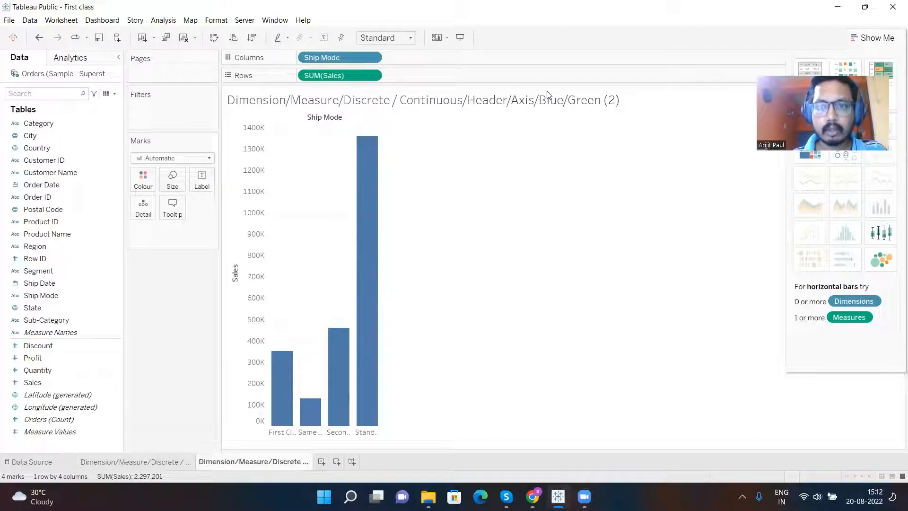
- Draw annotation rectangles around the four Ship Mode bars and the mark type selector
{"action": "mouse_move", "coordinate": [351, 131]}
{"action": "left_mouse_down"}
{"action": "mouse_move", "coordinate": [392, 182]}
{"action": "mouse_move", "coordinate": [418, 276]}
{"action": "left_mouse_up"}
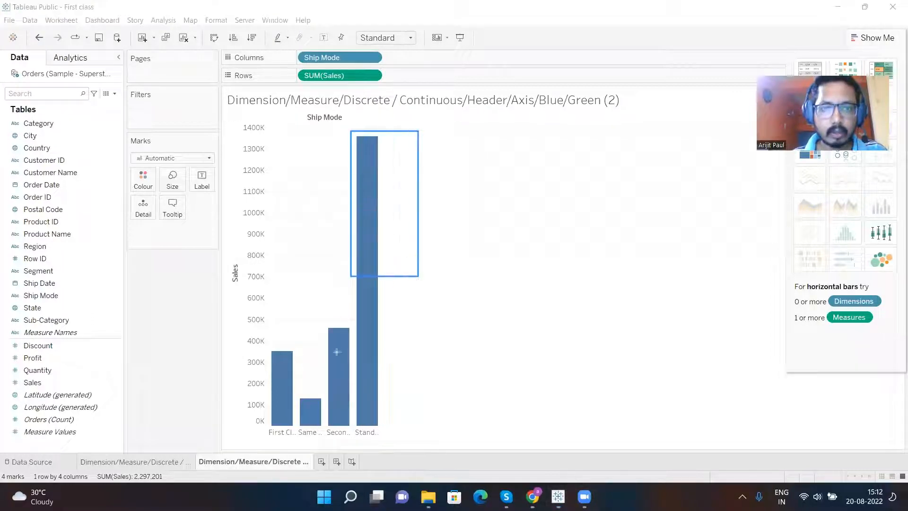
{"action": "mouse_move", "coordinate": [328, 320]}
{"action": "left_mouse_down"}
{"action": "mouse_move", "coordinate": [331, 360]}
{"action": "mouse_move", "coordinate": [358, 387]}
{"action": "mouse_move", "coordinate": [351, 384]}
{"action": "left_mouse_up"}
{"action": "left_click_drag", "start_coordinate": [297, 391], "coordinate": [327, 427]}
{"action": "mouse_move", "coordinate": [267, 343]}
{"action": "left_mouse_down"}
{"action": "mouse_move", "coordinate": [290, 438]}
{"action": "mouse_move", "coordinate": [298, 438]}
{"action": "left_mouse_up"}
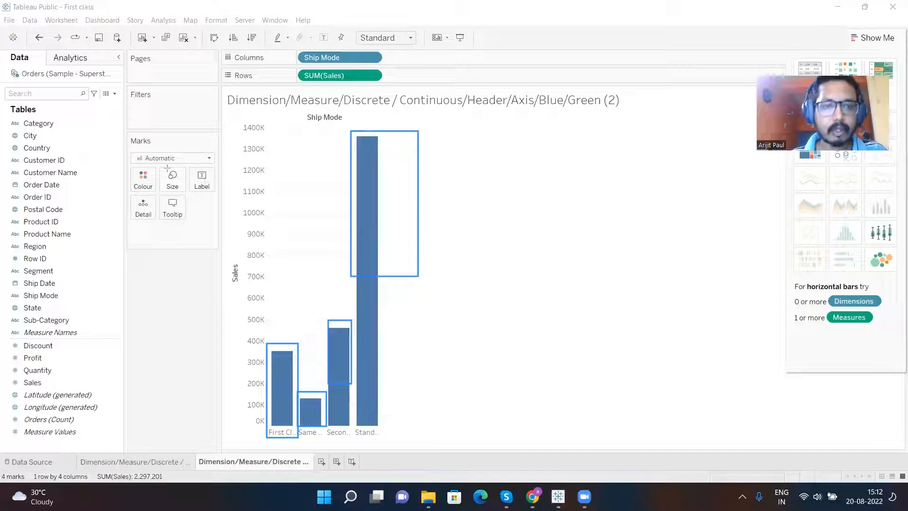
{"action": "mouse_move", "coordinate": [124, 131]}
{"action": "left_mouse_down"}
{"action": "mouse_move", "coordinate": [143, 152]}
{"action": "mouse_move", "coordinate": [227, 168]}
{"action": "left_mouse_up"}
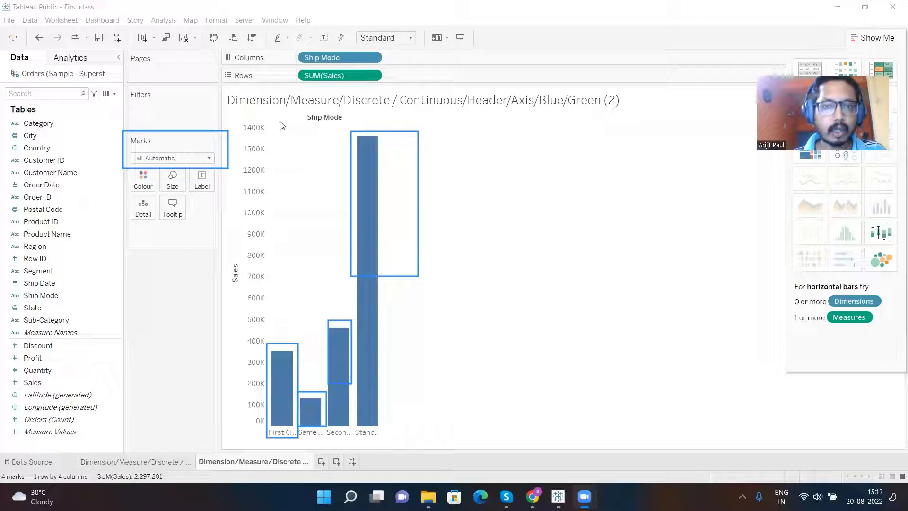
- Change the chart's mark type from Automatic to Circle
{"action": "left_click", "coordinate": [210, 158]}
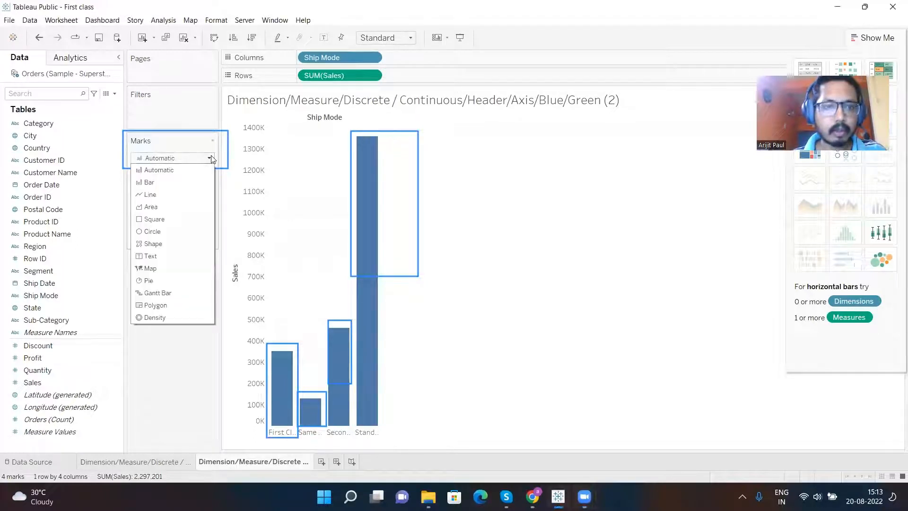
{"action": "left_click", "coordinate": [210, 158]}
{"action": "left_click", "coordinate": [210, 158]}
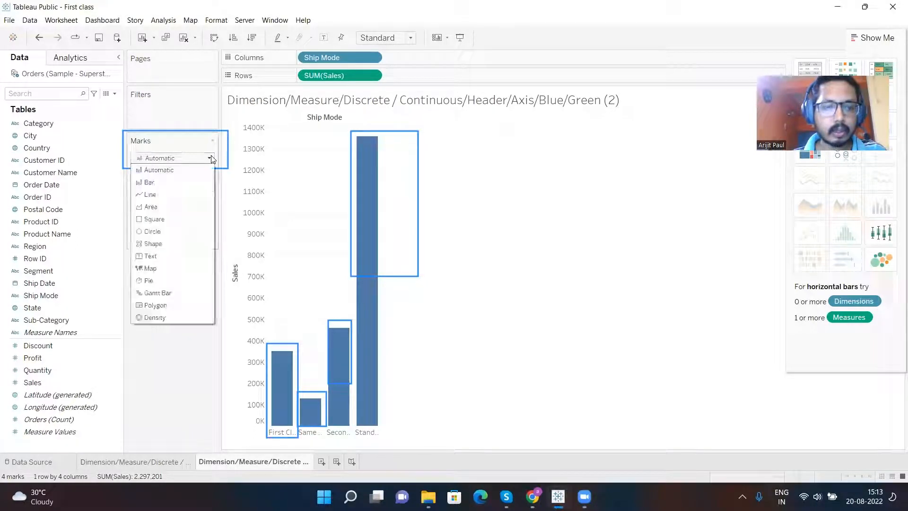
{"action": "left_click", "coordinate": [163, 233]}
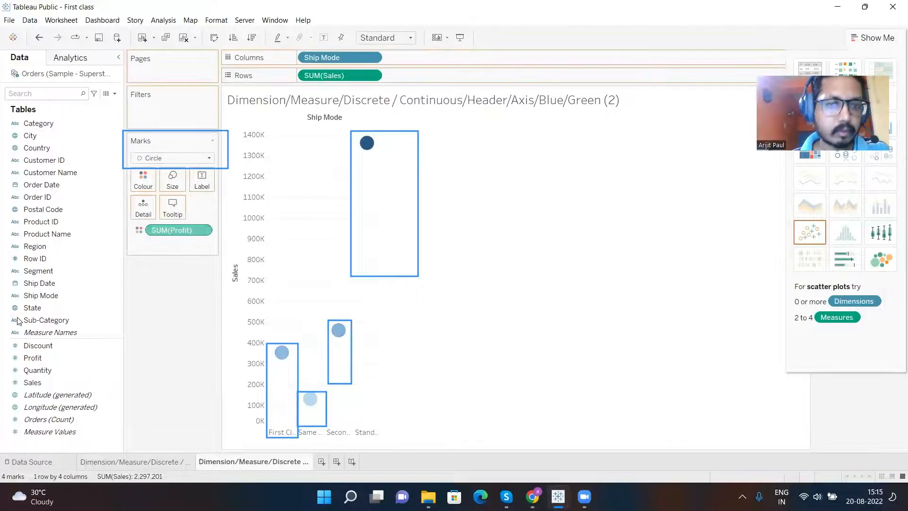
- Colour the circles by Profit and inspect the tooltip details of each ship mode's mark
{"action": "left_click", "coordinate": [18, 320]}
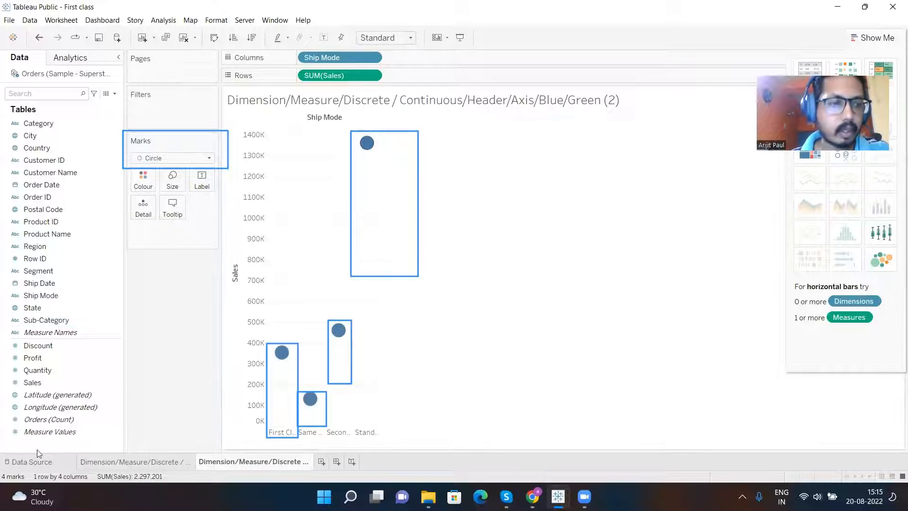
{"action": "mouse_move", "coordinate": [45, 364]}
{"action": "left_mouse_down"}
{"action": "mouse_move", "coordinate": [95, 347]}
{"action": "mouse_move", "coordinate": [143, 276]}
{"action": "mouse_move", "coordinate": [149, 204]}
{"action": "mouse_move", "coordinate": [139, 180]}
{"action": "left_mouse_up"}
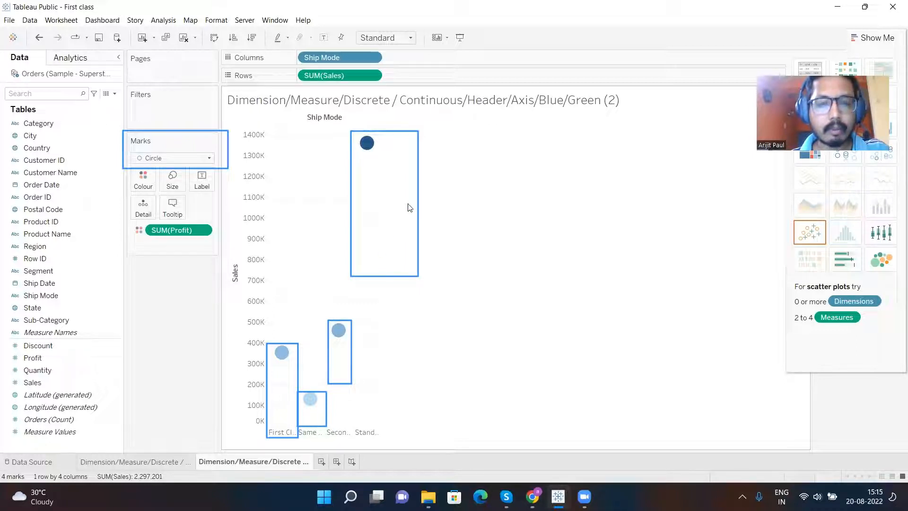
{"action": "mouse_move", "coordinate": [368, 145]}
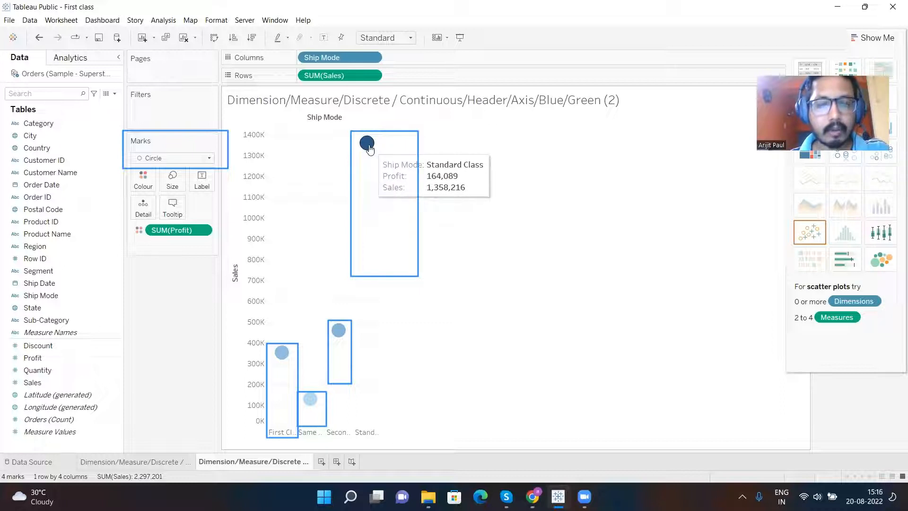
{"action": "mouse_move", "coordinate": [340, 329]}
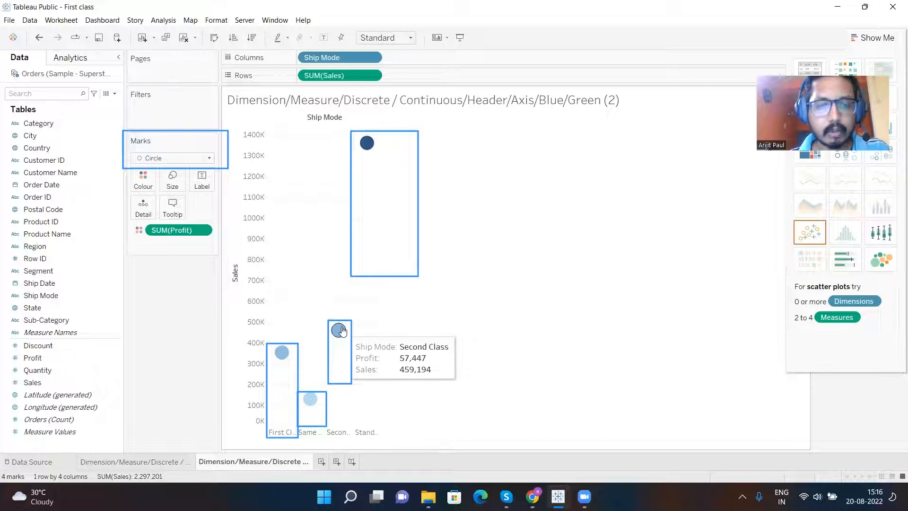
{"action": "mouse_move", "coordinate": [312, 403]}
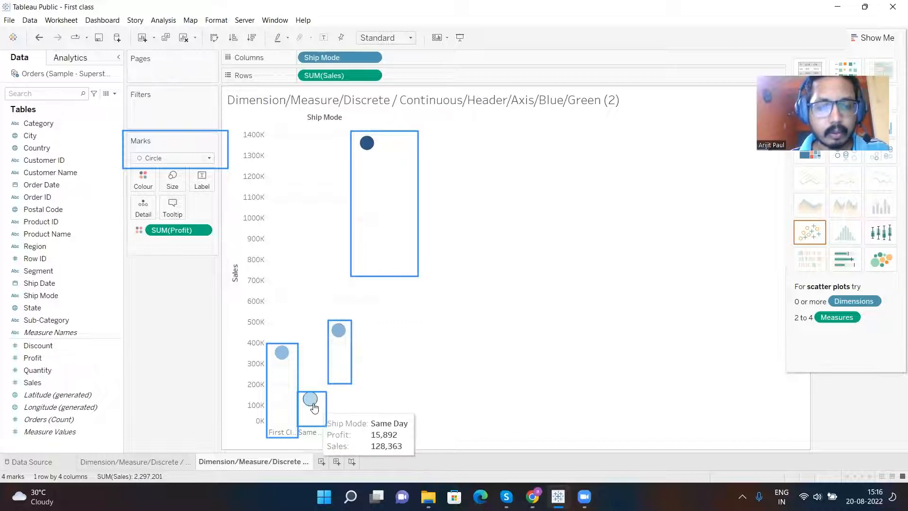
{"action": "mouse_move", "coordinate": [281, 359]}
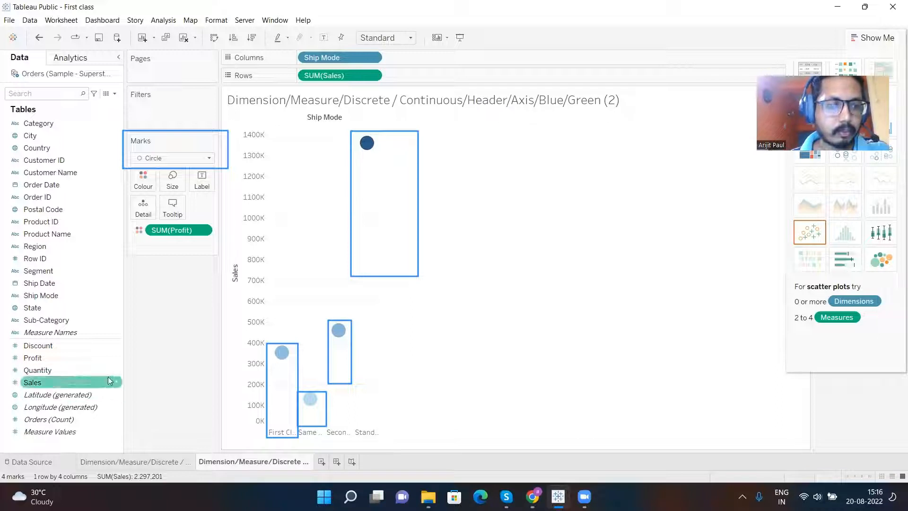
- Size the circles by Sales and label them with Quantity
{"action": "left_click", "coordinate": [32, 384]}
{"action": "left_click_drag", "start_coordinate": [33, 385], "coordinate": [173, 185]}
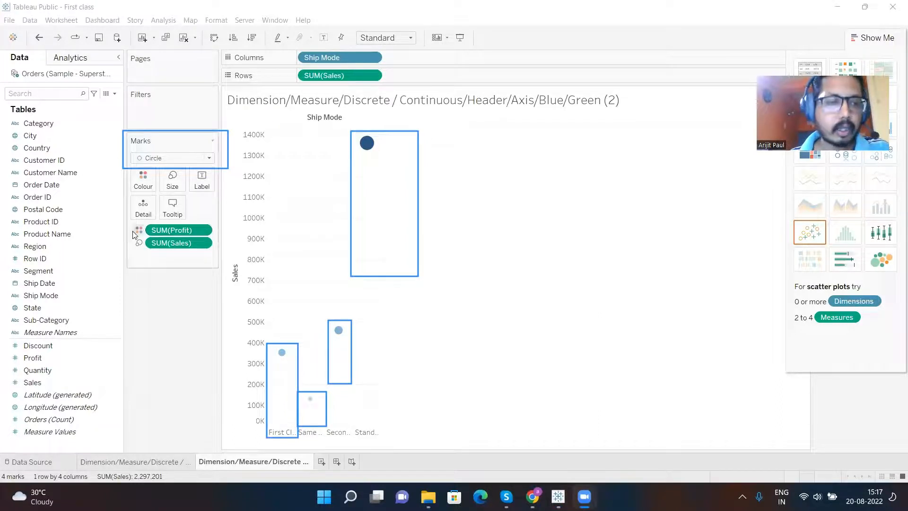
{"action": "left_click_drag", "start_coordinate": [36, 372], "coordinate": [199, 179]}
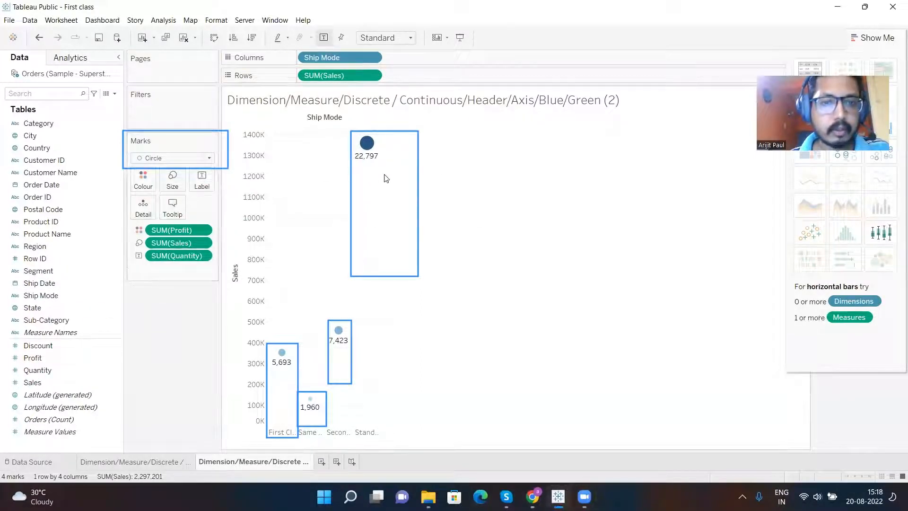
{"action": "mouse_move", "coordinate": [377, 163]}
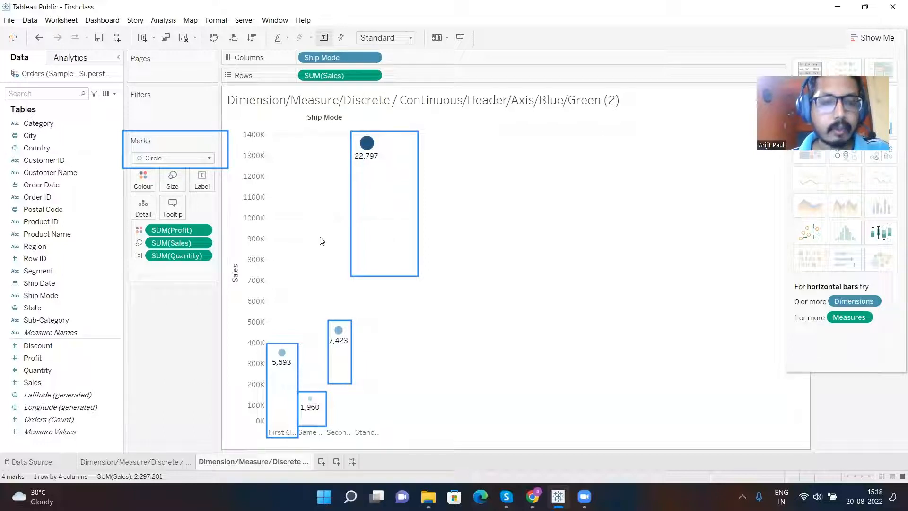
{"action": "left_click", "coordinate": [180, 161]}
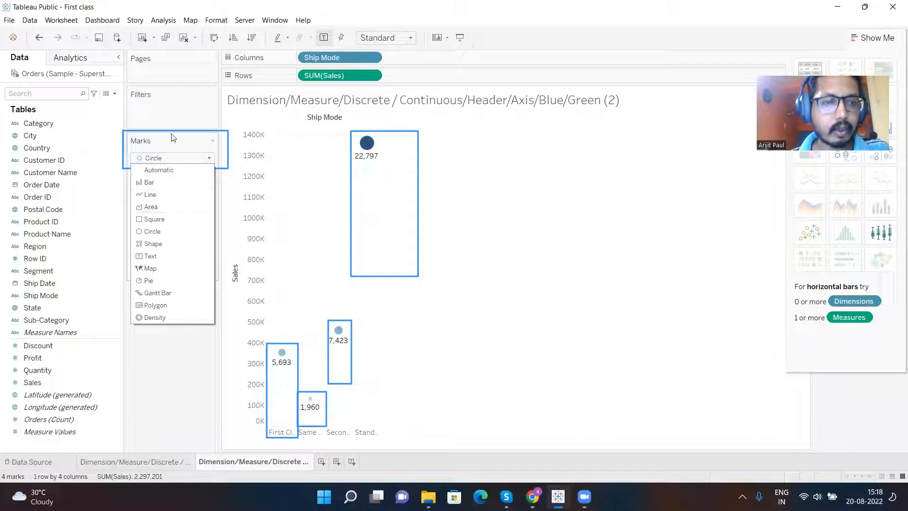
{"action": "left_click", "coordinate": [177, 112]}
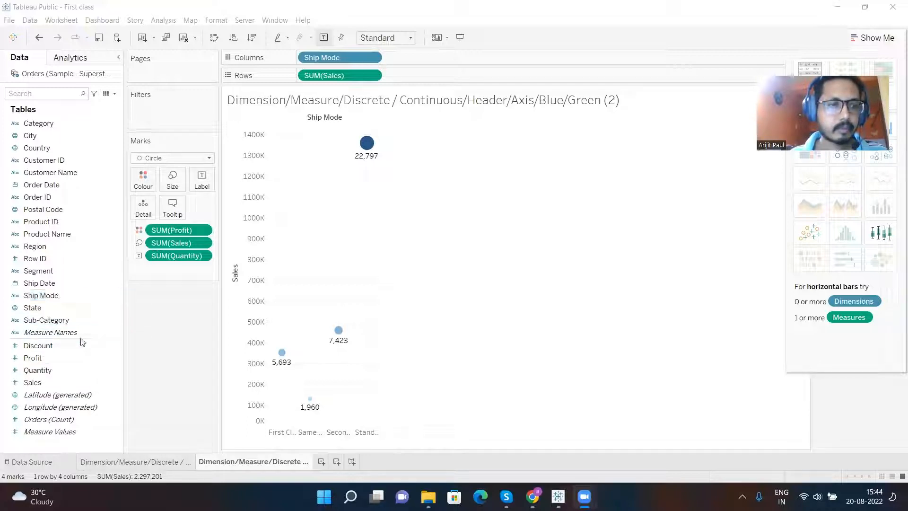
- Add Region to Columns after Ship Mode and outline the view's row-and-column count with an annotation rectangle
{"action": "left_click", "coordinate": [79, 358]}
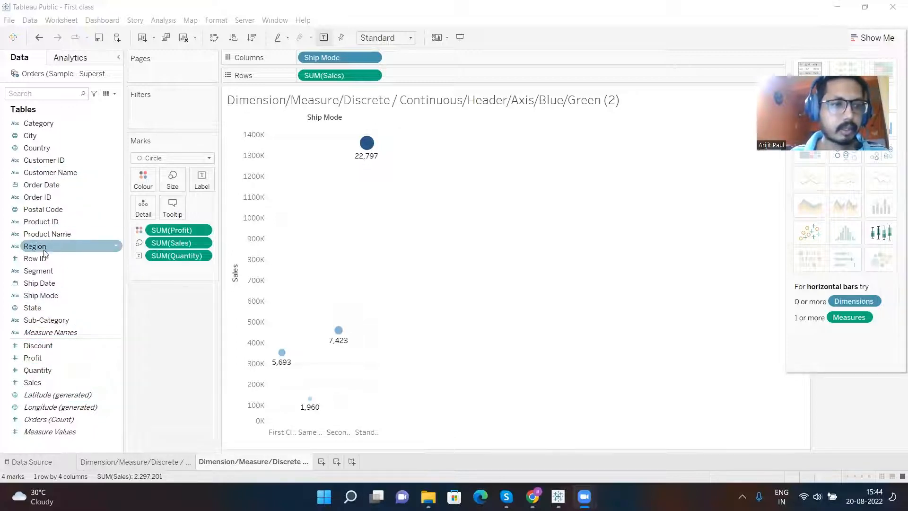
{"action": "left_click_drag", "start_coordinate": [37, 247], "coordinate": [402, 60]}
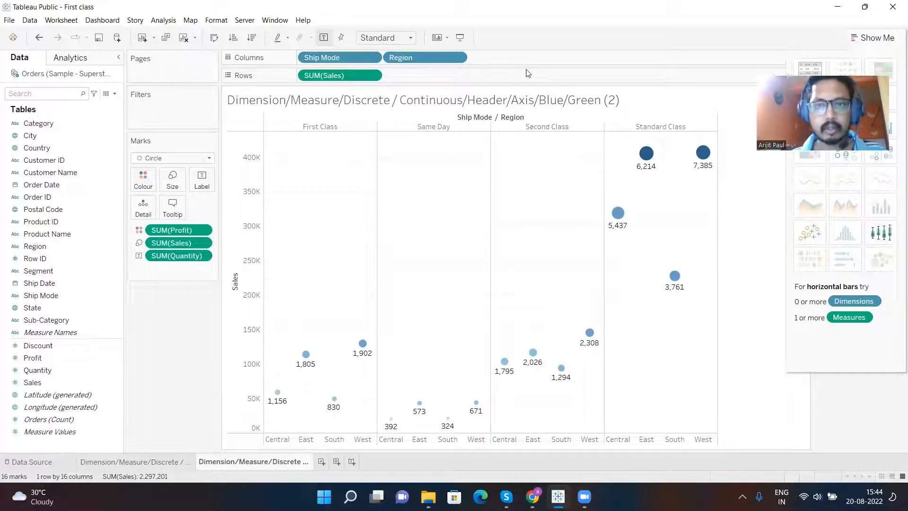
{"action": "left_click_drag", "start_coordinate": [29, 470], "coordinate": [107, 486]}
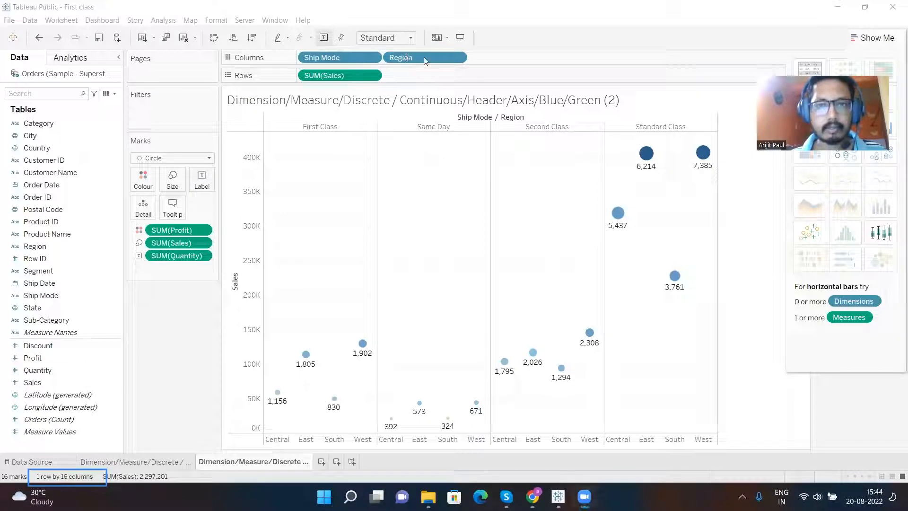
- Move Region from Columns to Rows and annotate the empty area beside the chart with the text "1 row 4 columns"
{"action": "mouse_move", "coordinate": [419, 58]}
{"action": "left_mouse_down"}
{"action": "mouse_move", "coordinate": [379, 61]}
{"action": "mouse_move", "coordinate": [374, 73]}
{"action": "mouse_move", "coordinate": [419, 76]}
{"action": "left_mouse_up"}
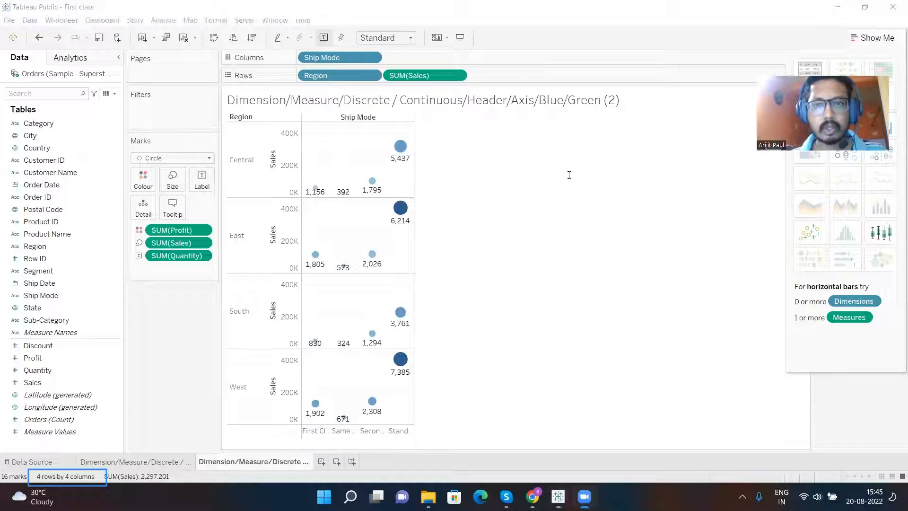
{"action": "left_click", "coordinate": [501, 163]}
{"action": "type", "text": "1 row "}
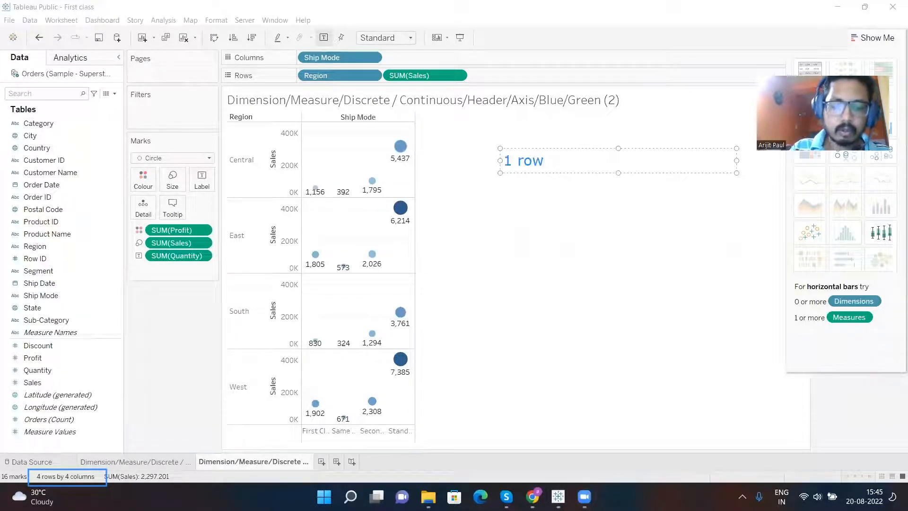
{"action": "type", "text": "4 columns"}
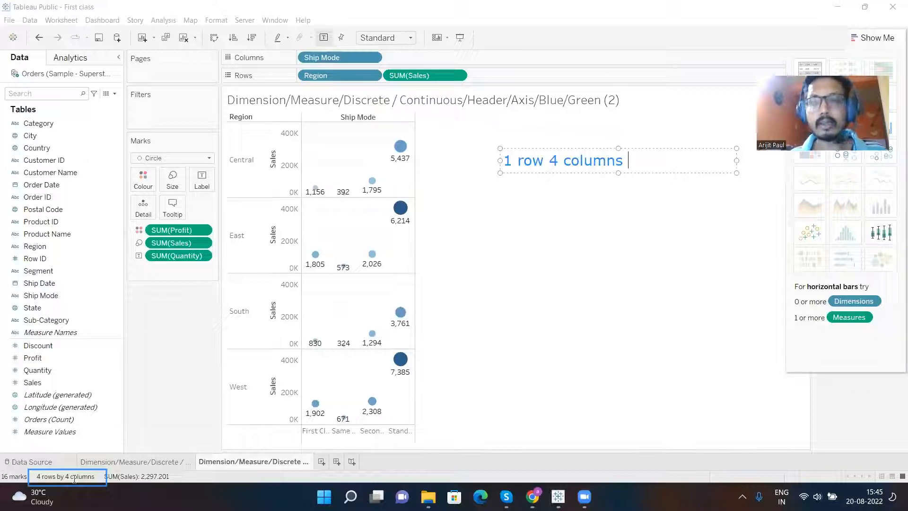
{"action": "left_click", "coordinate": [357, 75]}
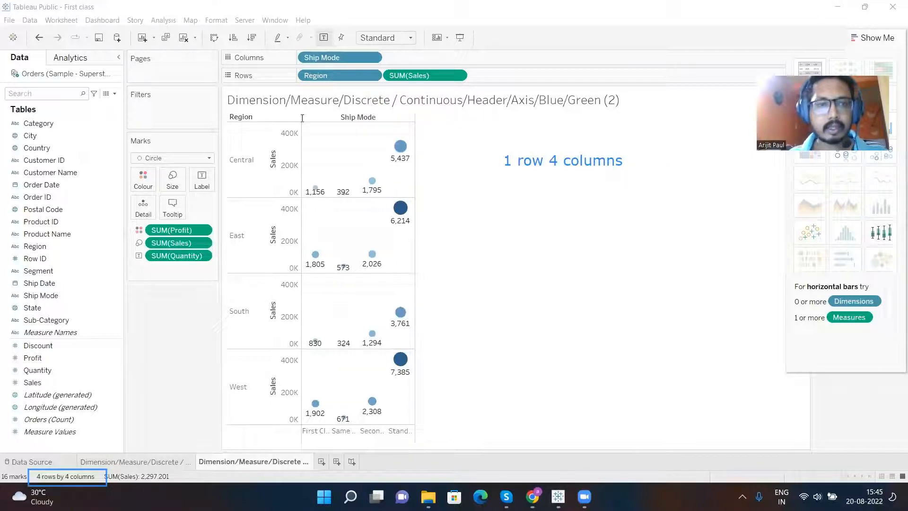
{"action": "left_click", "coordinate": [350, 75]}
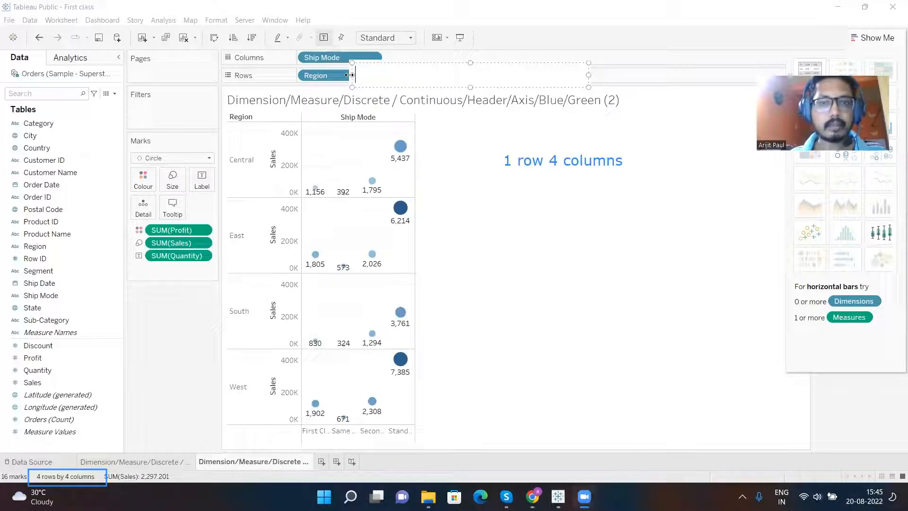
{"action": "key", "text": "Escape"}
- Move Region from Rows to Detail on the marks and inspect one of the Standard Class circles
{"action": "mouse_move", "coordinate": [337, 76]}
{"action": "left_mouse_down"}
{"action": "mouse_move", "coordinate": [266, 101]}
{"action": "mouse_move", "coordinate": [144, 212]}
{"action": "left_mouse_up"}
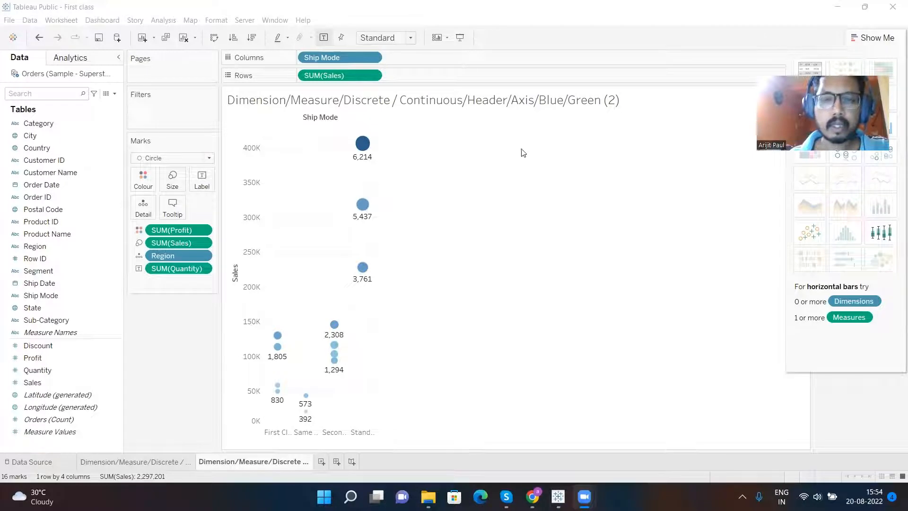
{"action": "mouse_move", "coordinate": [362, 209]}
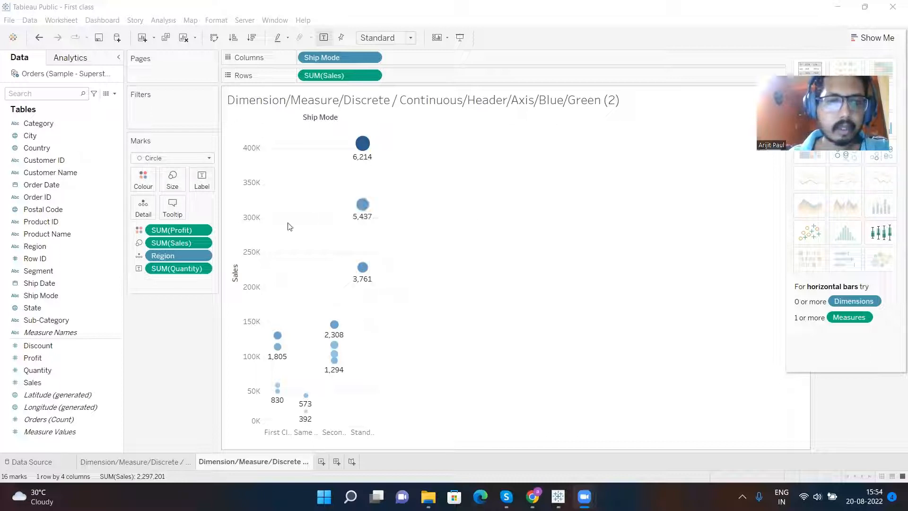
- Edit the marks' tooltip to remove the "Ship Mode:" and "Region:" labels in front of their field placeholders
{"action": "left_click", "coordinate": [175, 207]}
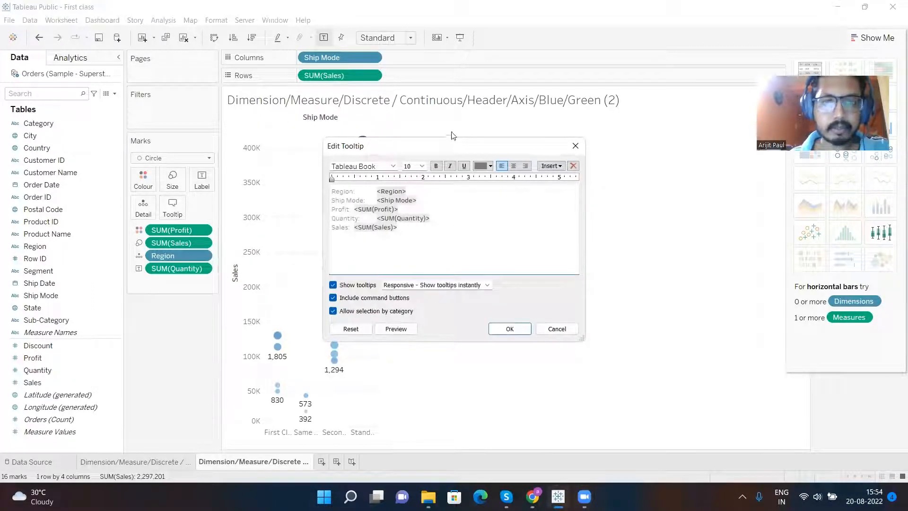
{"action": "left_click_drag", "start_coordinate": [492, 148], "coordinate": [646, 143]}
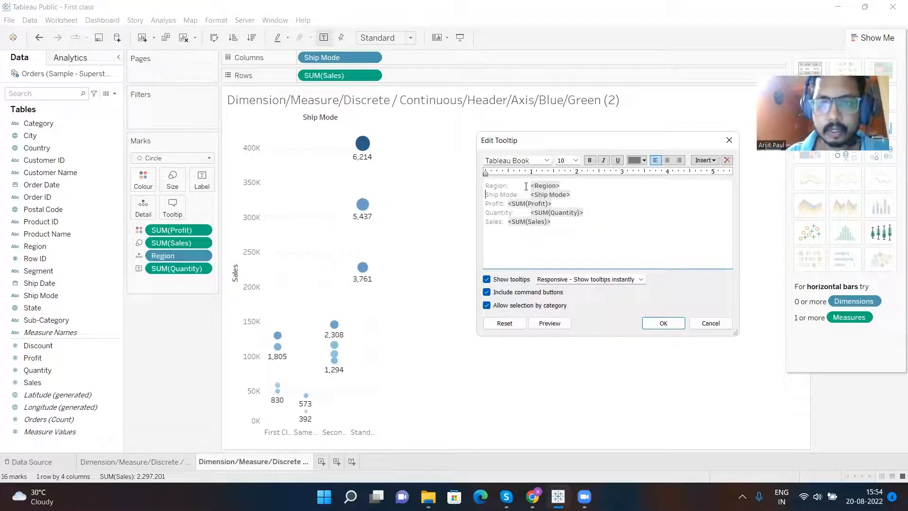
{"action": "left_click_drag", "start_coordinate": [529, 194], "coordinate": [487, 196]}
{"action": "key", "text": "BackSpace"}
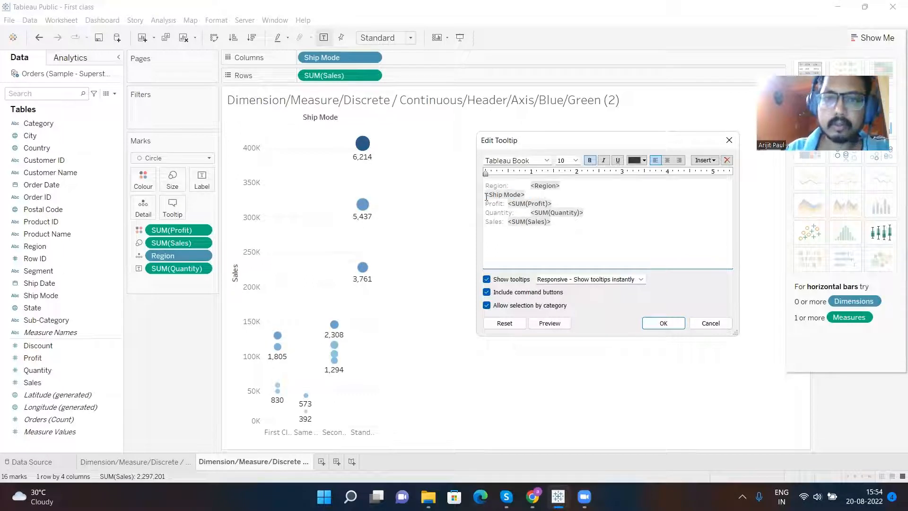
{"action": "double_click", "coordinate": [531, 185]}
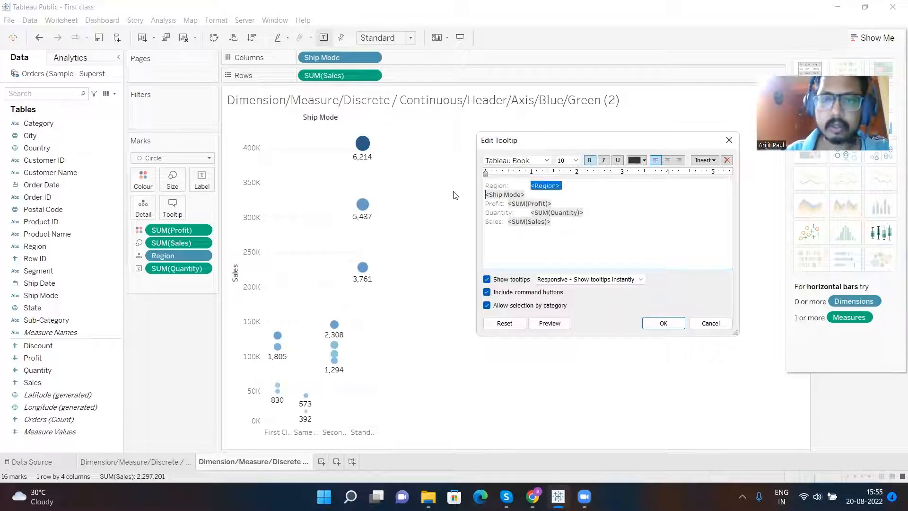
{"action": "left_click", "coordinate": [524, 184]}
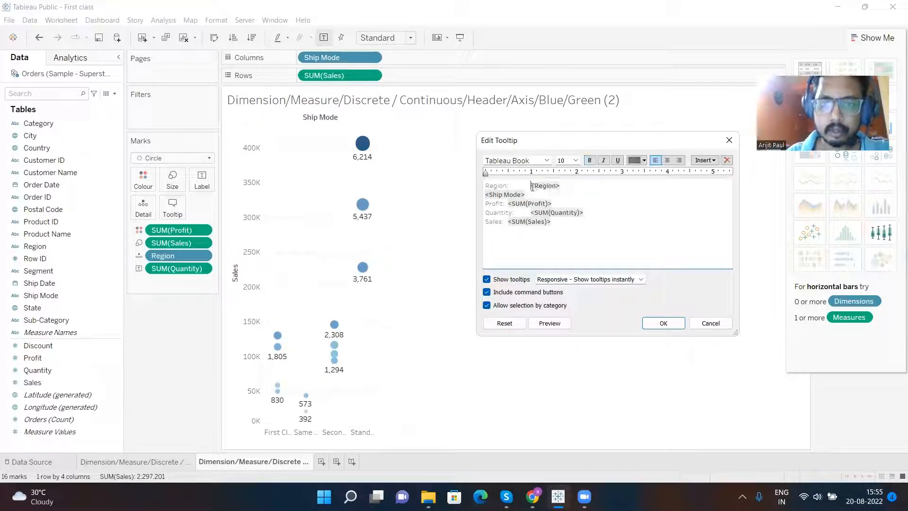
{"action": "left_click_drag", "start_coordinate": [529, 185], "coordinate": [484, 186]}
{"action": "key", "text": "BackSpace"}
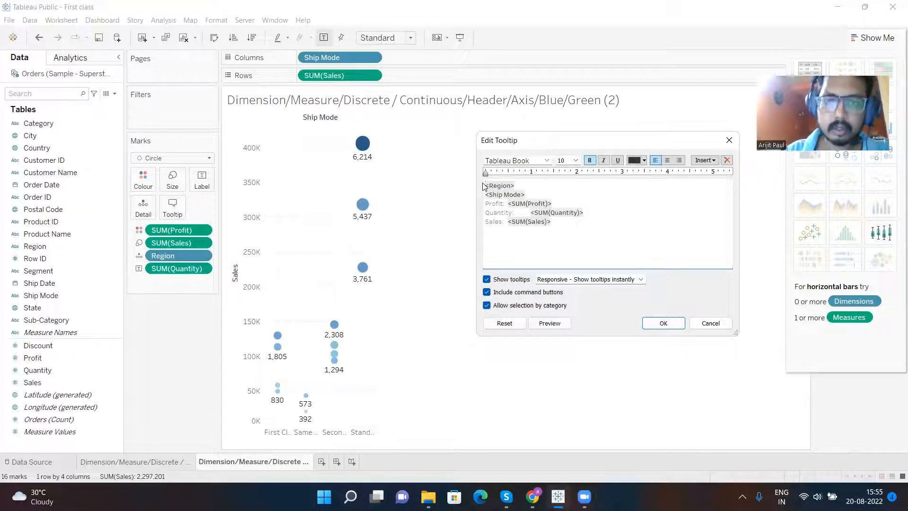
- Join the Region, Ship Mode and Profit lines of the tooltip into one line by removing the line breaks between them
{"action": "left_click", "coordinate": [487, 194]}
{"action": "key", "text": "BackSpace"}
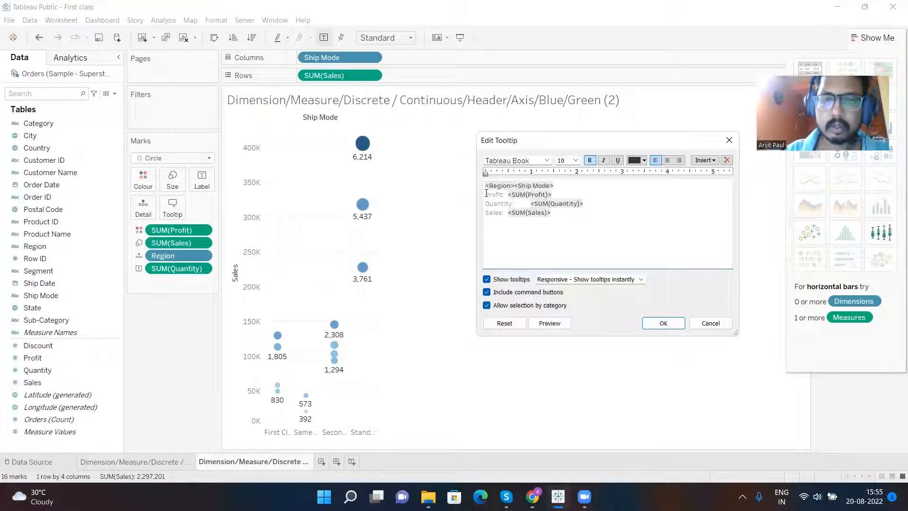
{"action": "left_click", "coordinate": [486, 195]}
{"action": "key", "text": "BackSpace"}
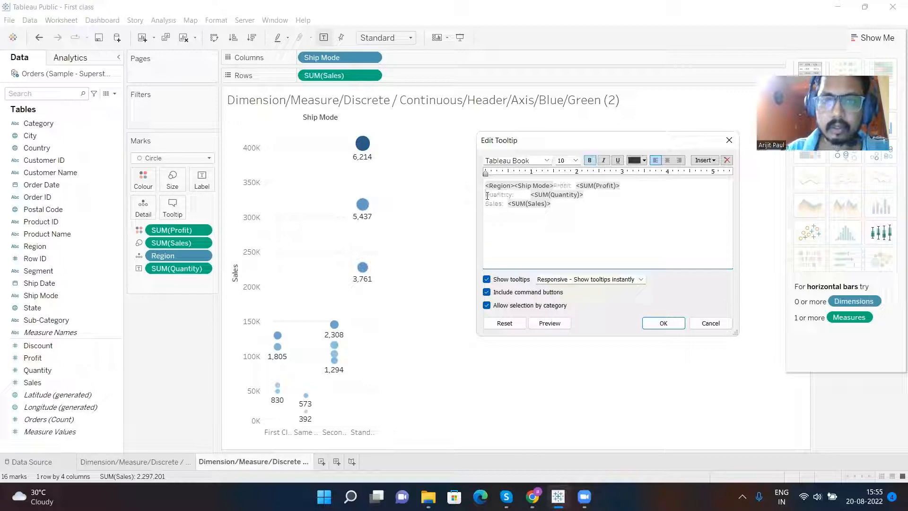
- Insert "made a" between the Ship Mode placeholder and the Profit label, apply the tooltip, and check it on the Standard Class circles
{"action": "type", "text": "mde a"}
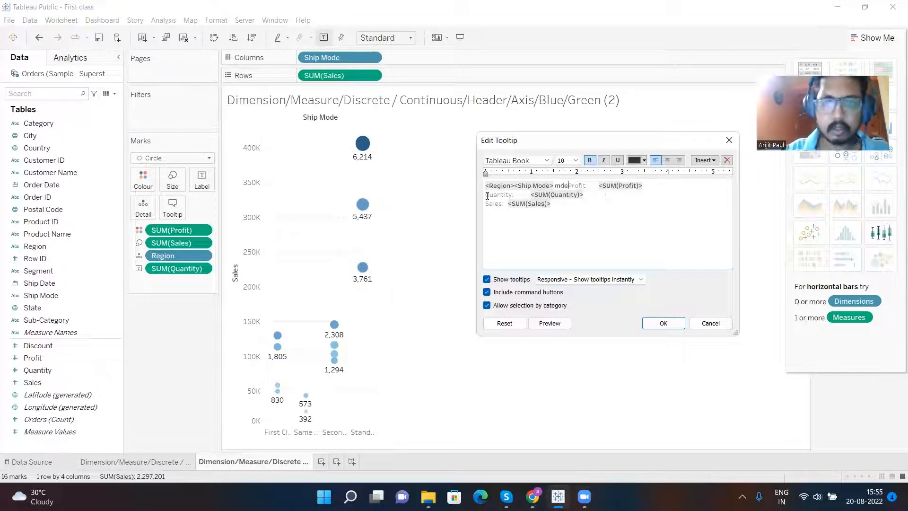
{"action": "key", "text": "BackSpace"}
{"action": "key", "text": "BackSpace"}
{"action": "key", "text": "BackSpace"}
{"action": "key", "text": "BackSpace"}
{"action": "key", "text": "BackSpace"}
{"action": "type", "text": "ade a"}
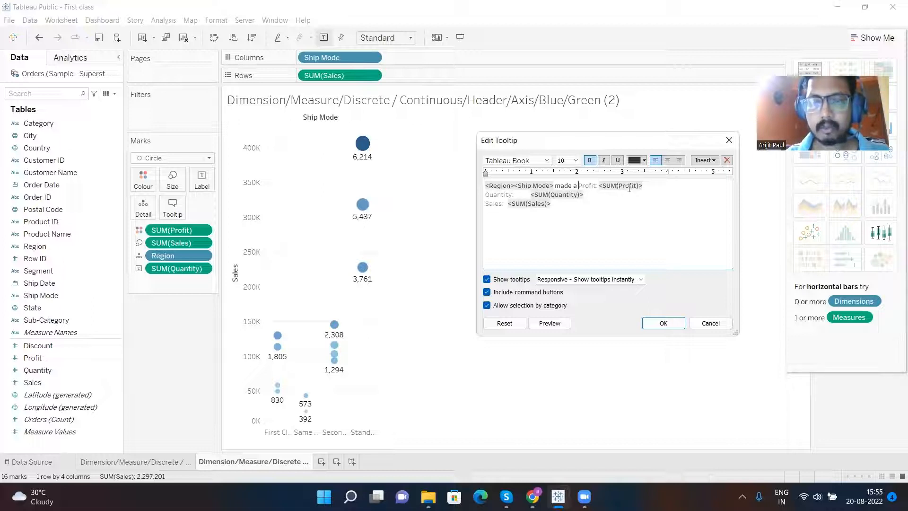
{"action": "left_click", "coordinate": [664, 323]}
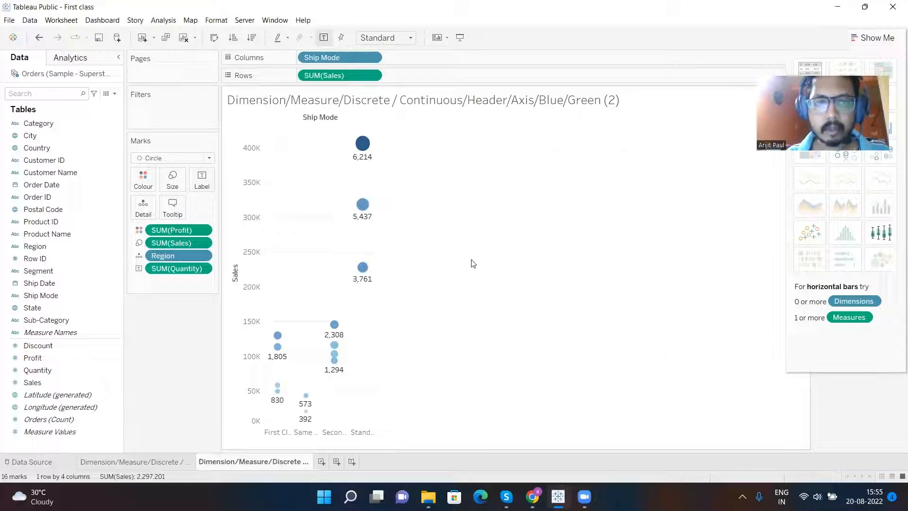
{"action": "mouse_move", "coordinate": [363, 204]}
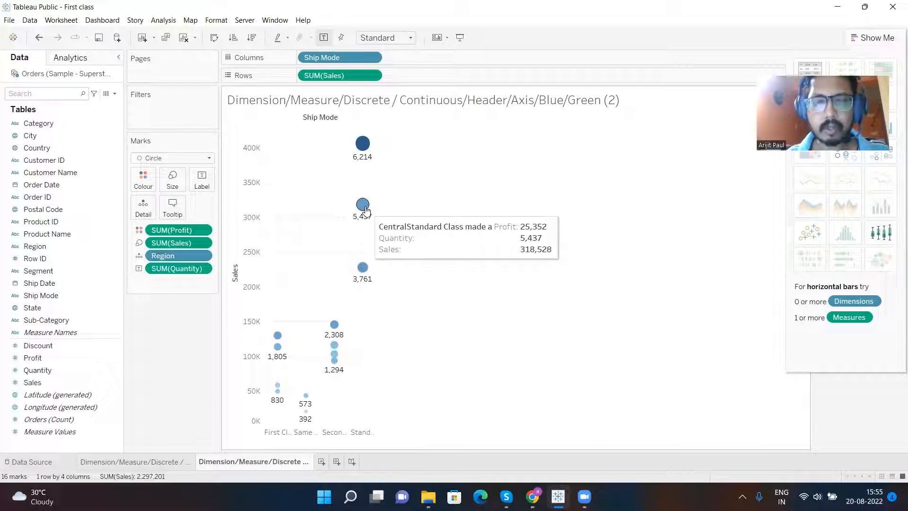
{"action": "mouse_move", "coordinate": [364, 144]}
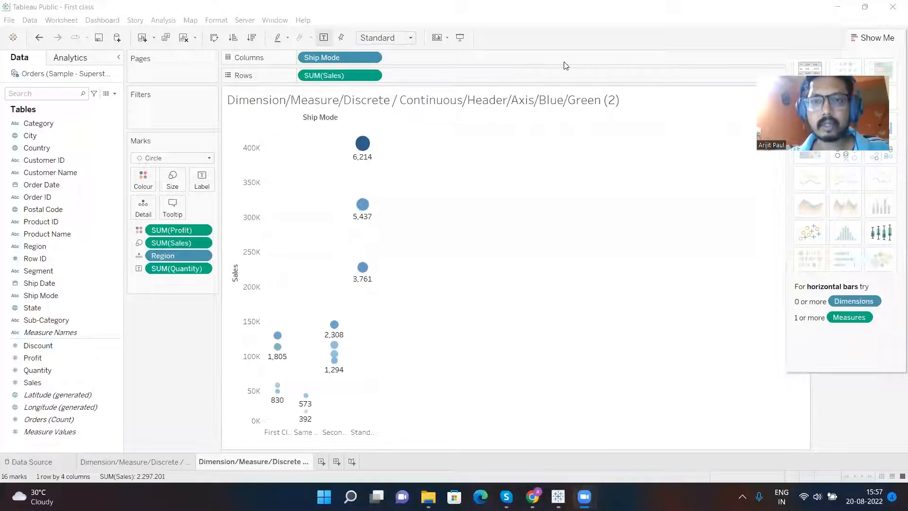
- Add the annotation text "Mark type, Size, Label, Detail & Tooltip" in the empty area beside the chart
{"action": "double_click", "coordinate": [509, 162]}
{"action": "type", "text": "M"}
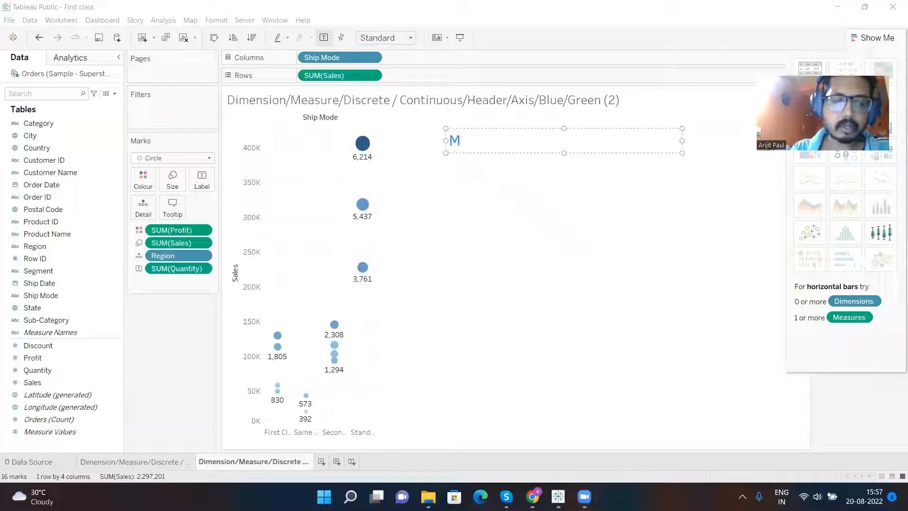
{"action": "type", "text": "ark type"}
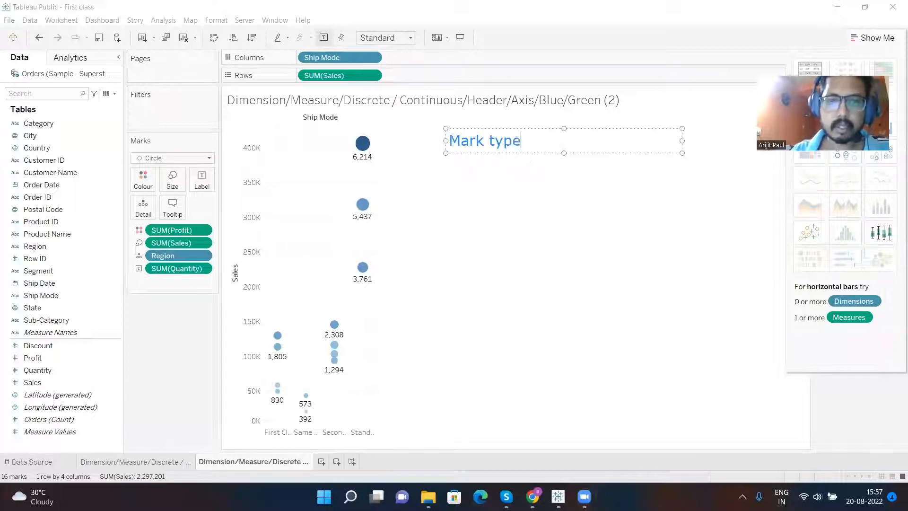
{"action": "type", "text": ", Si"}
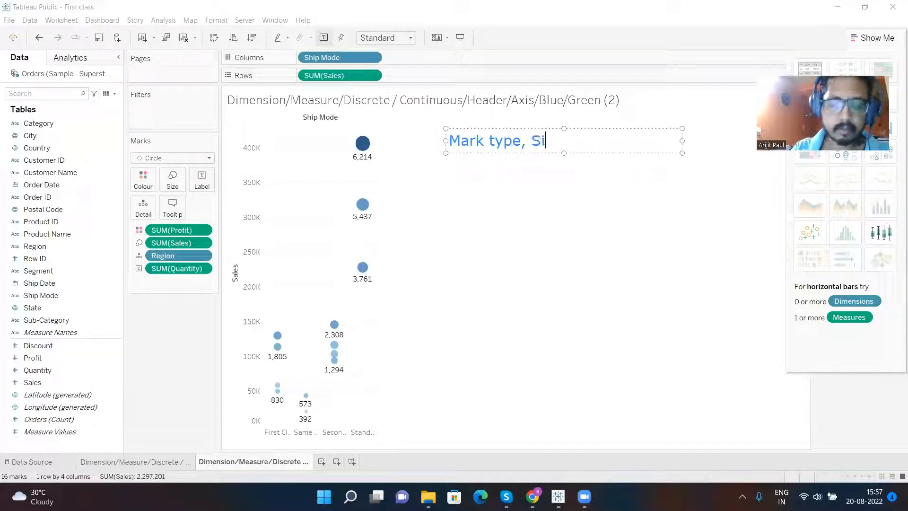
{"action": "type", "text": "ze, Label, Detail"}
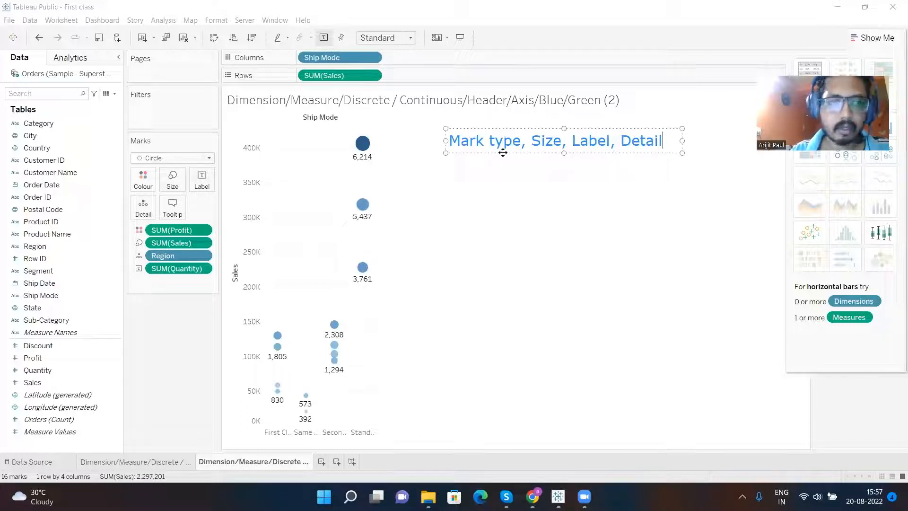
{"action": "type", "text": " & Tooltip"}
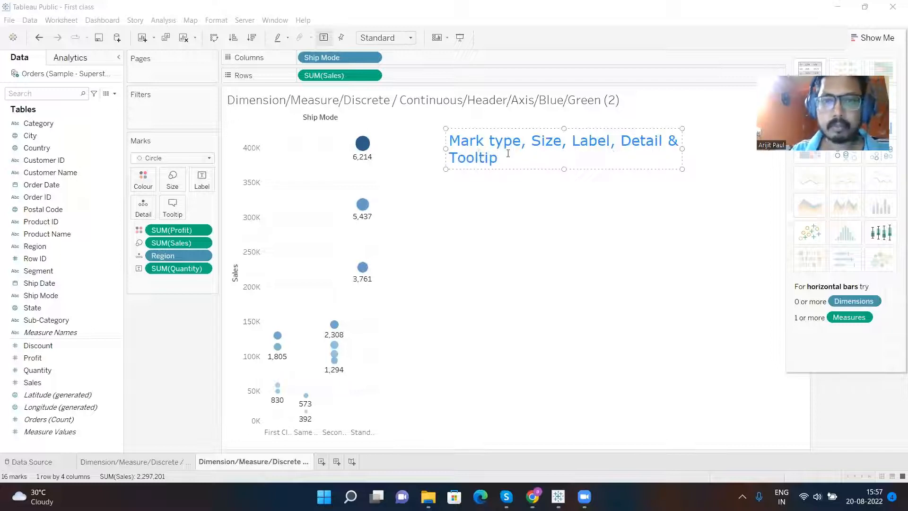
- Replace the comma separators in the annotation with slashes so it reads "Mark type/Size/Label/Detail & Tooltip"
{"action": "left_click", "coordinate": [533, 146]}
{"action": "key", "text": "BackSpace"}
{"action": "key", "text": "BackSpace"}
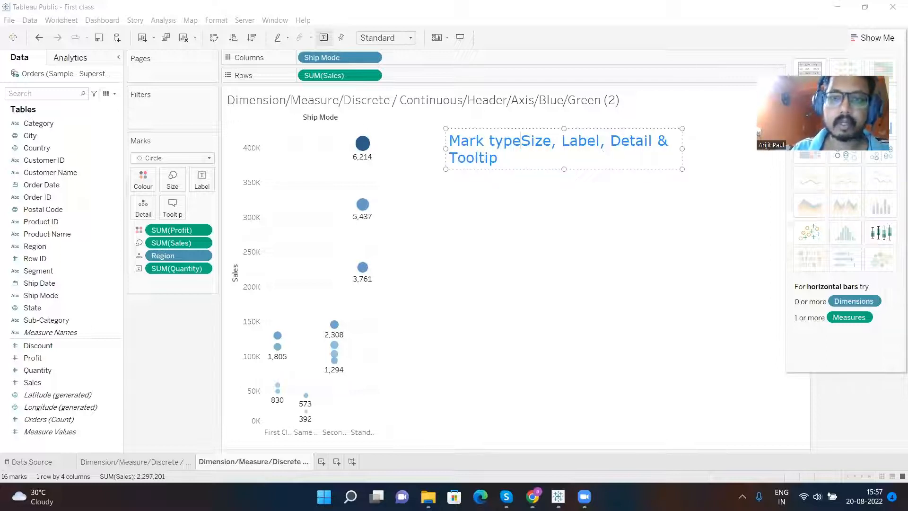
{"action": "type", "text": "/"}
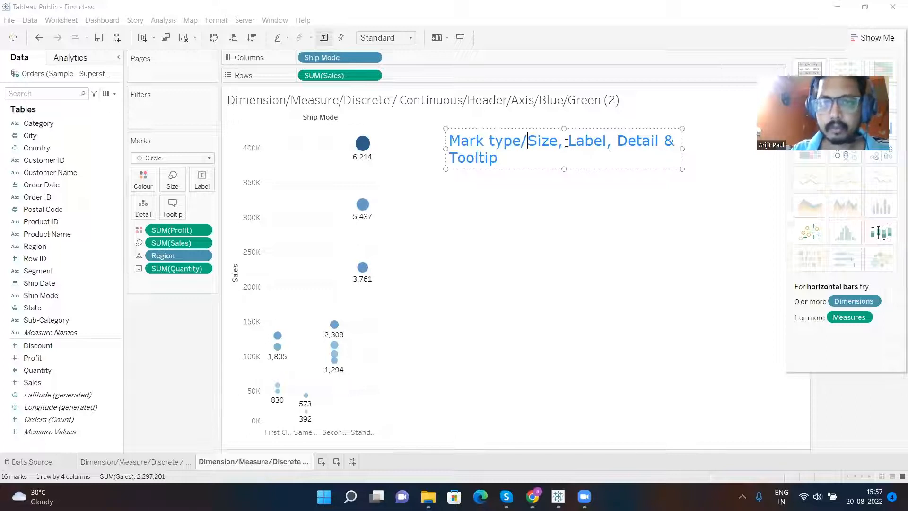
{"action": "left_click", "coordinate": [569, 142]}
{"action": "key", "text": "BackSpace"}
{"action": "key", "text": "BackSpace"}
{"action": "type", "text": "/"}
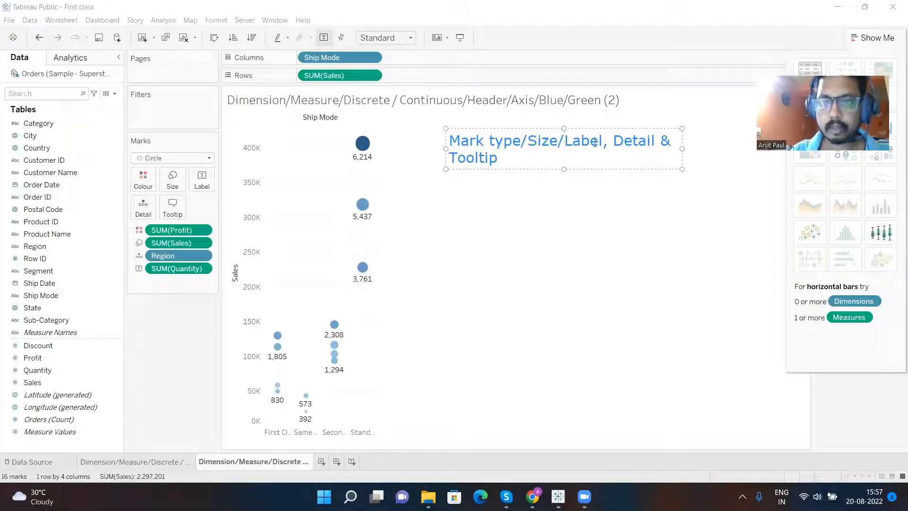
{"action": "left_click", "coordinate": [611, 146]}
{"action": "key", "text": "BackSpace"}
{"action": "key", "text": "BackSpace"}
{"action": "type", "text": "/"}
- Cut the annotation text, rename the current worksheet with it as "Mark type/Size/Label/Detail & Tooltip", and duplicate that worksheet
{"action": "left_click_drag", "start_coordinate": [522, 157], "coordinate": [434, 144]}
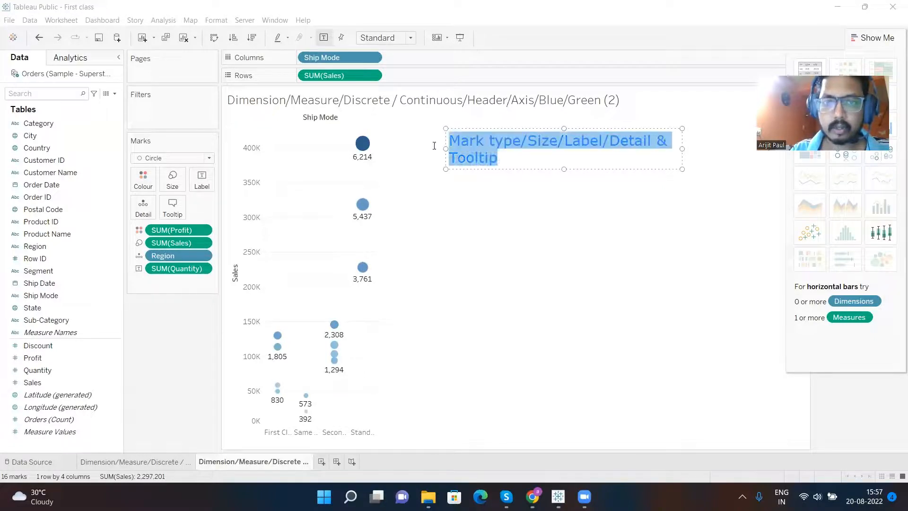
{"action": "key", "text": "BackSpace"}
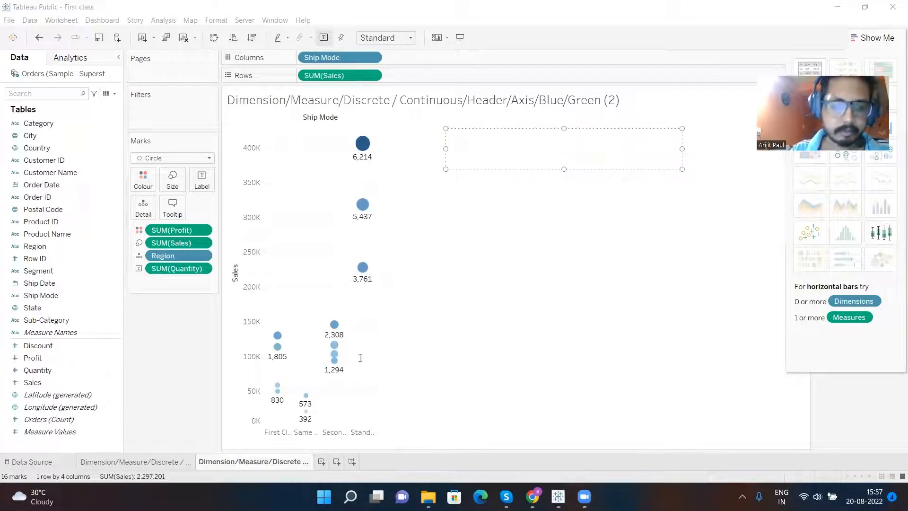
{"action": "left_click", "coordinate": [248, 461]}
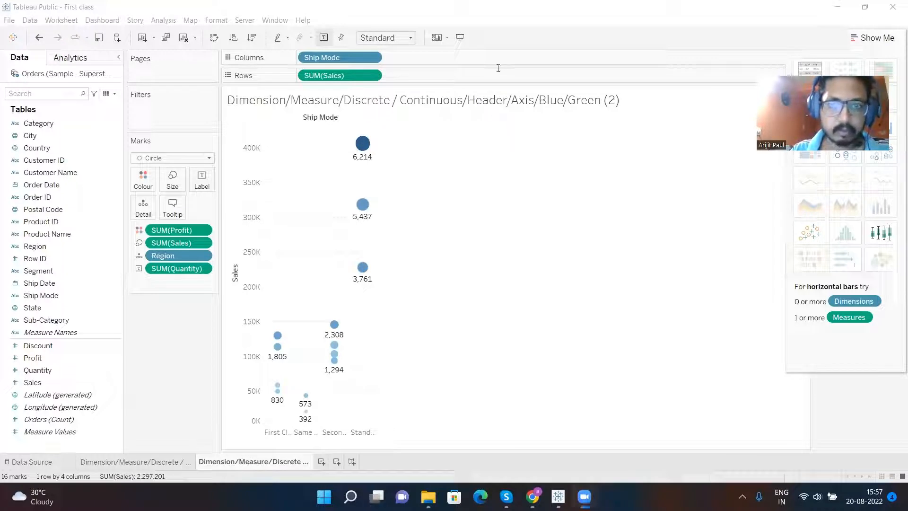
{"action": "double_click", "coordinate": [242, 462]}
{"action": "key", "text": "ctrl+v"}
{"action": "key", "text": "Return"}
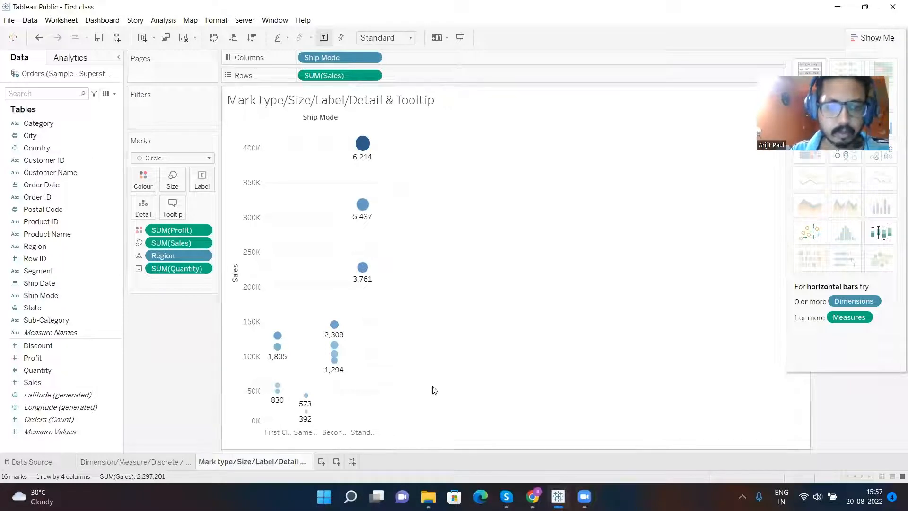
{"action": "right_click", "coordinate": [228, 463]}
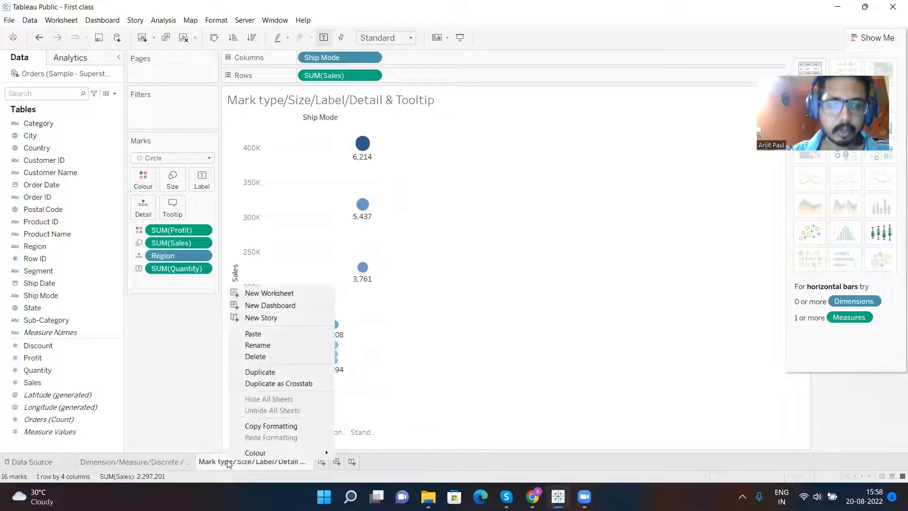
{"action": "left_click", "coordinate": [278, 373]}
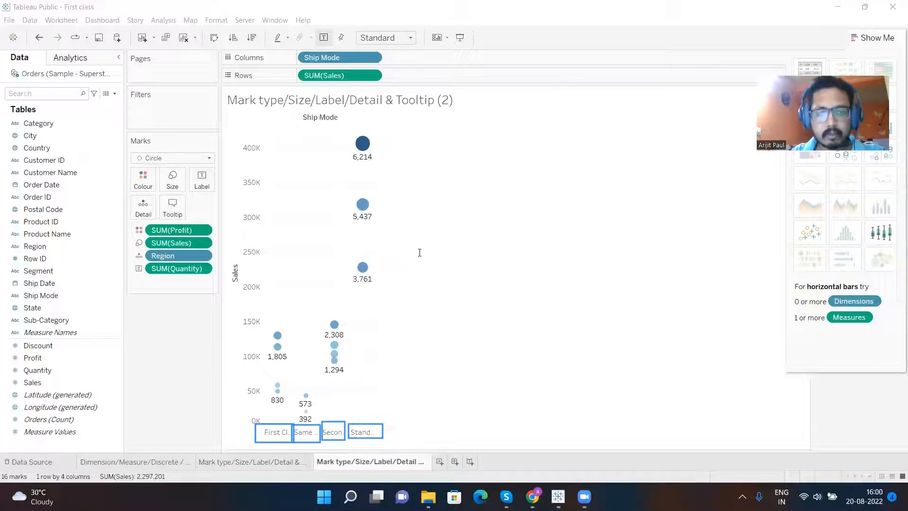
- Add the annotation text "One after another" in the empty area beside the chart on the duplicated worksheet
{"action": "left_click", "coordinate": [424, 228]}
{"action": "type", "text": "One a"}
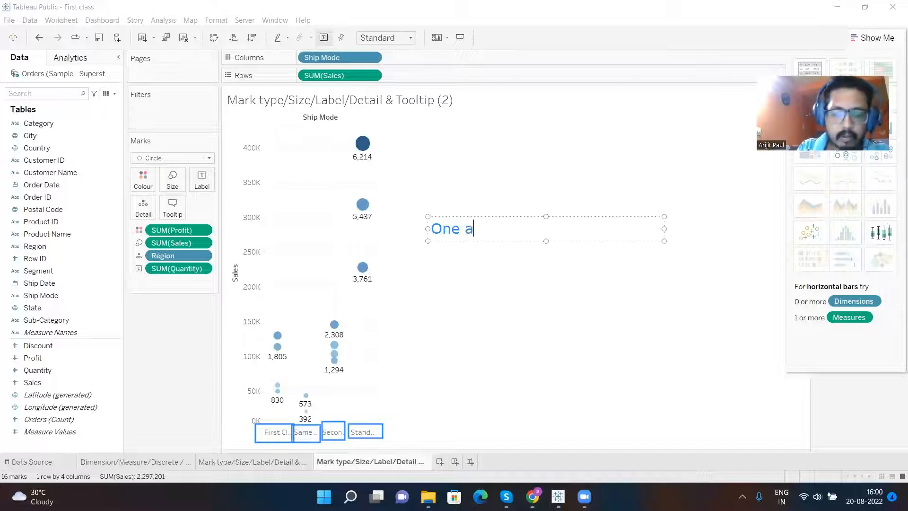
{"action": "type", "text": "fter another"}
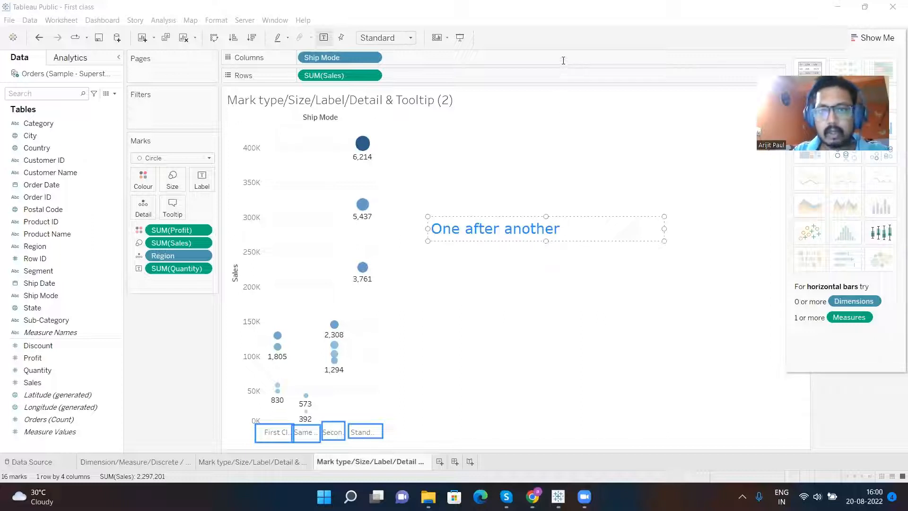
{"action": "left_click", "coordinate": [523, 365]}
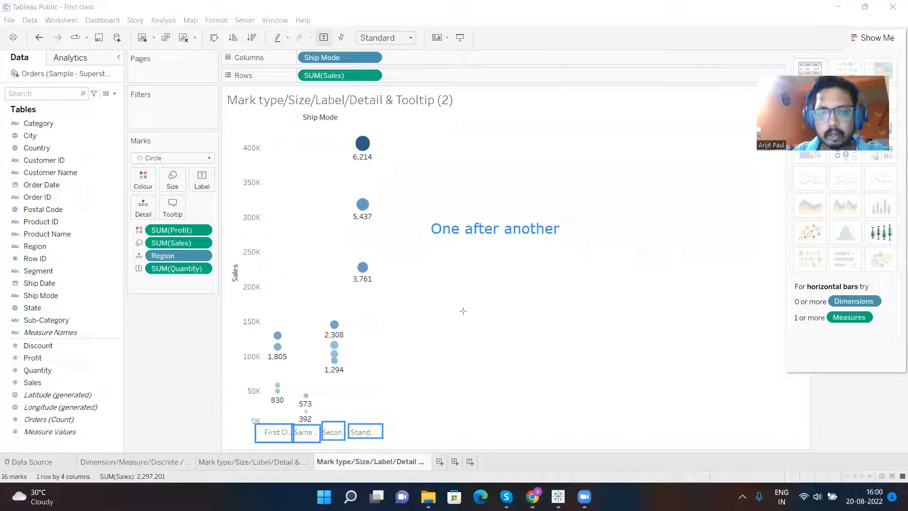
- Draw four upright annotation rectangles side by side below the "One after another" text, with a horizontal double-headed arrow above them
{"action": "mouse_move", "coordinate": [462, 312]}
{"action": "left_mouse_down"}
{"action": "mouse_move", "coordinate": [518, 399]}
{"action": "mouse_move", "coordinate": [513, 414]}
{"action": "left_mouse_up"}
{"action": "left_click_drag", "start_coordinate": [526, 314], "coordinate": [567, 403]}
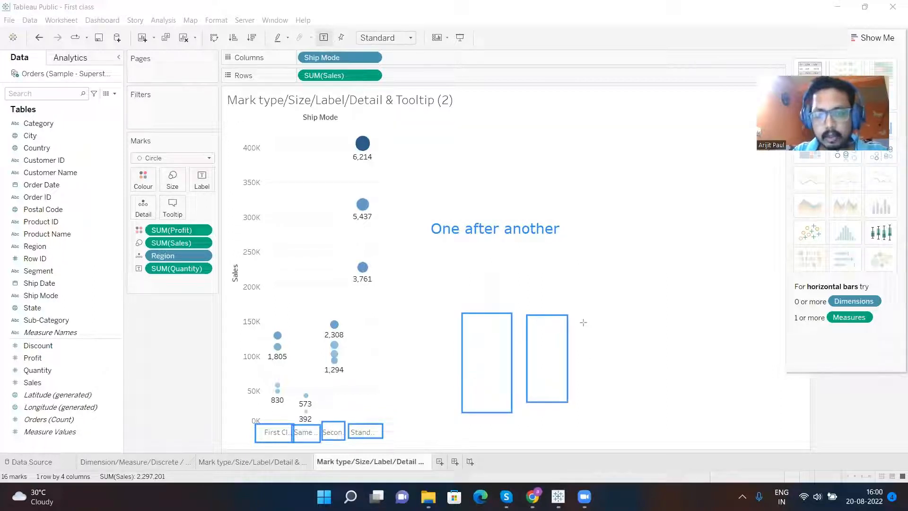
{"action": "mouse_move", "coordinate": [583, 319]}
{"action": "left_mouse_down"}
{"action": "mouse_move", "coordinate": [614, 386]}
{"action": "mouse_move", "coordinate": [653, 402]}
{"action": "left_mouse_up"}
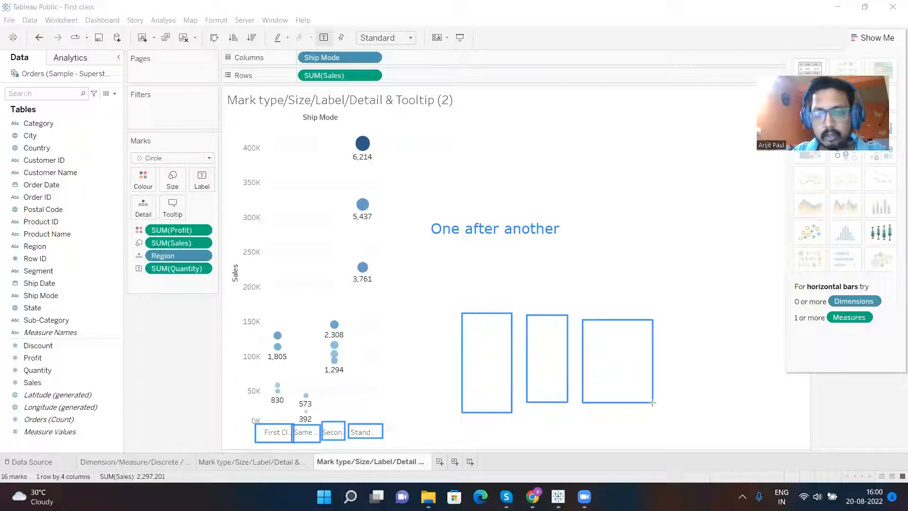
{"action": "left_click_drag", "start_coordinate": [667, 314], "coordinate": [707, 395]}
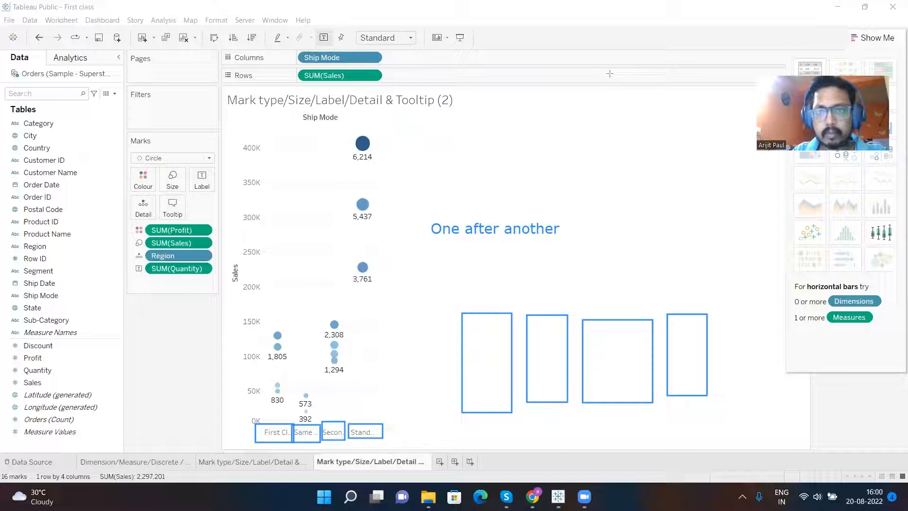
{"action": "left_click_drag", "start_coordinate": [476, 294], "coordinate": [702, 295]}
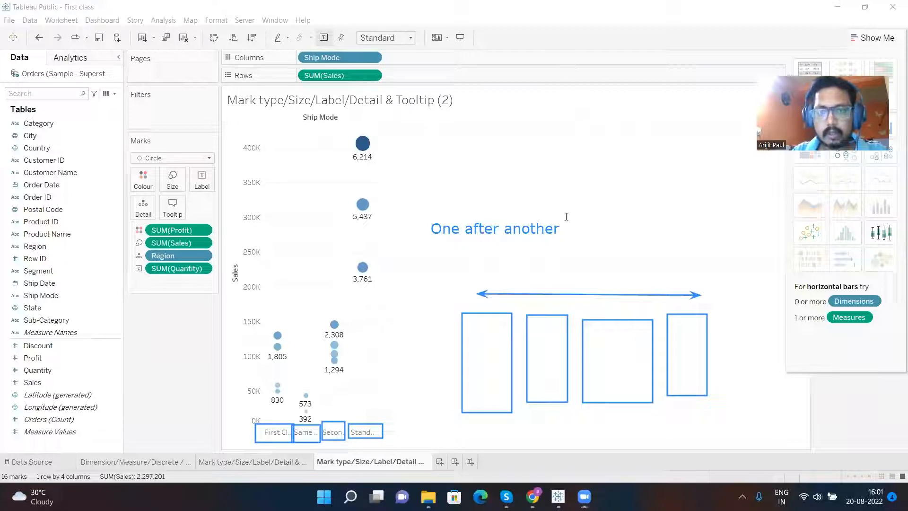
- Add the annotation text "Horizontal arrangement" between "One after another" and the double-headed arrow
{"action": "left_click", "coordinate": [509, 255]}
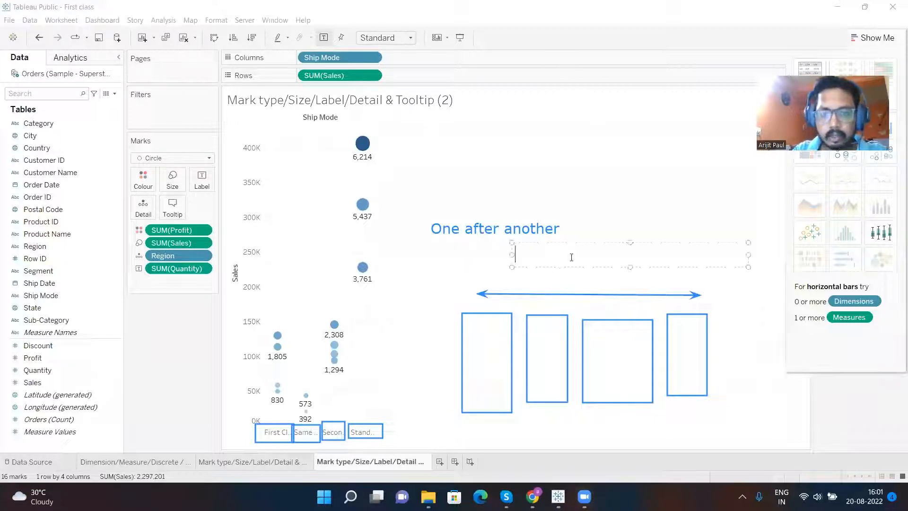
{"action": "type", "text": "Horizon"}
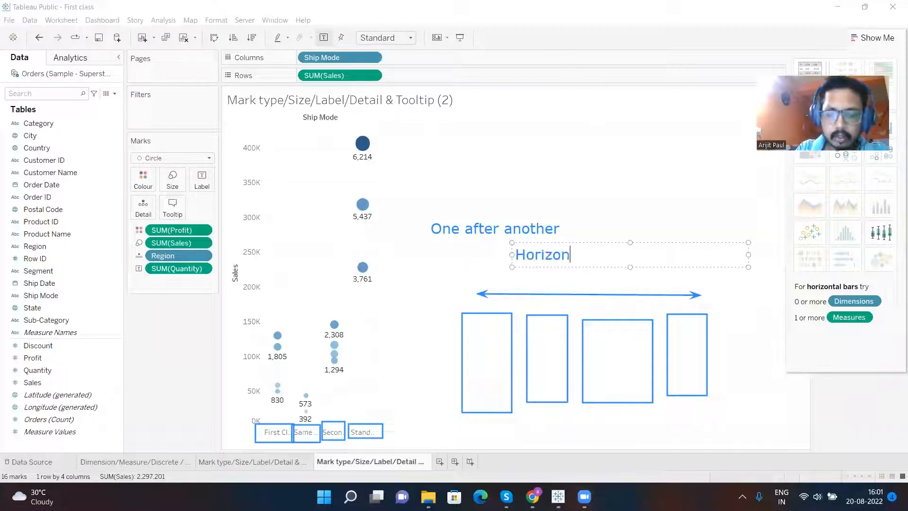
{"action": "type", "text": "tal arrangement"}
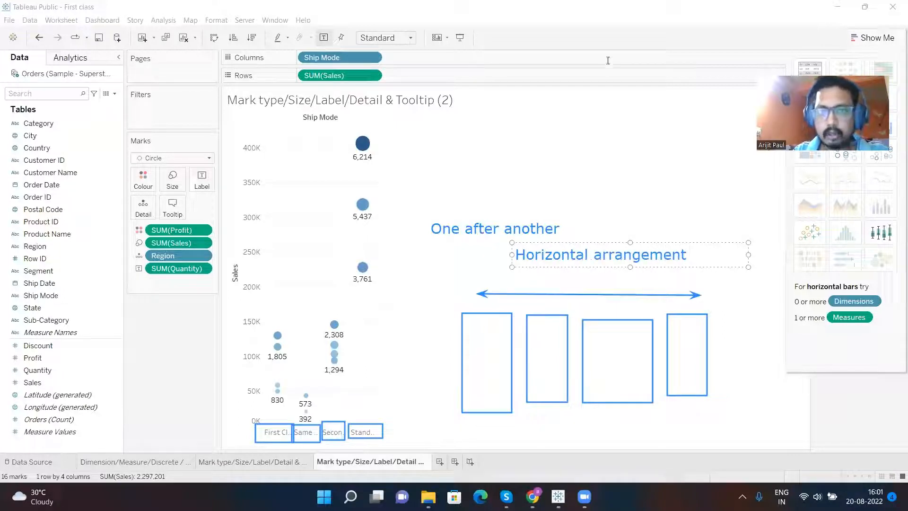
- Add the annotation text "Headers are always in horizontal arrangement" above the "One after another" text
{"action": "left_click", "coordinate": [472, 162]}
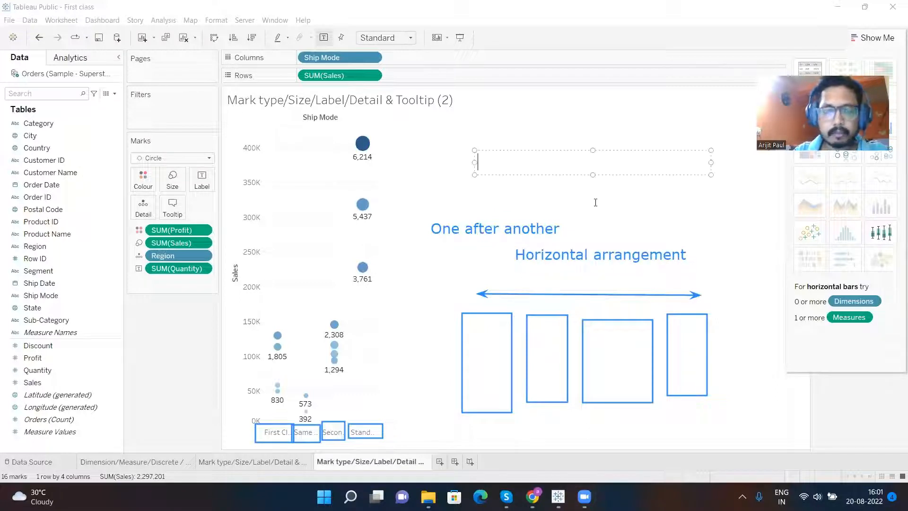
{"action": "type", "text": "Hea"}
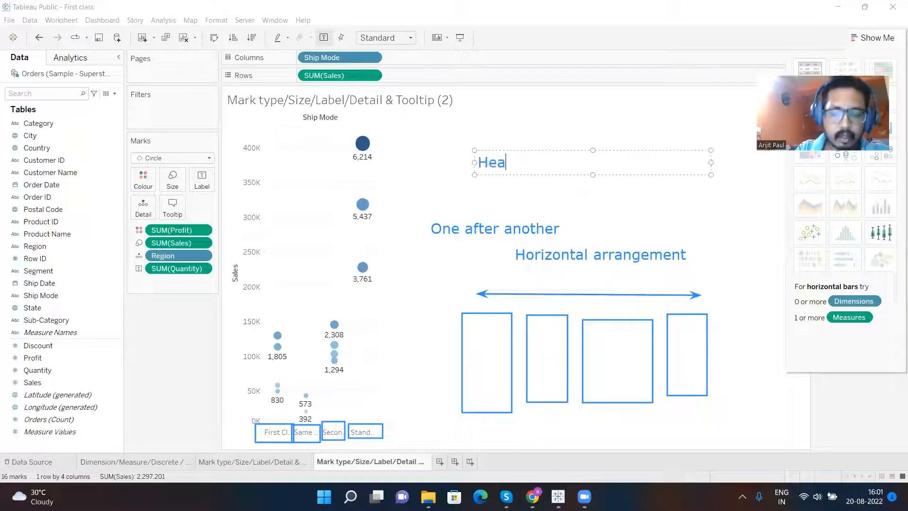
{"action": "type", "text": "ders are"}
{"action": "type", "text": "always i"}
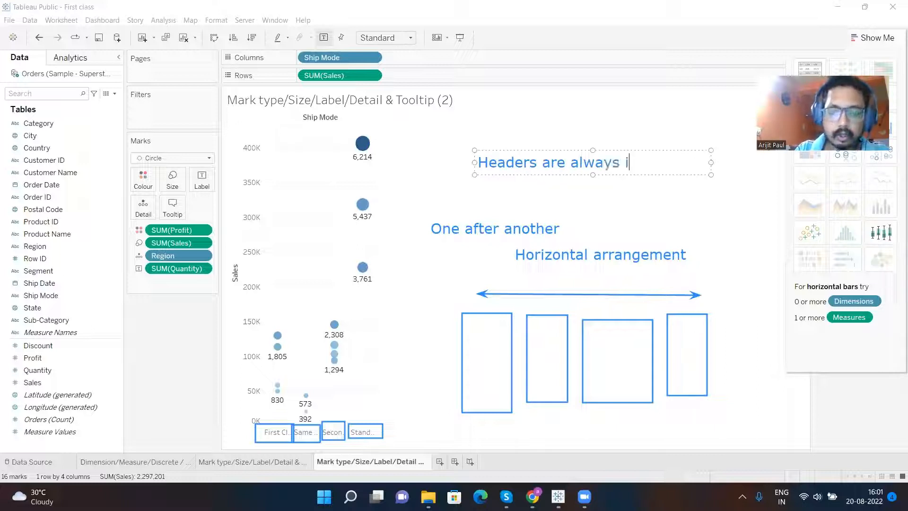
{"action": "type", "text": "n horizo"}
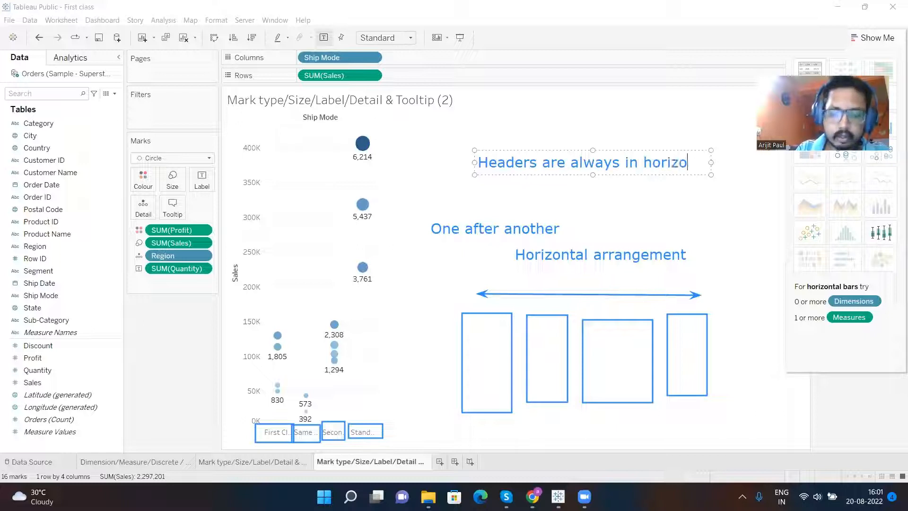
{"action": "type", "text": "ntan"}
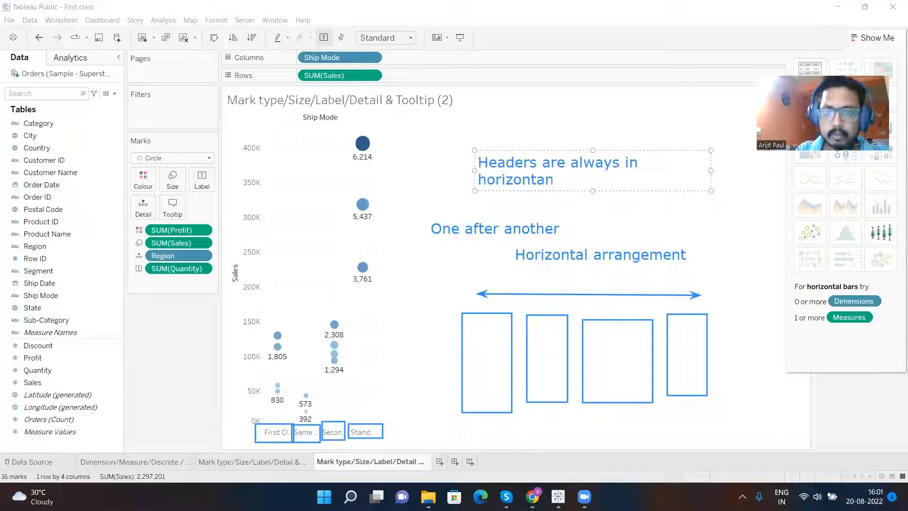
{"action": "key", "text": "BackSpace"}
{"action": "key", "text": "BackSpace"}
{"action": "type", "text": "al "}
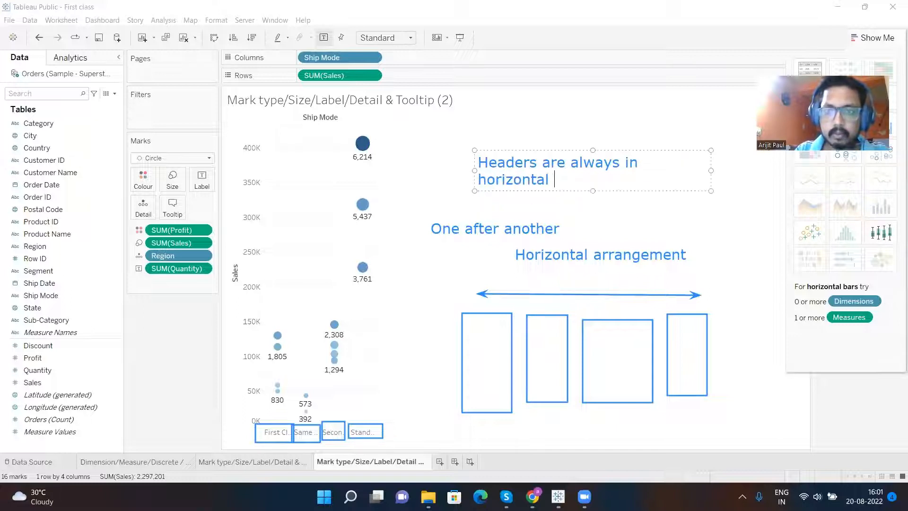
{"action": "type", "text": "arrangement"}
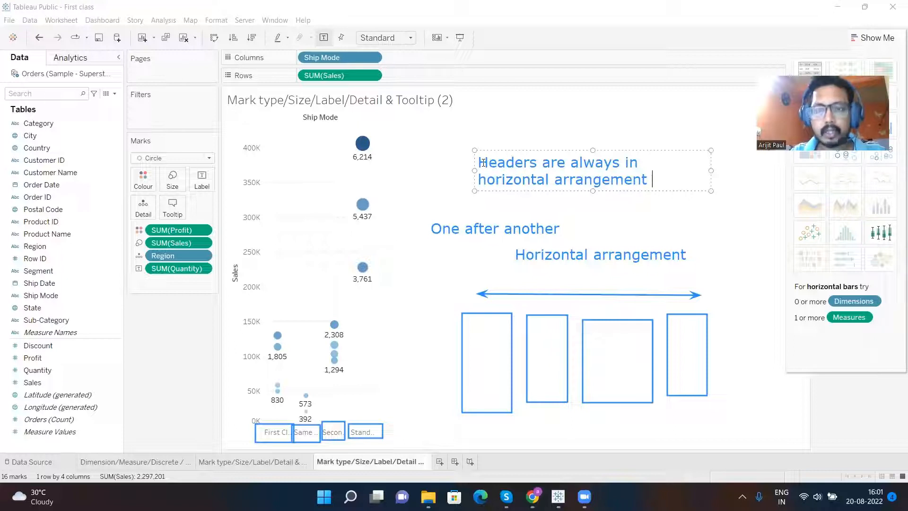
{"action": "left_click", "coordinate": [538, 66]}
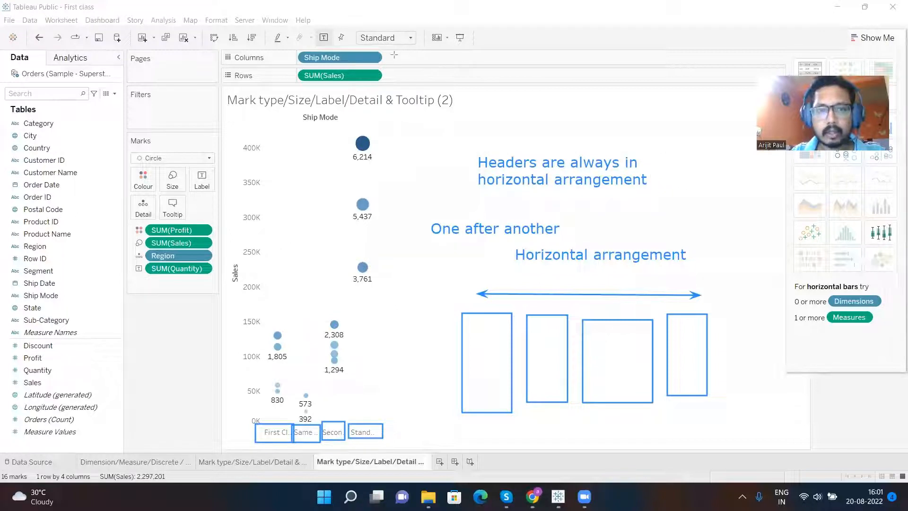
- Draw a horizontal double-headed arrow beside the Ship Mode column pill and a vertical one along the Sales axis, labelled "Vertical fashion"
{"action": "left_click_drag", "start_coordinate": [395, 54], "coordinate": [520, 56]}
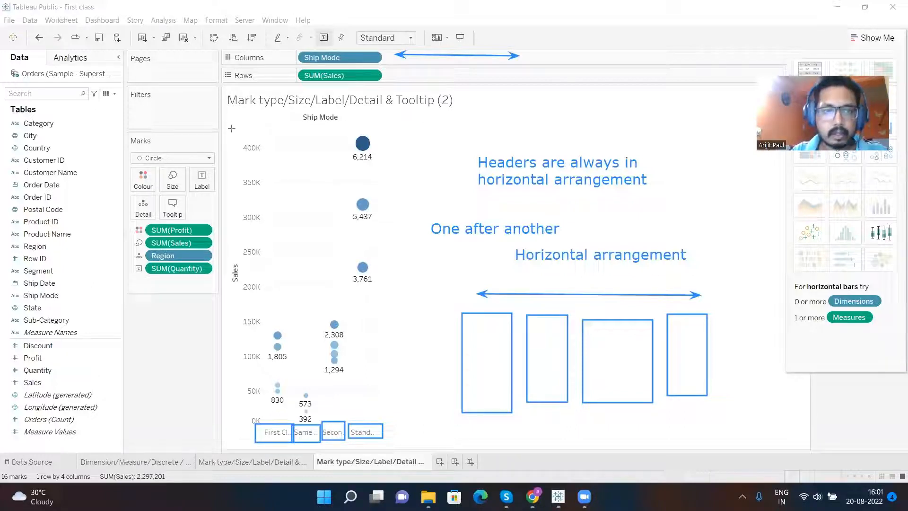
{"action": "left_click_drag", "start_coordinate": [231, 129], "coordinate": [228, 416]}
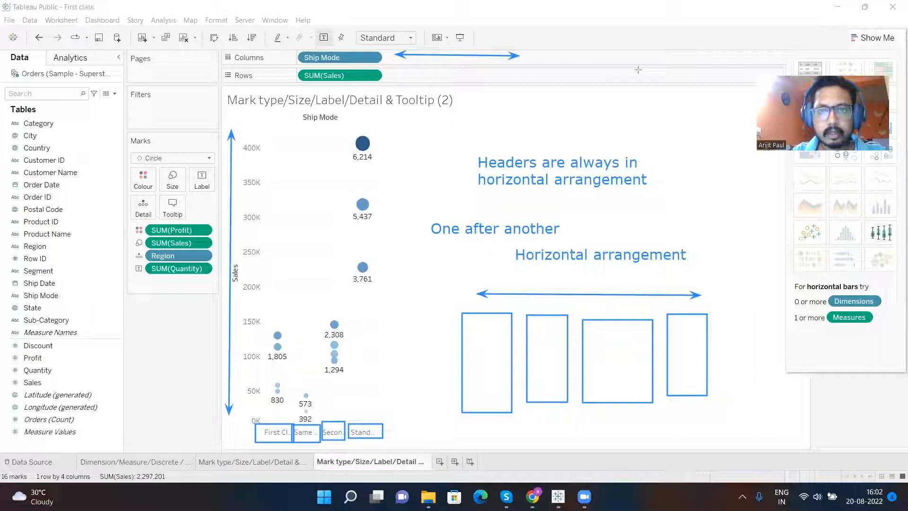
{"action": "left_click", "coordinate": [250, 120]}
{"action": "type", "text": "Ver"}
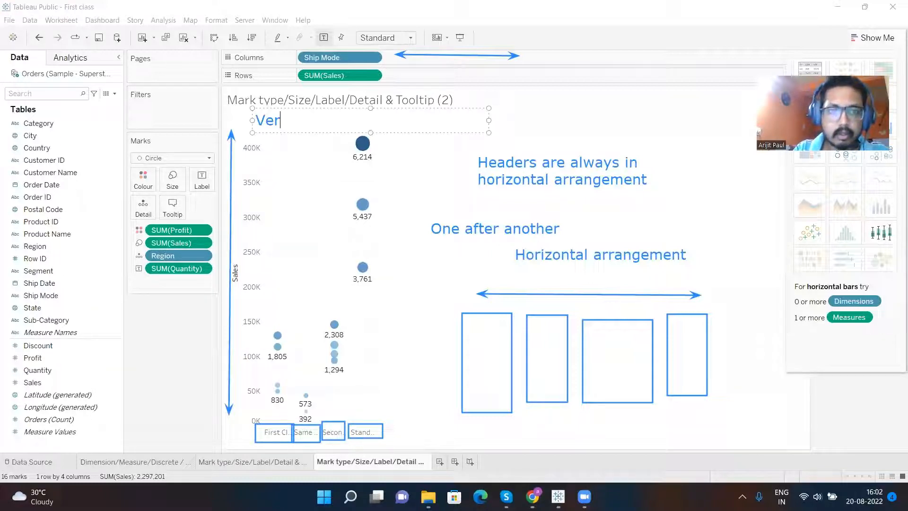
{"action": "type", "text": "tical fas"}
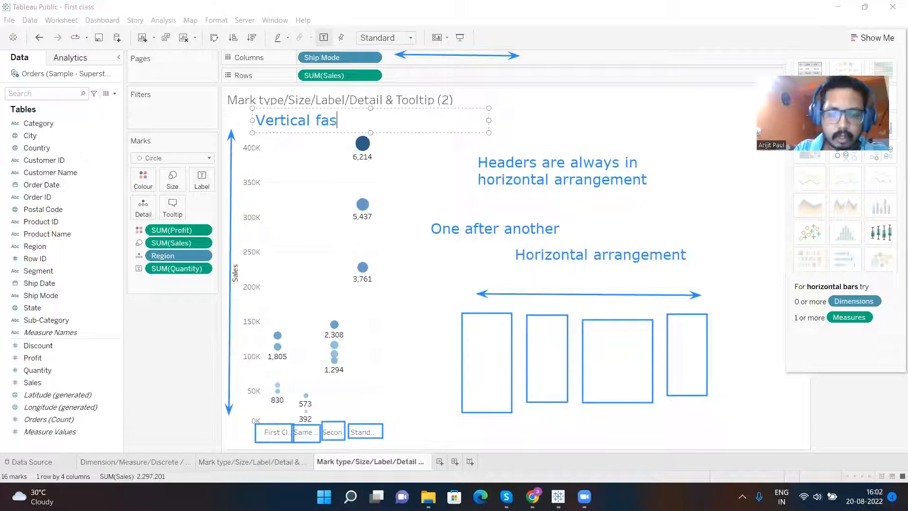
{"action": "type", "text": "hion"}
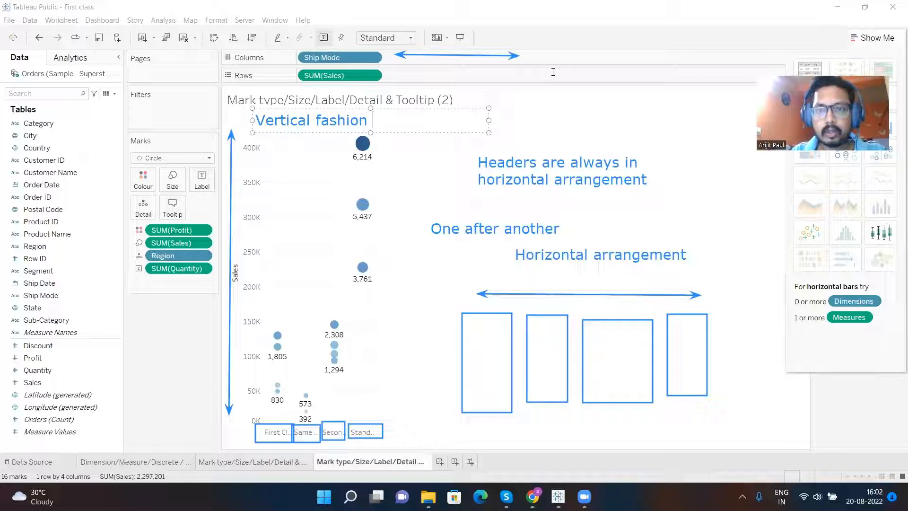
{"action": "left_click", "coordinate": [684, 152]}
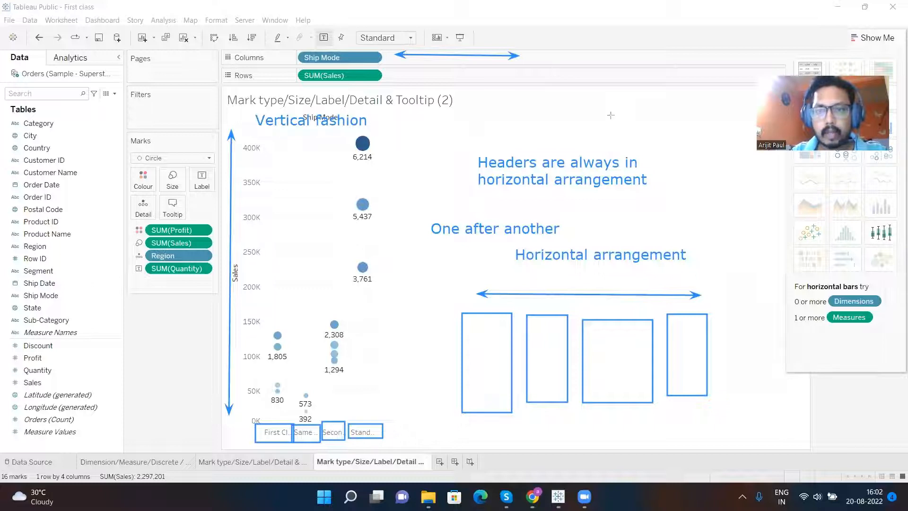
- Draw three flat annotation rectangles stacked beside the "Headers are always in horizontal arrangement" text, with an upright double-headed arrow along them
{"action": "mouse_move", "coordinate": [642, 98]}
{"action": "left_mouse_down"}
{"action": "mouse_move", "coordinate": [665, 124]}
{"action": "mouse_move", "coordinate": [718, 116]}
{"action": "left_mouse_up"}
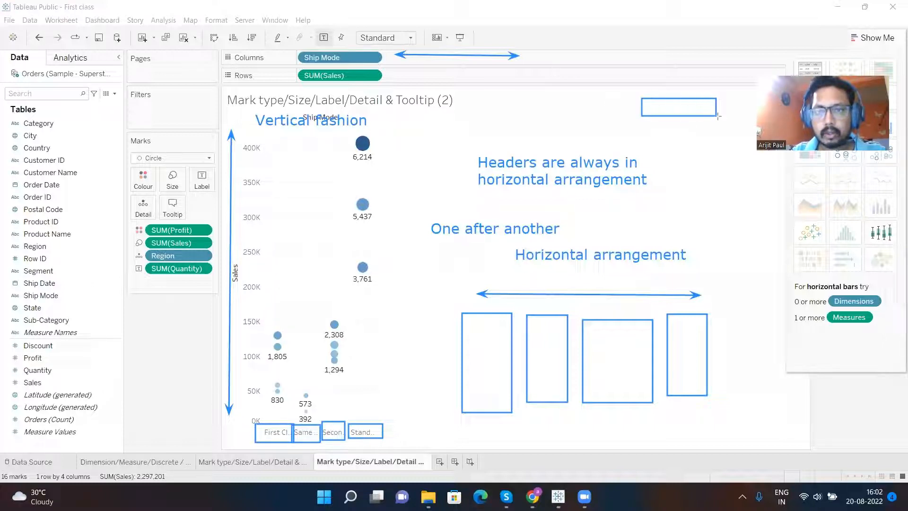
{"action": "left_click_drag", "start_coordinate": [649, 124], "coordinate": [725, 137]}
{"action": "left_click_drag", "start_coordinate": [660, 147], "coordinate": [737, 161]}
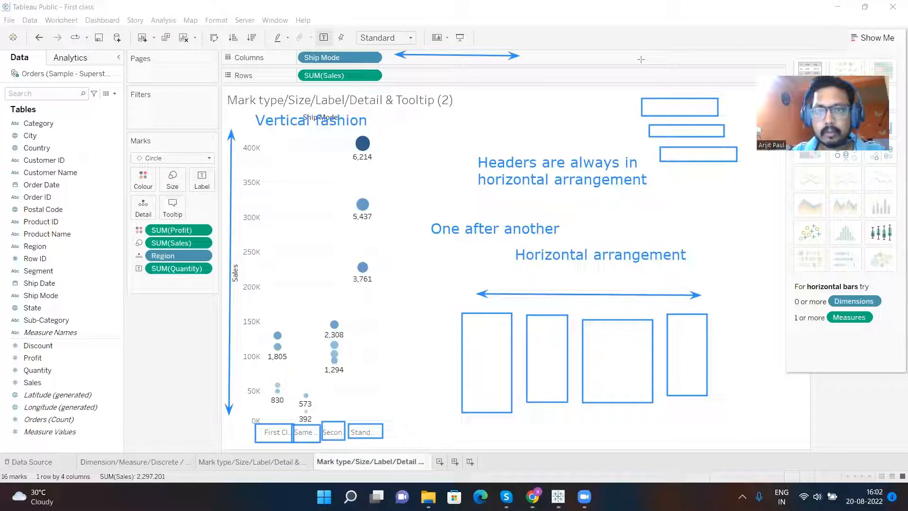
{"action": "left_click_drag", "start_coordinate": [633, 106], "coordinate": [645, 183]}
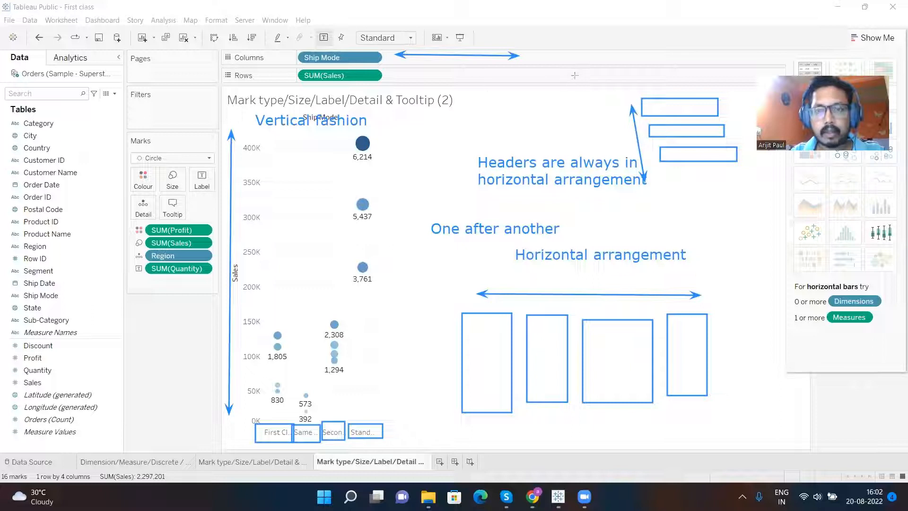
- Add the annotation text "Rows will be in vertical arrangement" beside the stacked rectangles, and draw a horizontal arrow beside the SUM(Sales) row pill
{"action": "left_click", "coordinate": [449, 102]}
{"action": "type", "text": "Rows wi"}
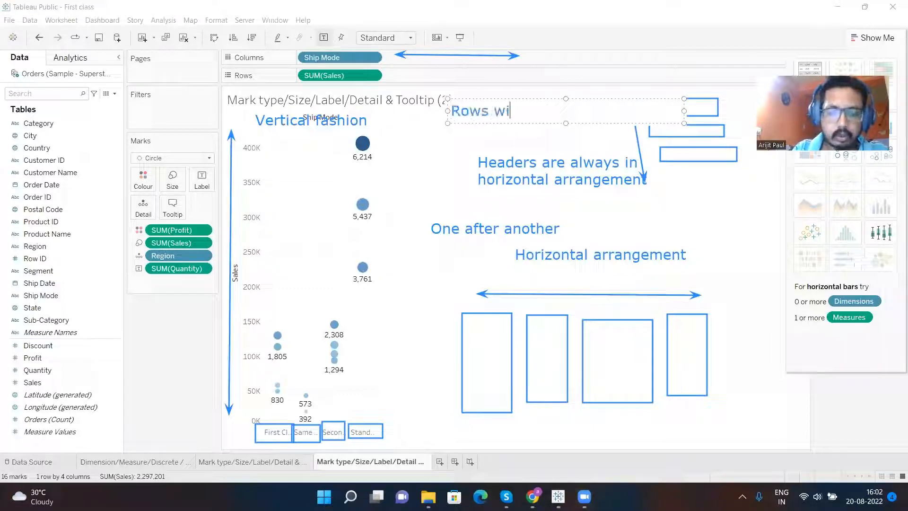
{"action": "type", "text": "ll be"}
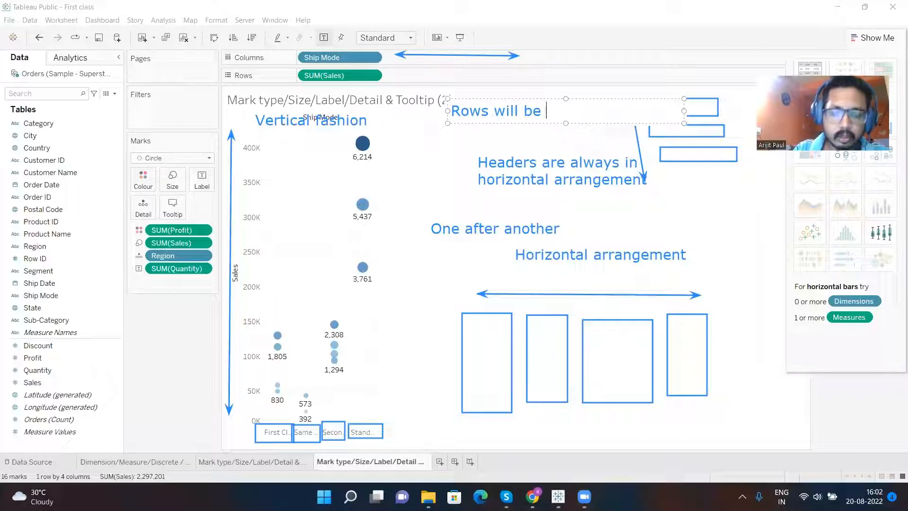
{"action": "type", "text": " in"}
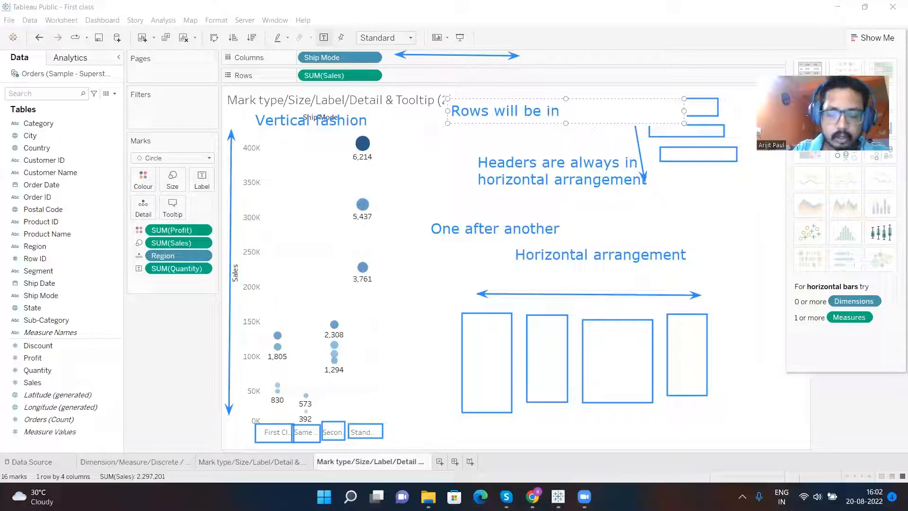
{"action": "type", "text": " vertical,"}
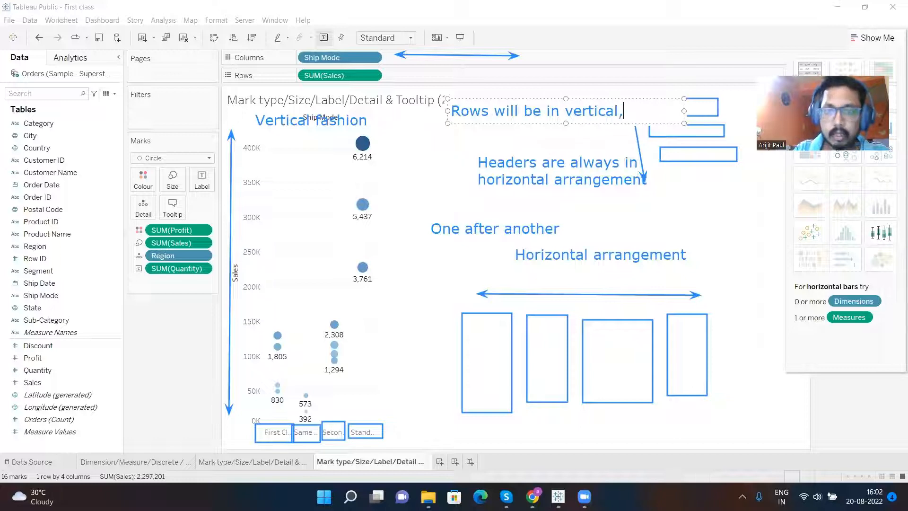
{"action": "key", "text": "BackSpace"}
{"action": "type", "text": "arra"}
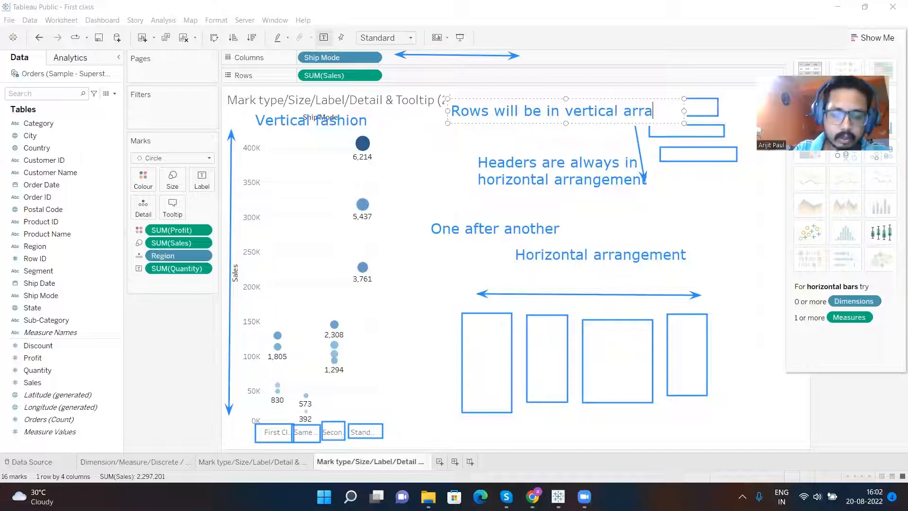
{"action": "type", "text": "ngement"}
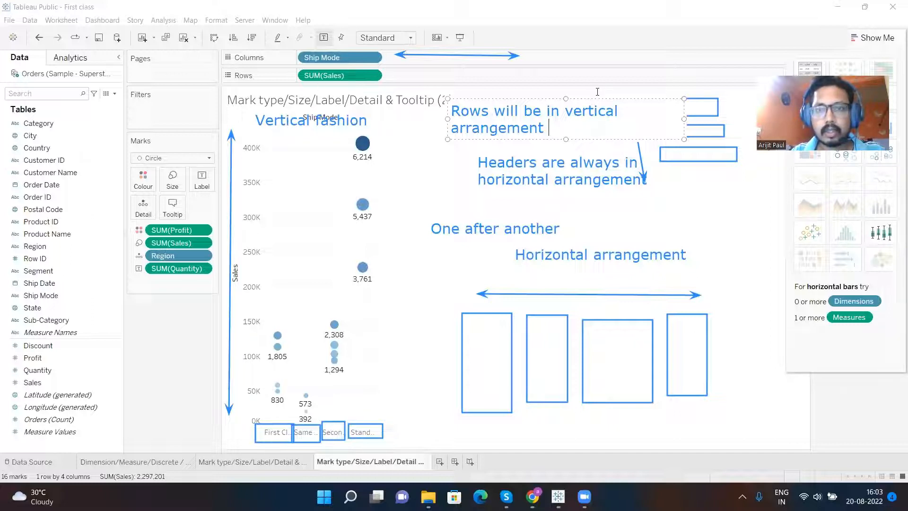
{"action": "left_click", "coordinate": [619, 85]}
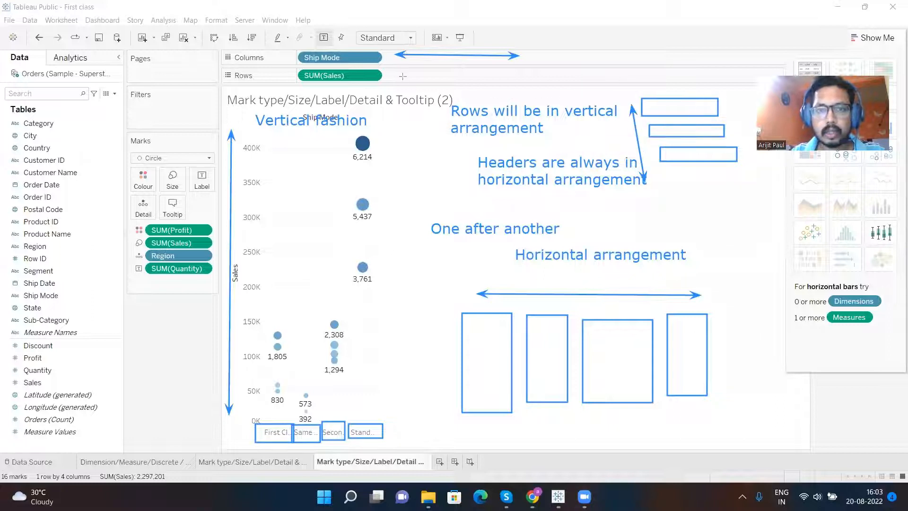
{"action": "left_click_drag", "start_coordinate": [403, 76], "coordinate": [536, 74]}
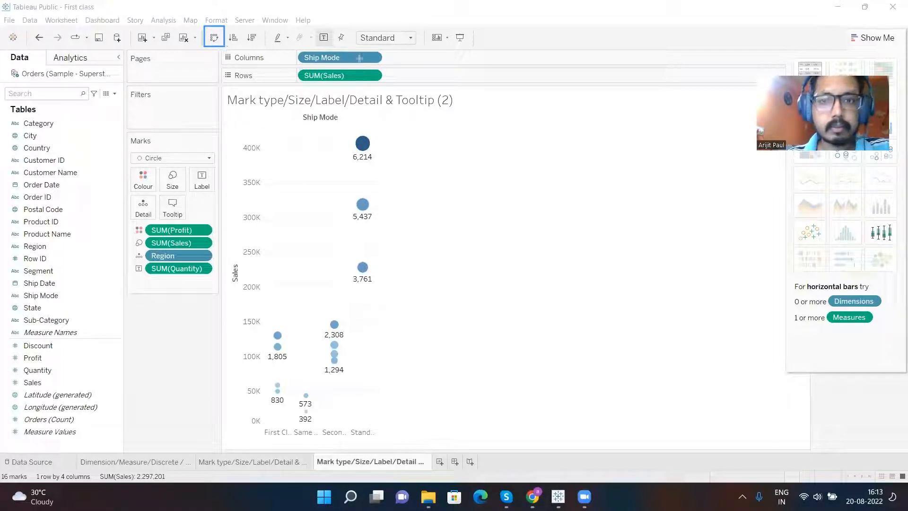
- Swap the chart's rows and columns, and draw a horizontal double-headed annotation arrow below the Sales axis
{"action": "left_click", "coordinate": [213, 39]}
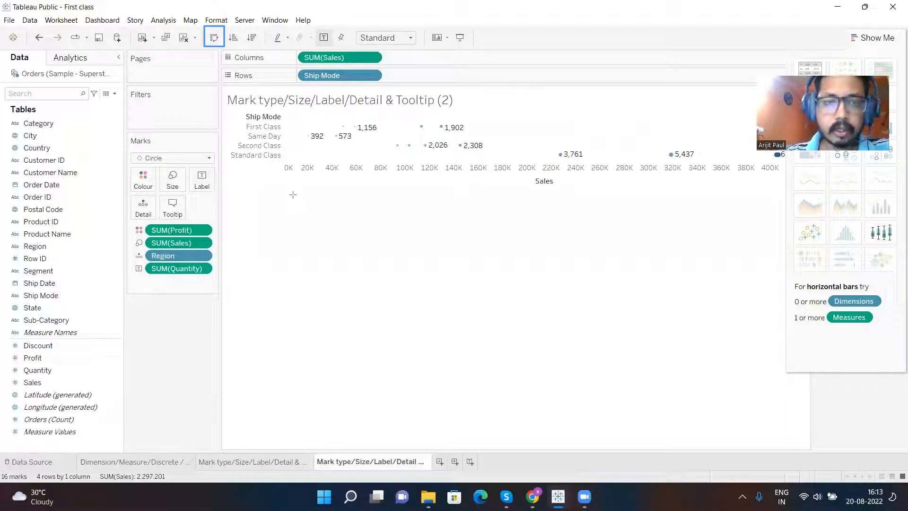
{"action": "left_click_drag", "start_coordinate": [293, 194], "coordinate": [749, 190]}
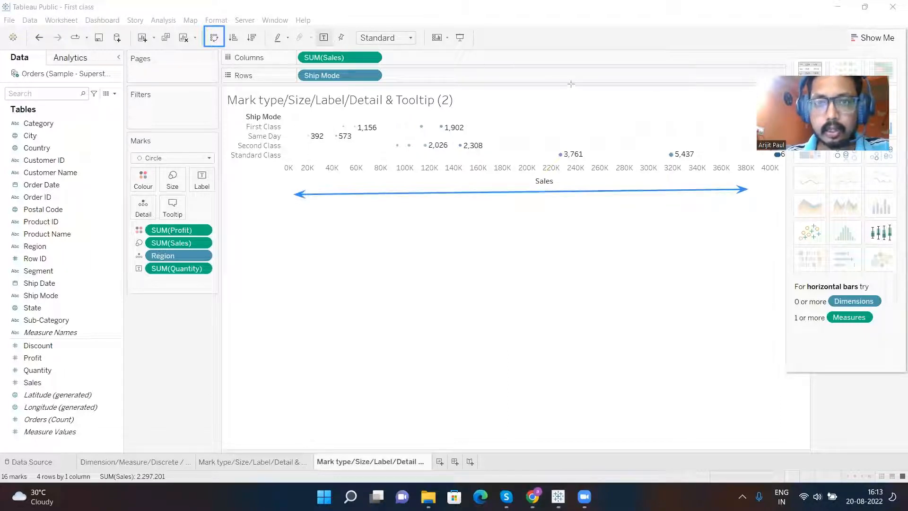
- Add the annotation text "Horizontal fashion , one after another" below the horizontal arrow
{"action": "left_click", "coordinate": [455, 227]}
{"action": "type", "text": "Hori"}
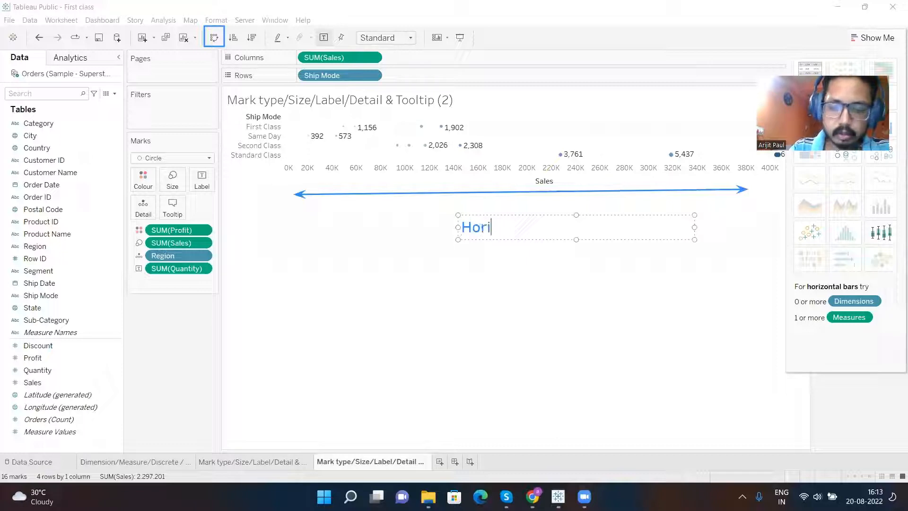
{"action": "type", "text": "zontal faship"}
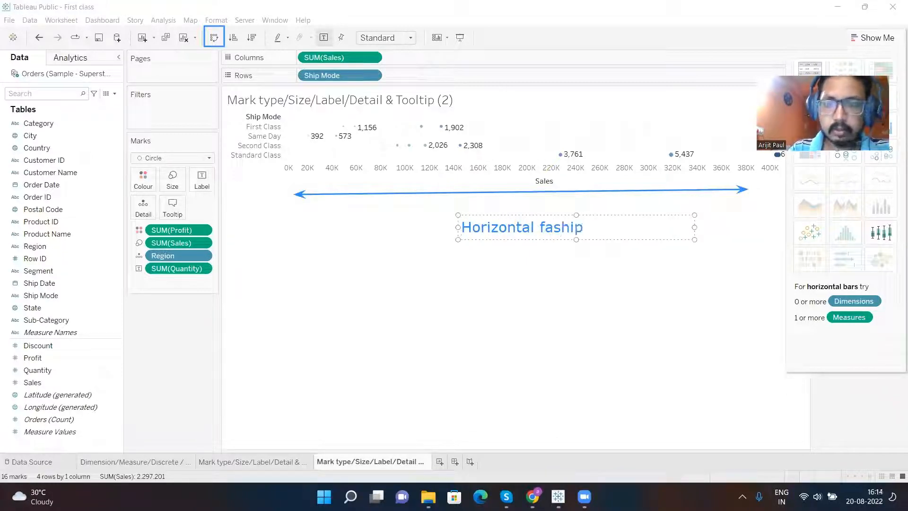
{"action": "key", "text": "BackSpace"}
{"action": "type", "text": "on"}
{"action": "type", "text": " , one af"}
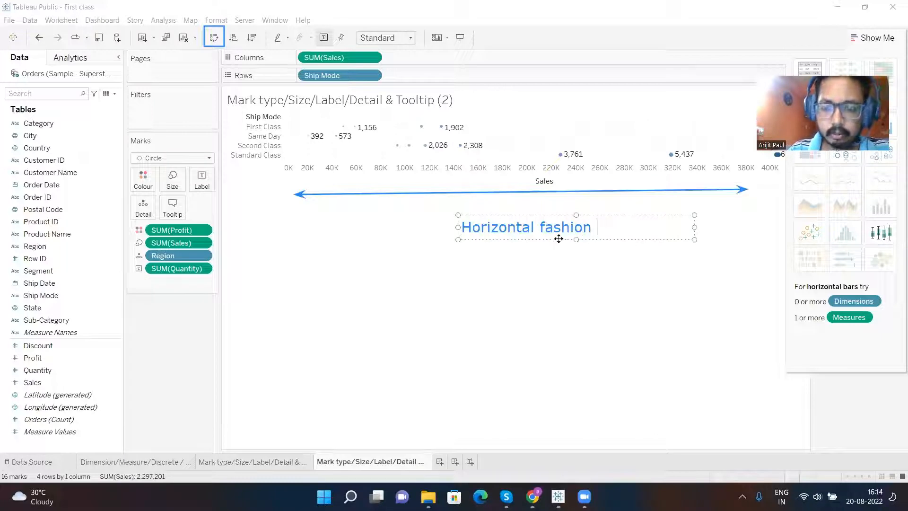
{"action": "type", "text": "ter another"}
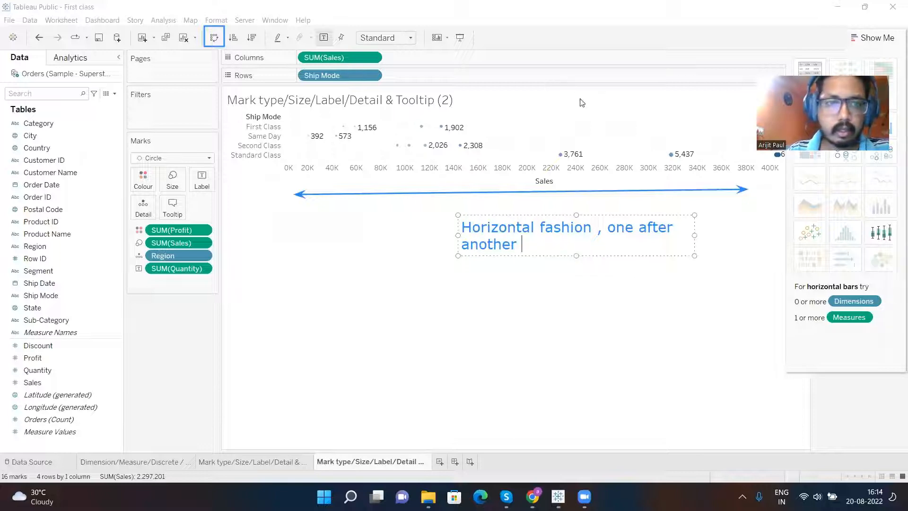
{"action": "left_click", "coordinate": [236, 119]}
- Draw an upright double-headed annotation arrow beside the Ship Mode headers and add the text "Vertical fashion, one below another" below it
{"action": "left_click_drag", "start_coordinate": [231, 112], "coordinate": [230, 241]}
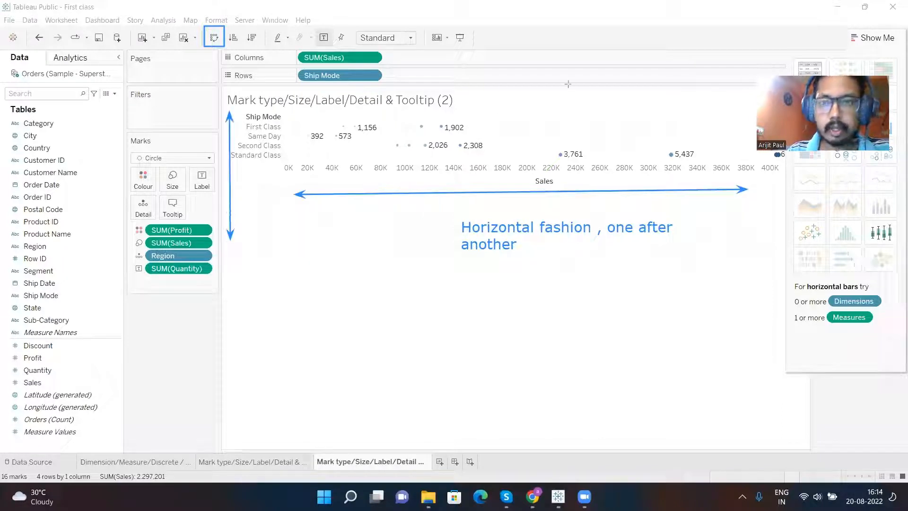
{"action": "left_click", "coordinate": [241, 276]}
{"action": "type", "text": "Vertical "}
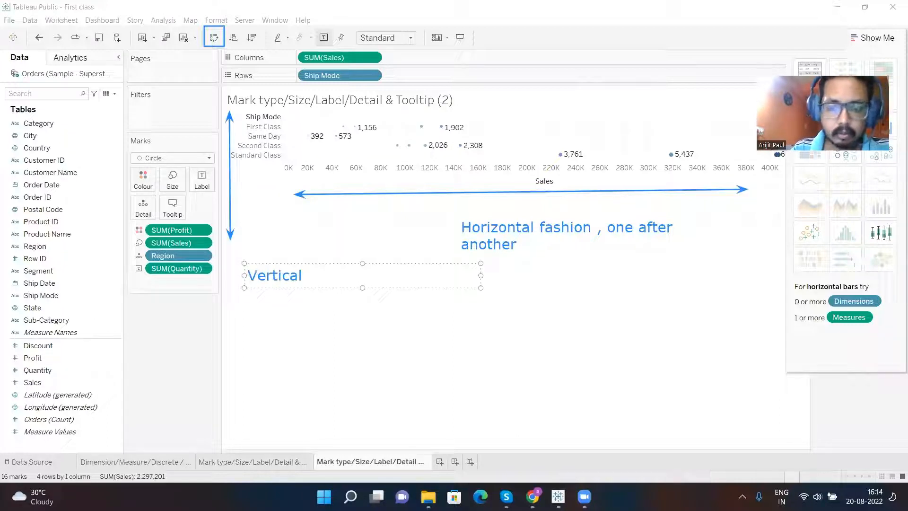
{"action": "type", "text": "fashion"}
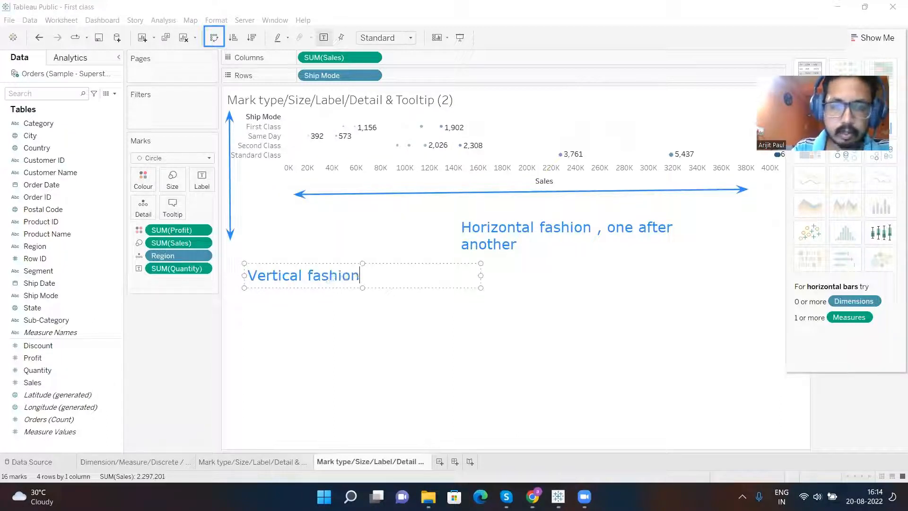
{"action": "type", "text": ", one b"}
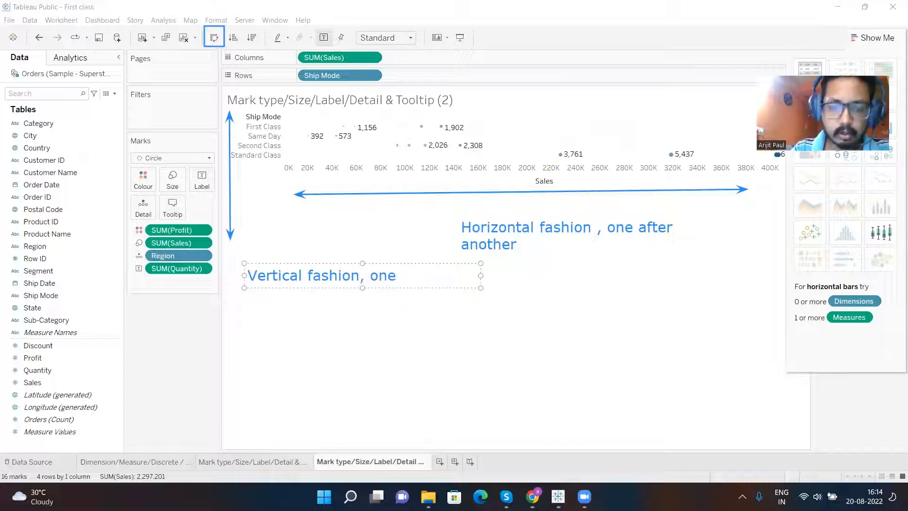
{"action": "type", "text": "elow another"}
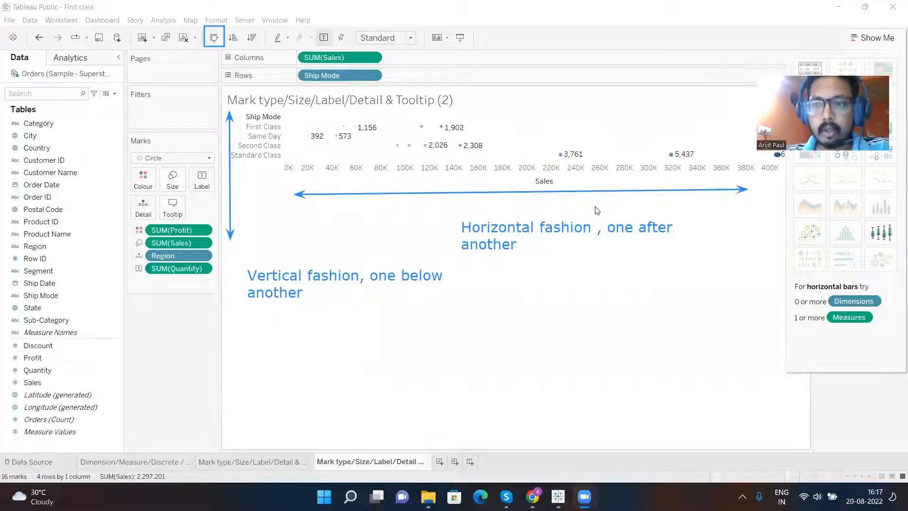
- Clear the annotations, and draw three stacked horizontal lines below the chart with an upright double-headed arrow beside them
{"action": "mouse_move", "coordinate": [426, 146]}
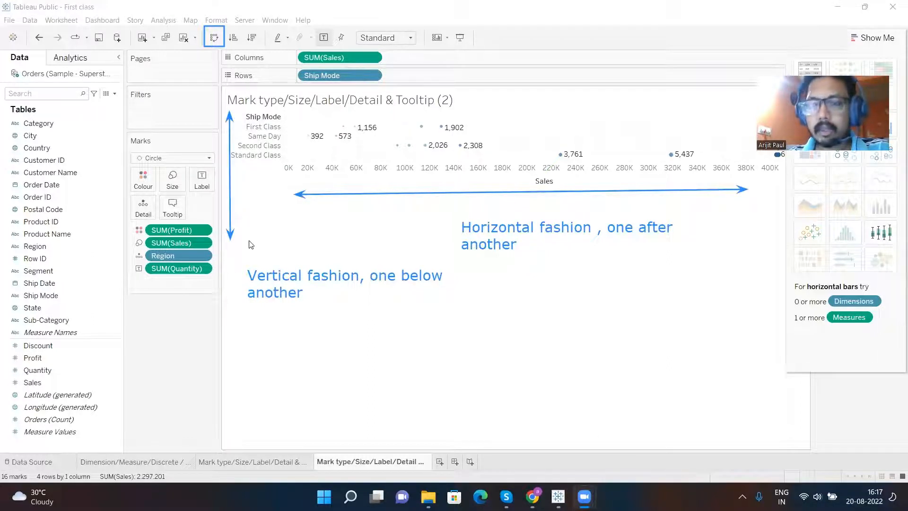
{"action": "left_click", "coordinate": [720, 85]}
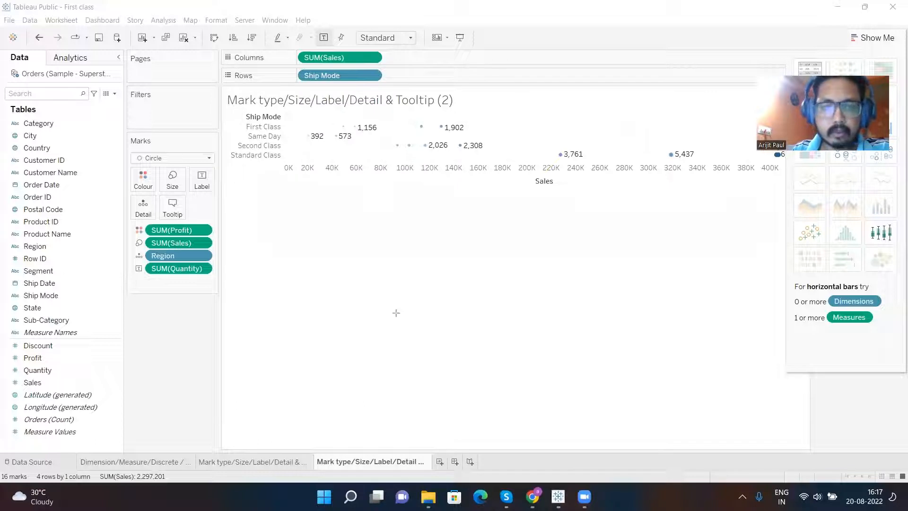
{"action": "left_click_drag", "start_coordinate": [318, 314], "coordinate": [589, 311]}
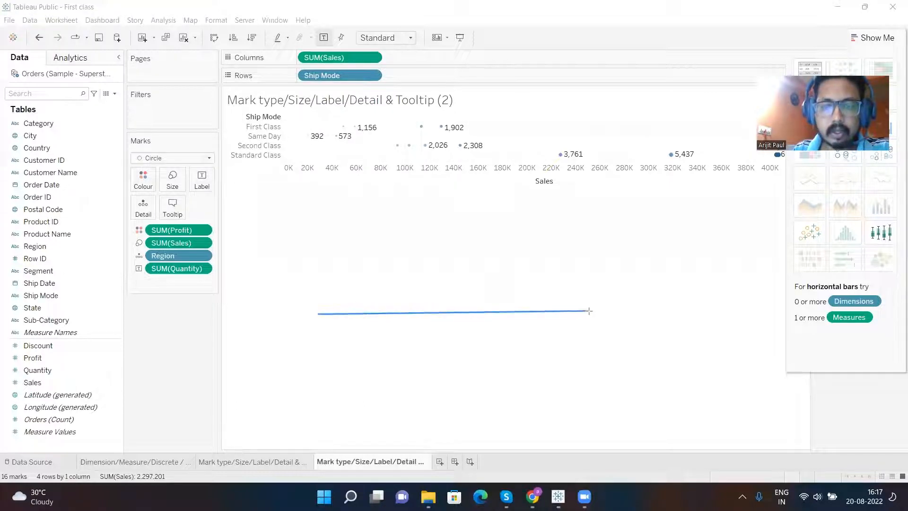
{"action": "mouse_move", "coordinate": [318, 266]}
{"action": "left_mouse_down"}
{"action": "mouse_move", "coordinate": [604, 278]}
{"action": "mouse_move", "coordinate": [588, 254]}
{"action": "mouse_move", "coordinate": [585, 265]}
{"action": "left_mouse_up"}
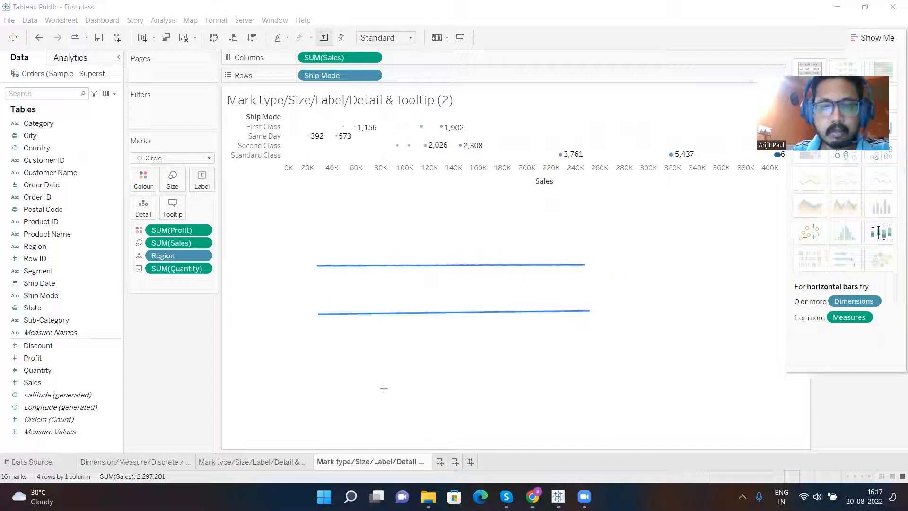
{"action": "left_click_drag", "start_coordinate": [325, 358], "coordinate": [592, 349]}
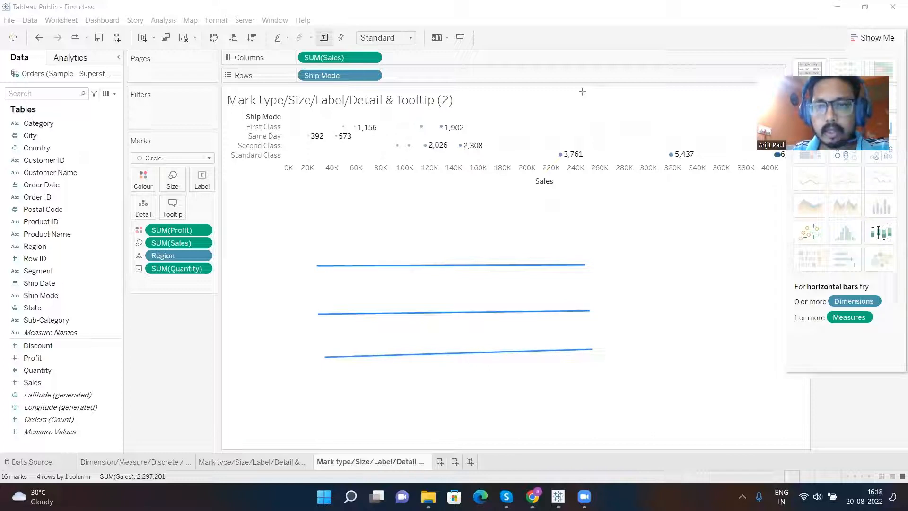
{"action": "left_click_drag", "start_coordinate": [600, 259], "coordinate": [605, 359]}
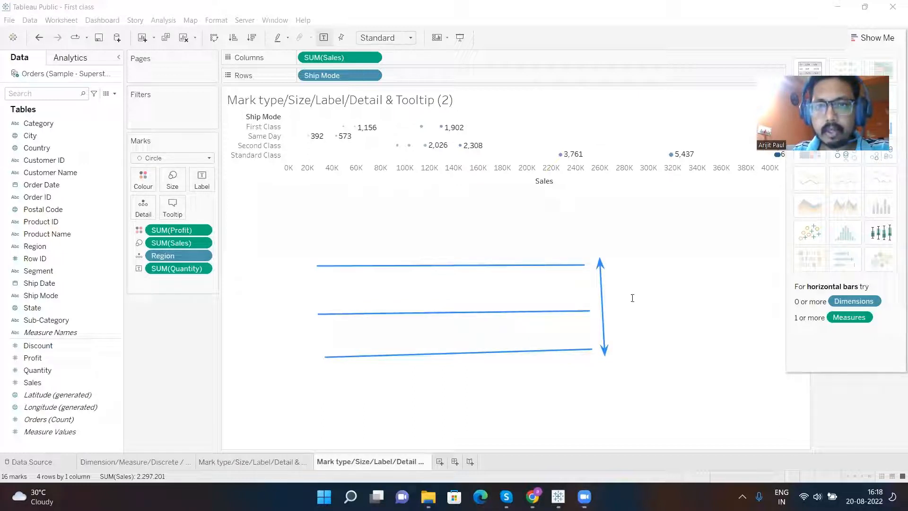
- Add the annotation text "one below another , Rows , Latitude we need to place in Rows section" beside the upright arrow
{"action": "left_click", "coordinate": [624, 286]}
{"action": "type", "text": "o"}
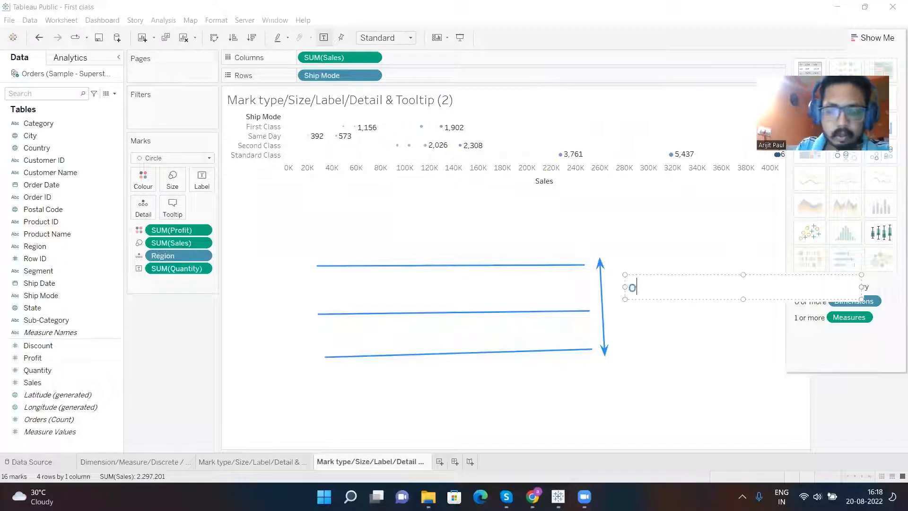
{"action": "type", "text": "ne below another"}
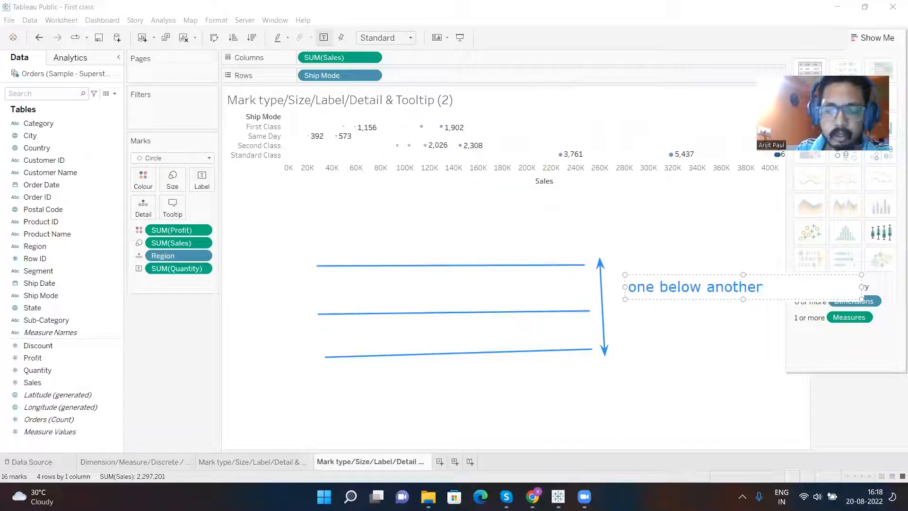
{"action": "type", "text": " , Rows "}
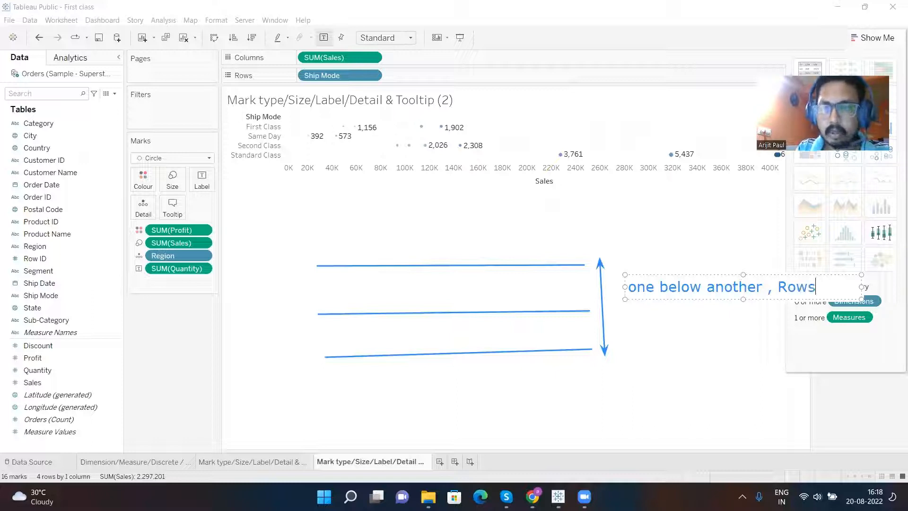
{"action": "type", "text": ", Latiti"}
{"action": "key", "text": "BackSpace"}
{"action": "type", "text": "i"}
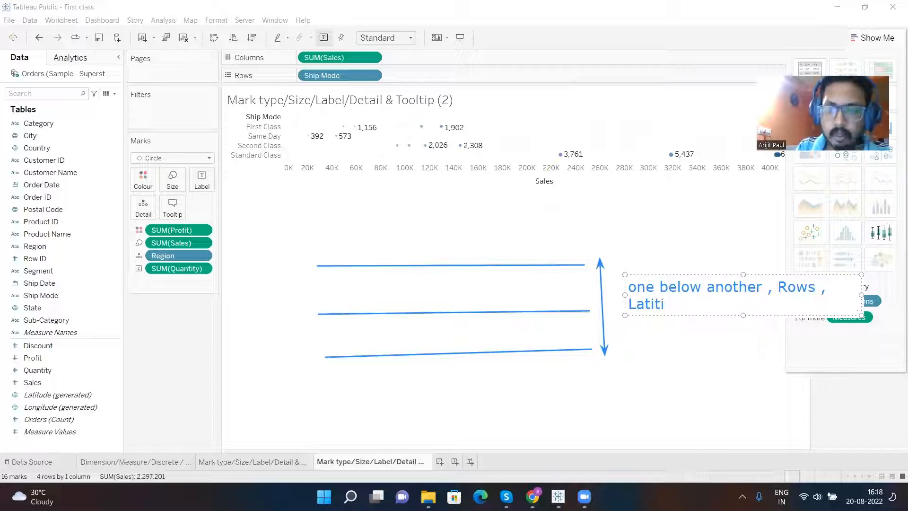
{"action": "key", "text": "BackSpace"}
{"action": "type", "text": "ude "}
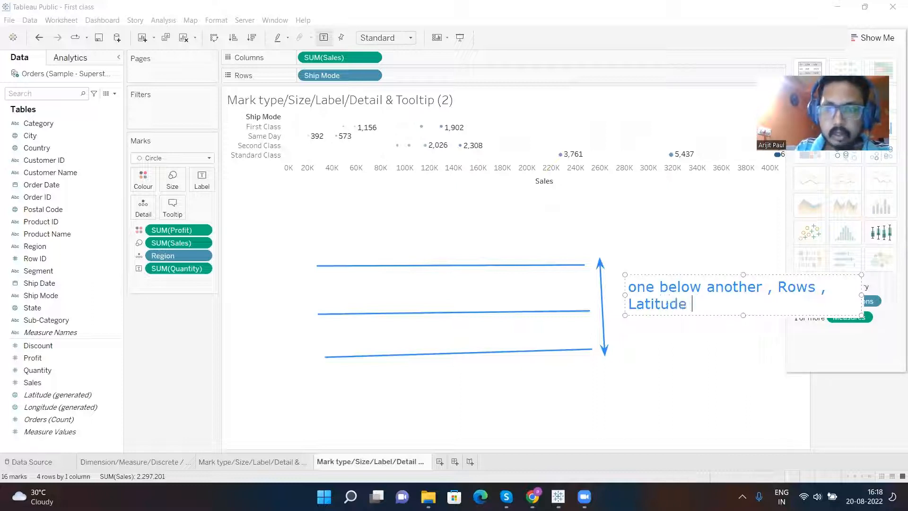
{"action": "type", "text": "we need to plac"}
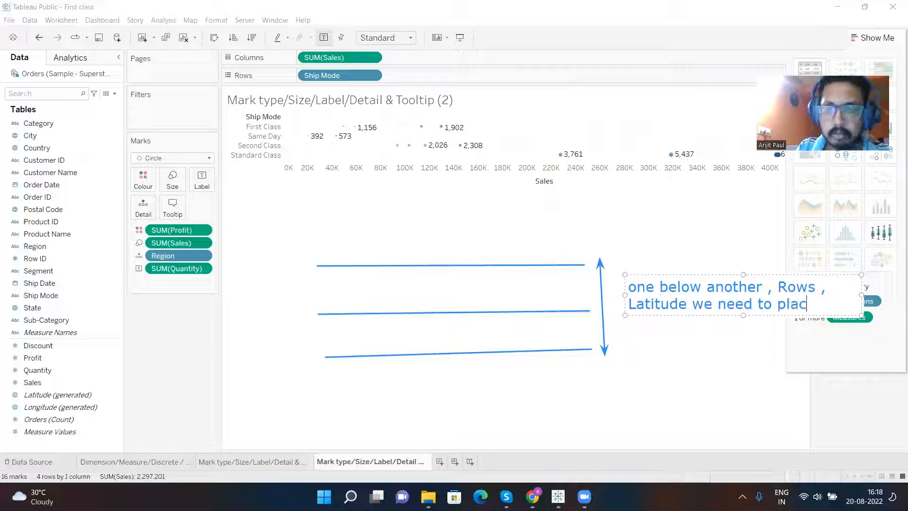
{"action": "type", "text": "e in Ro"}
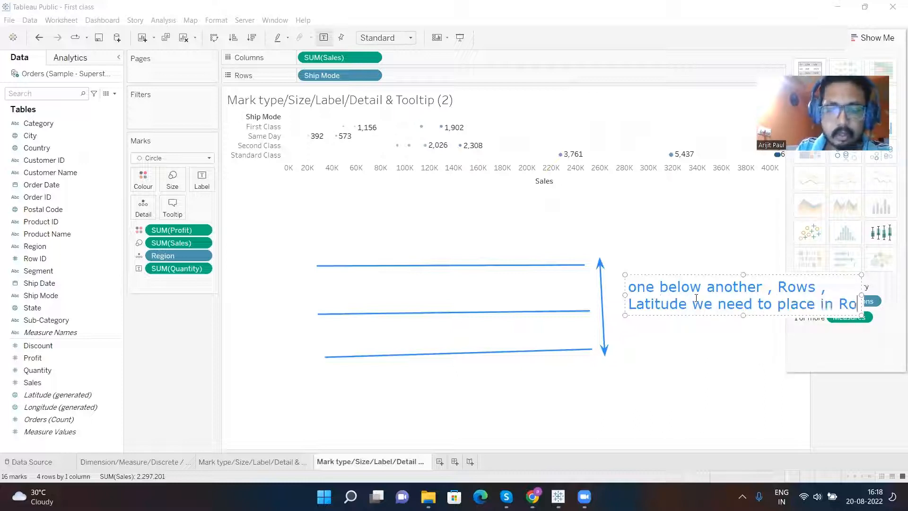
{"action": "type", "text": "ws se"}
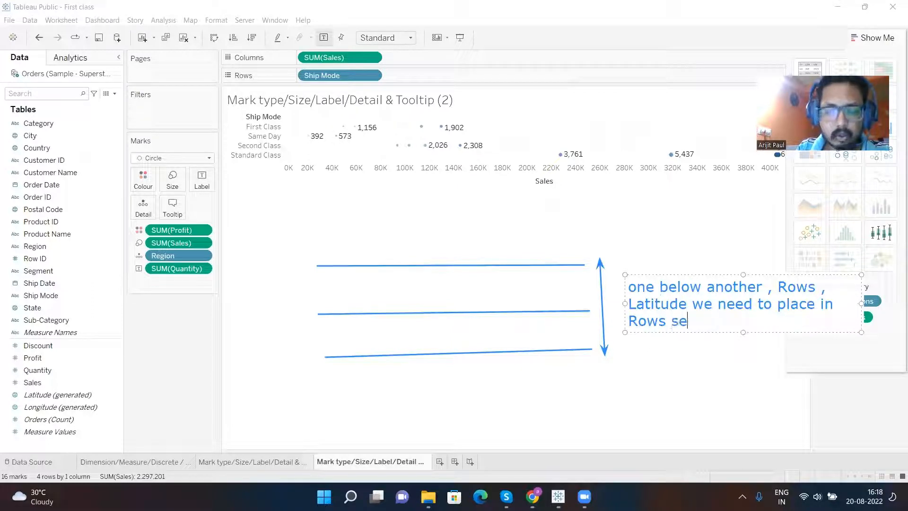
{"action": "type", "text": "cton"}
{"action": "key", "text": "BackSpace"}
{"action": "type", "text": "ion"}
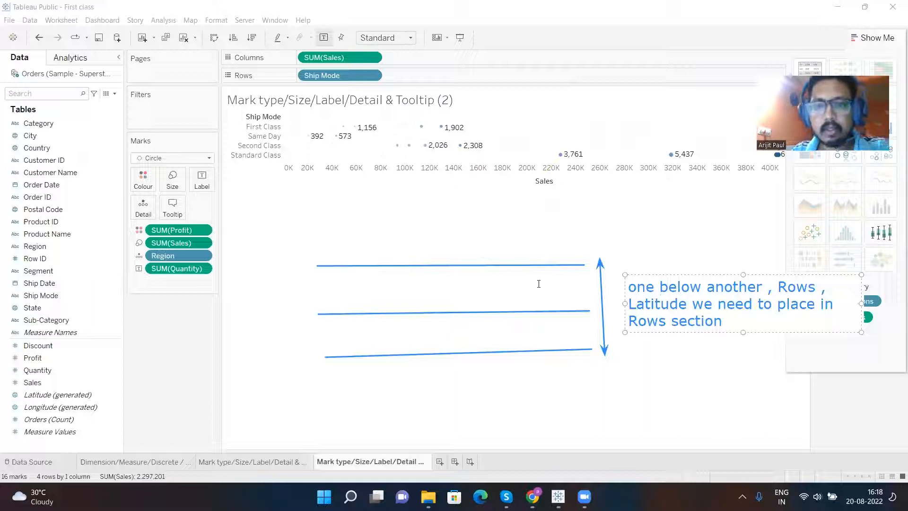
- Clear the annotations, and remove SUM(Sales) from Columns and Ship Mode from Rows
{"action": "left_click", "coordinate": [732, 120]}
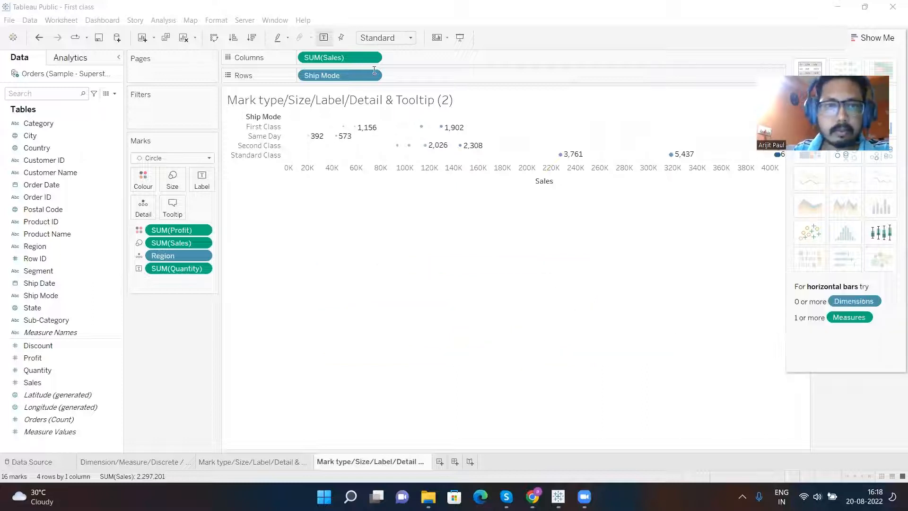
{"action": "left_click", "coordinate": [346, 58]}
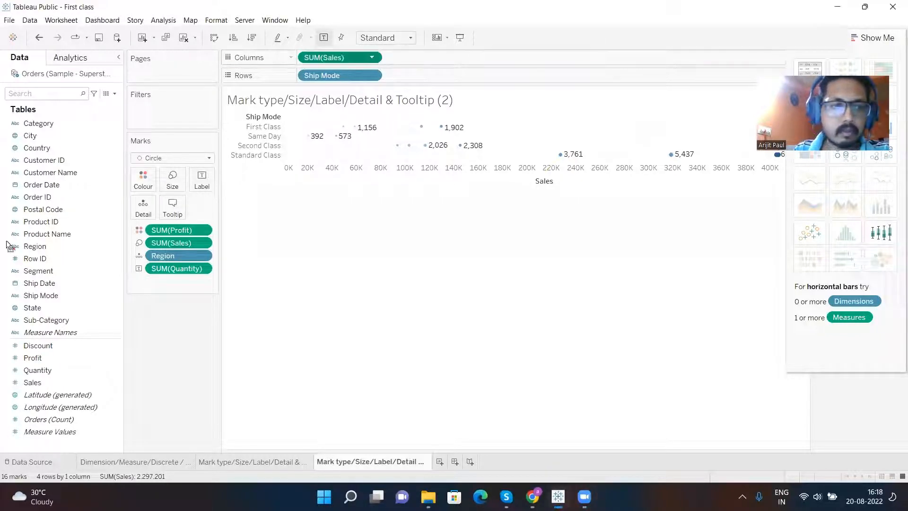
{"action": "left_click_drag", "start_coordinate": [346, 57], "coordinate": [387, 111]}
{"action": "left_click_drag", "start_coordinate": [364, 71], "coordinate": [37, 228]}
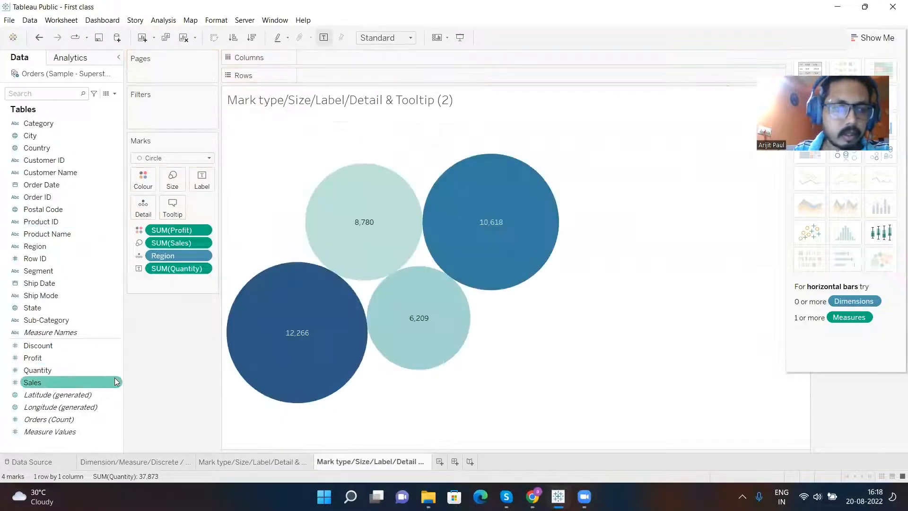
- Place Latitude (generated) on Rows and Longitude (generated) on Columns to build a map
{"action": "left_click", "coordinate": [45, 396]}
{"action": "left_click_drag", "start_coordinate": [44, 394], "coordinate": [325, 76]}
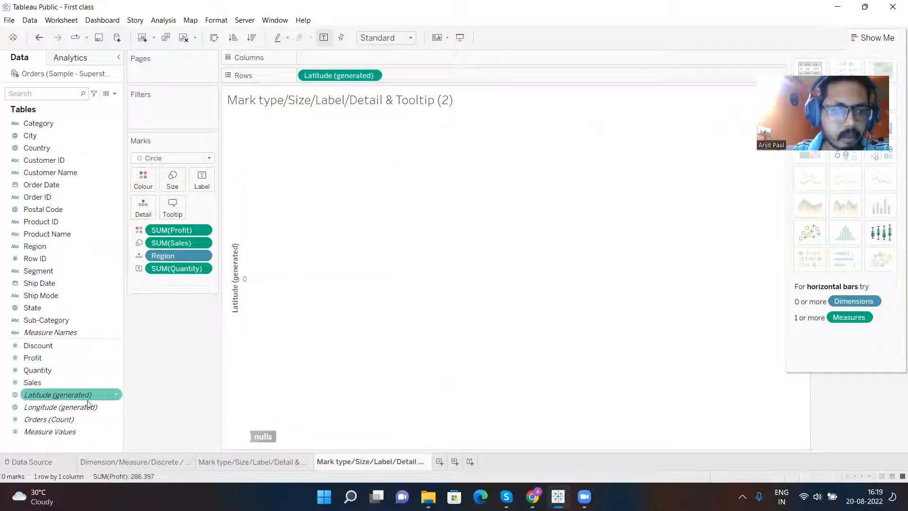
{"action": "left_click_drag", "start_coordinate": [109, 406], "coordinate": [324, 55]}
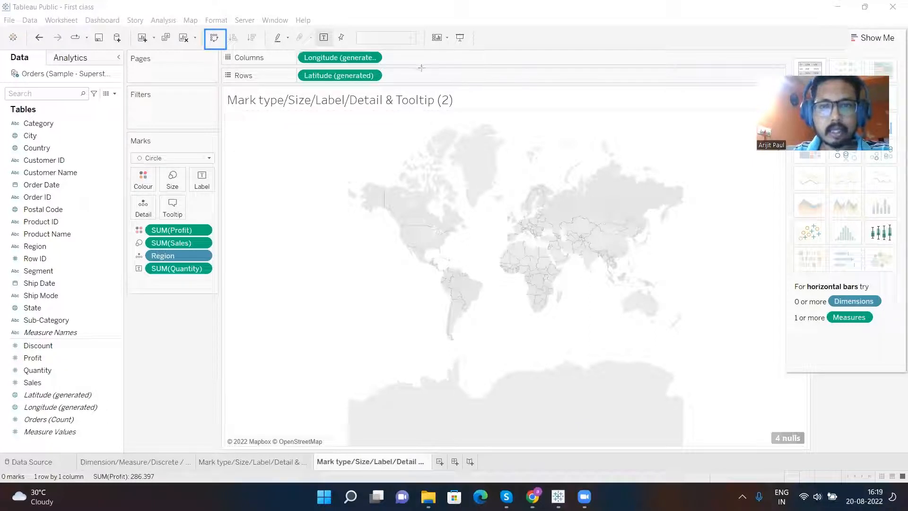
- Swap the map's latitude and longitude between Rows and Columns, and swap them back
{"action": "left_click", "coordinate": [214, 40]}
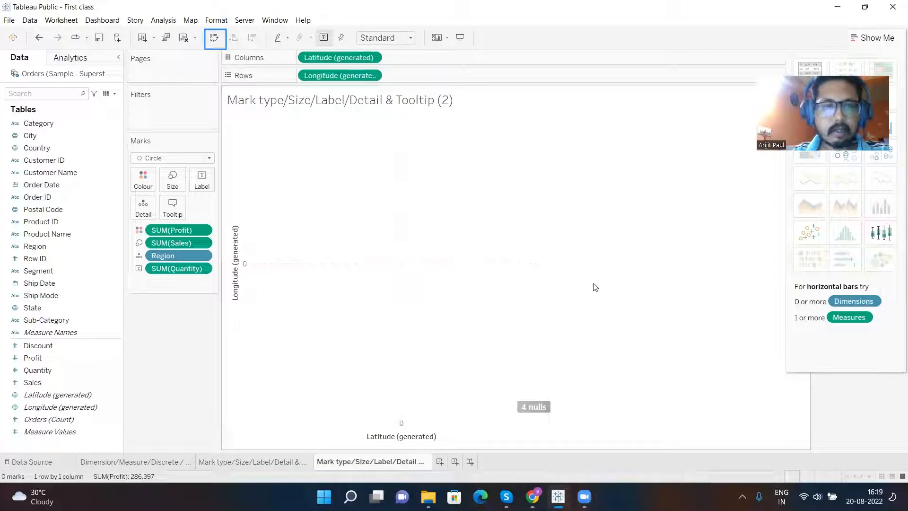
{"action": "left_click", "coordinate": [214, 40]}
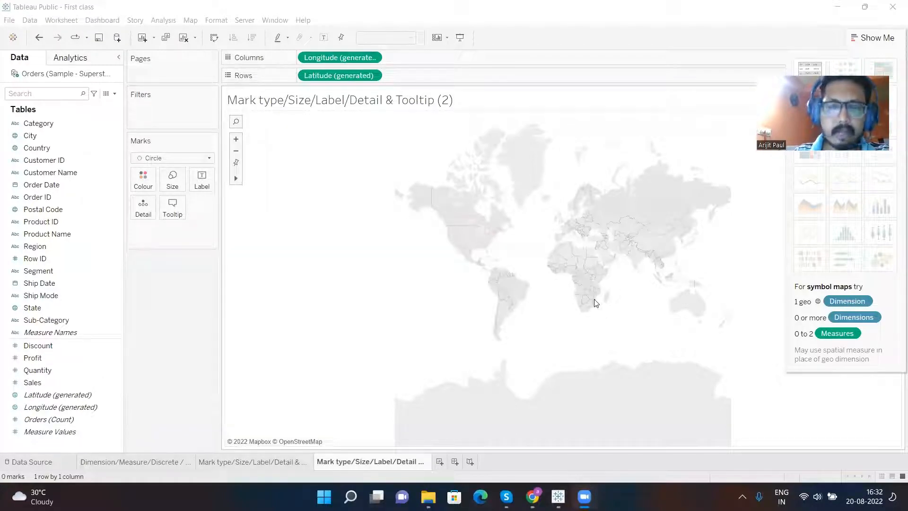
- Label the map with Country, and draw an annotation rectangle around the row and column count in the status bar
{"action": "left_click", "coordinate": [86, 317]}
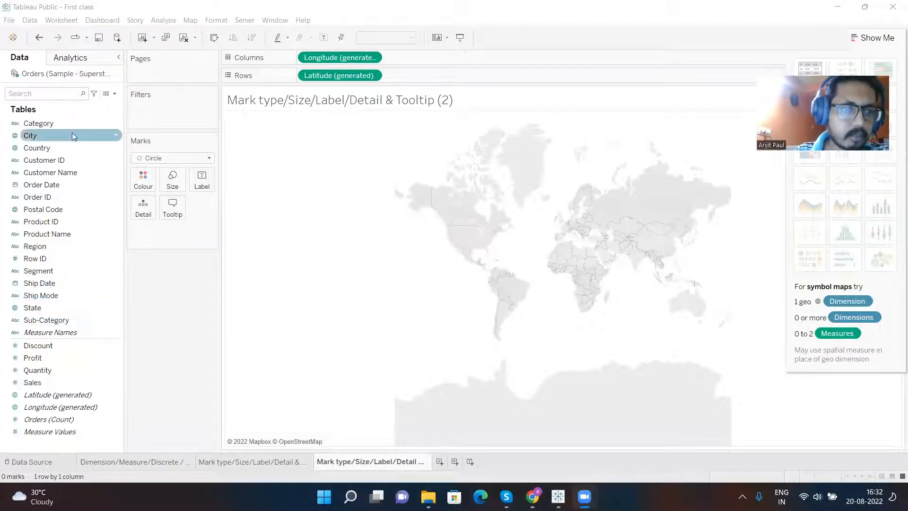
{"action": "left_click_drag", "start_coordinate": [40, 148], "coordinate": [203, 180]}
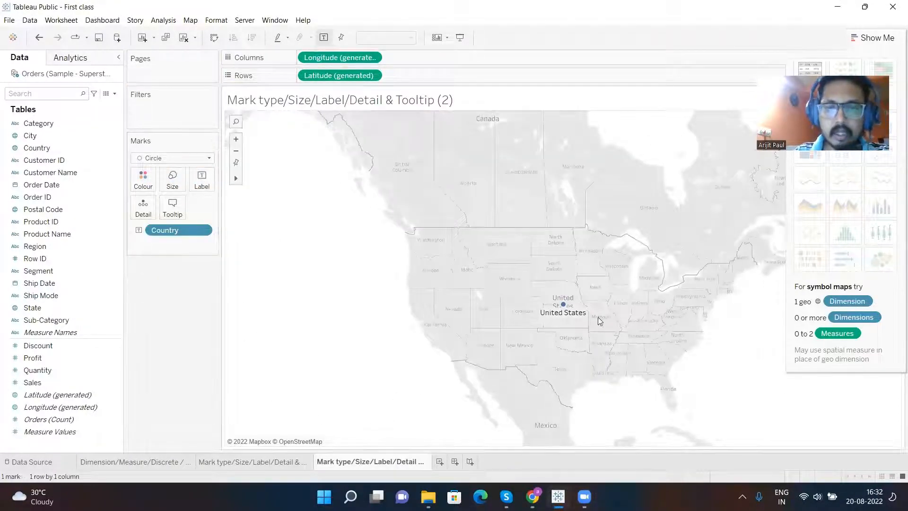
{"action": "mouse_move", "coordinate": [575, 321]}
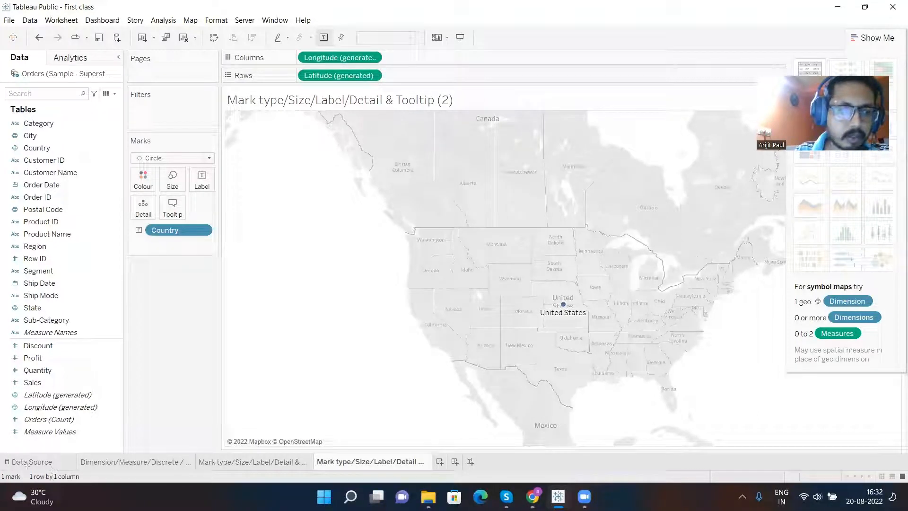
{"action": "left_click_drag", "start_coordinate": [27, 469], "coordinate": [93, 486]}
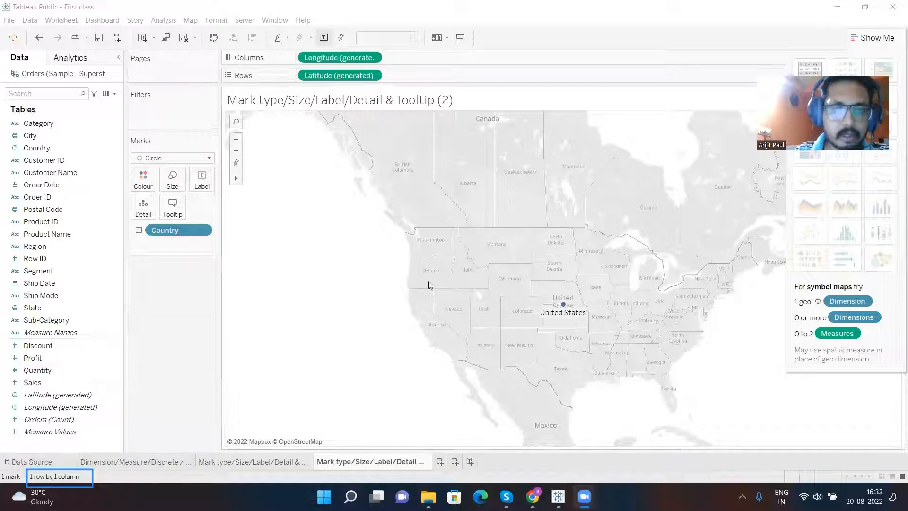
- Add State to Columns ahead of Longitude (generated) to split the map by state
{"action": "left_click", "coordinate": [40, 384]}
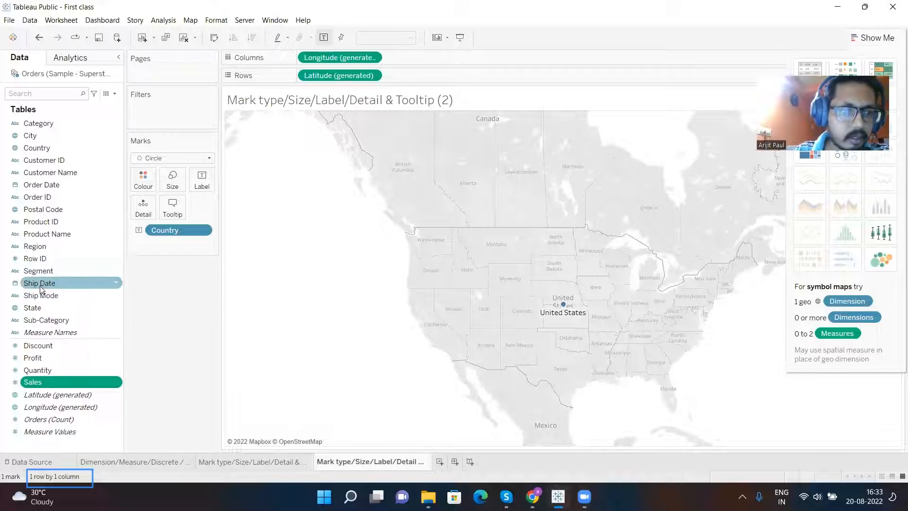
{"action": "left_click_drag", "start_coordinate": [45, 310], "coordinate": [427, 63]}
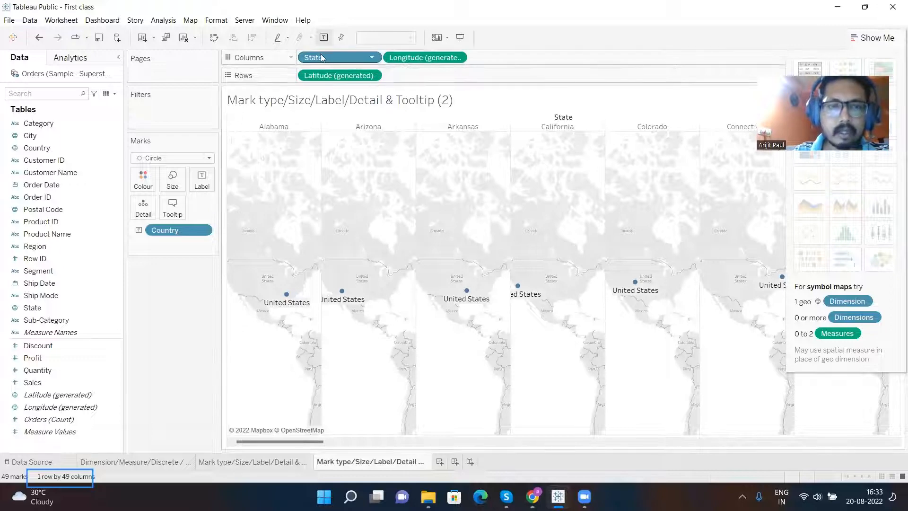
- Move State to Rows ahead of Latitude (generated), and return it to Columns
{"action": "left_click_drag", "start_coordinate": [325, 58], "coordinate": [419, 76]}
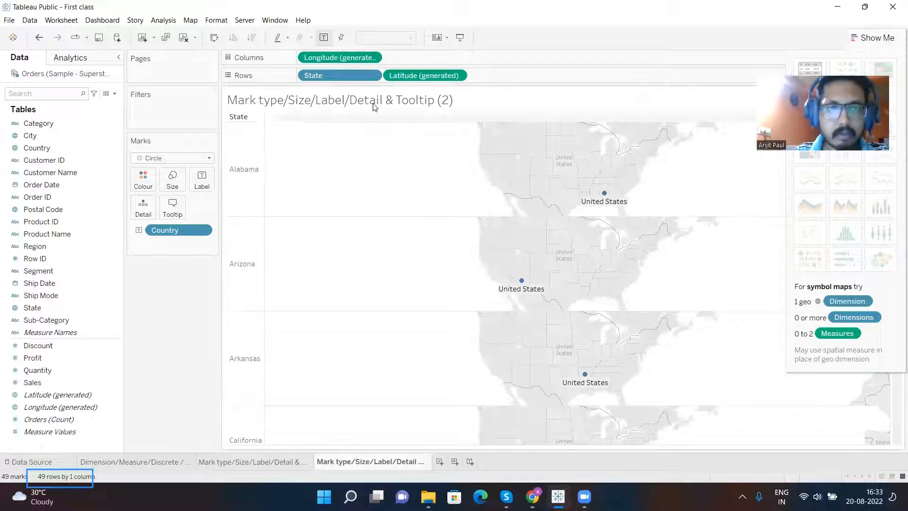
{"action": "left_click_drag", "start_coordinate": [323, 79], "coordinate": [419, 56]}
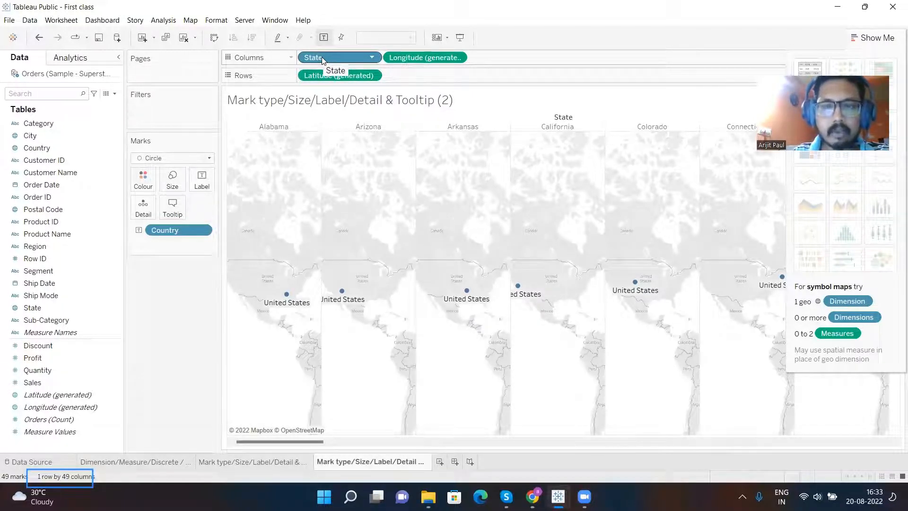
- Move State from Columns to Detail on the Marks card so the map shows as a single view
{"action": "left_click_drag", "start_coordinate": [323, 59], "coordinate": [146, 208]}
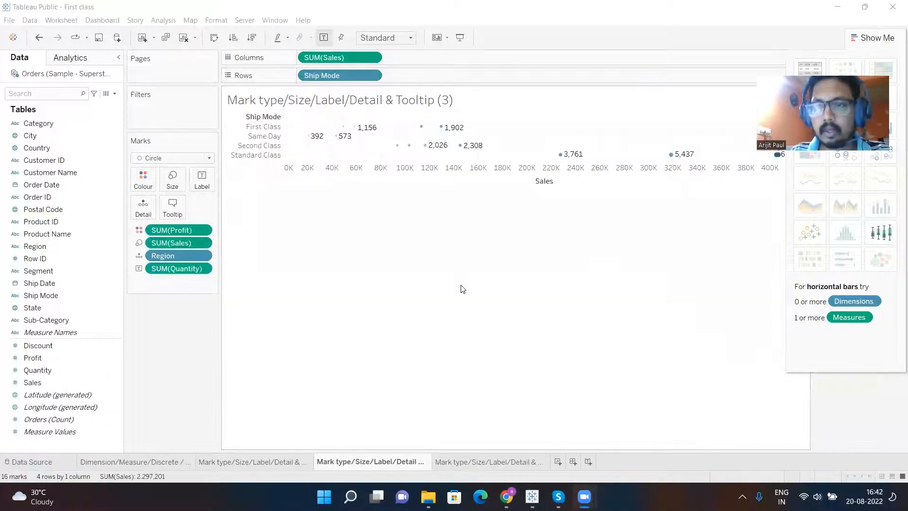
- Write the text annotation "Arrange| Rows vertical & Columns horizontal" below the Ship Mode sales chart
{"action": "double_click", "coordinate": [370, 461]}
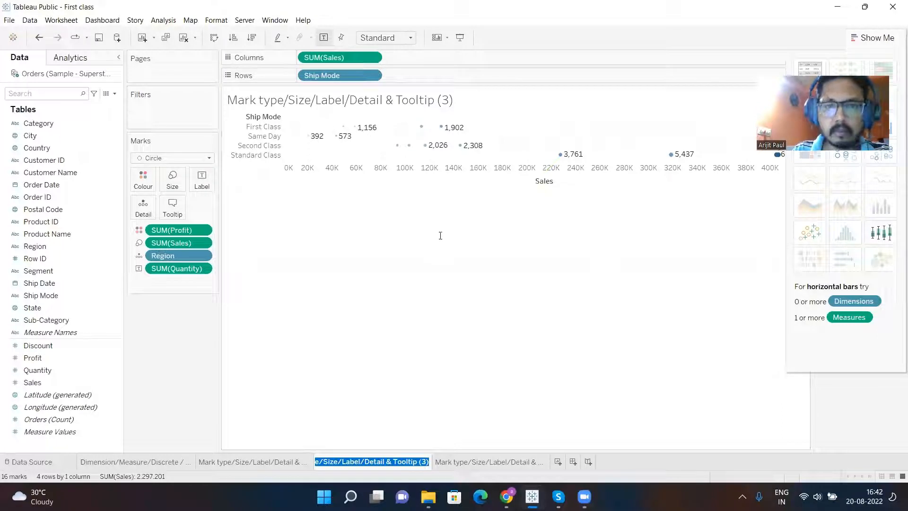
{"action": "double_click", "coordinate": [575, 253]}
{"action": "type", "text": "Arrange"}
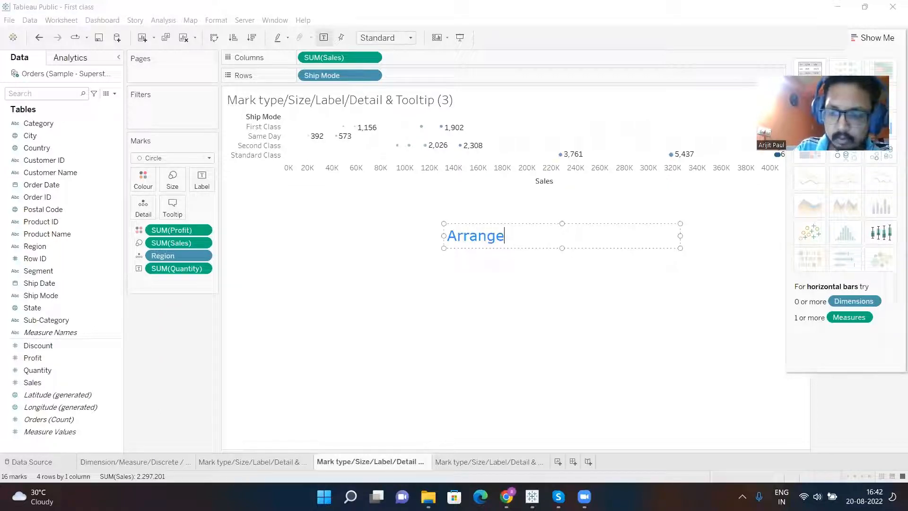
{"action": "type", "text": "| Ro"}
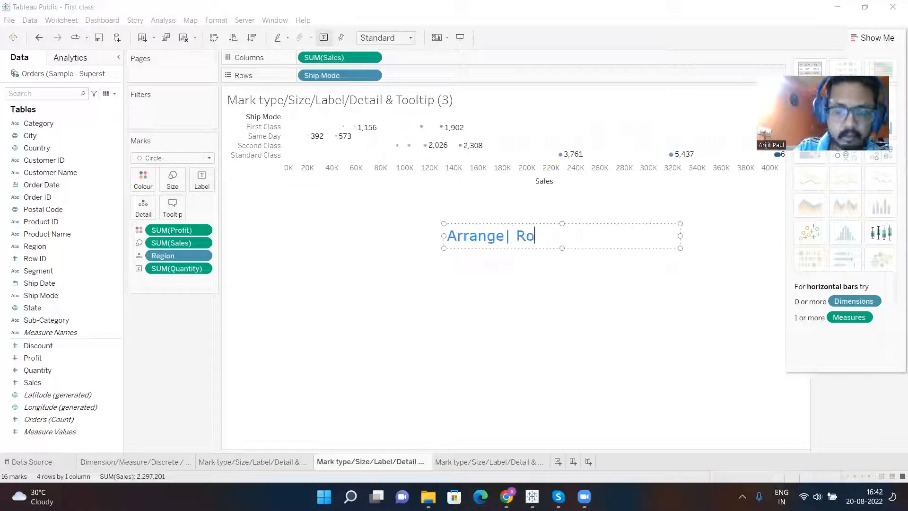
{"action": "type", "text": "ws ver"}
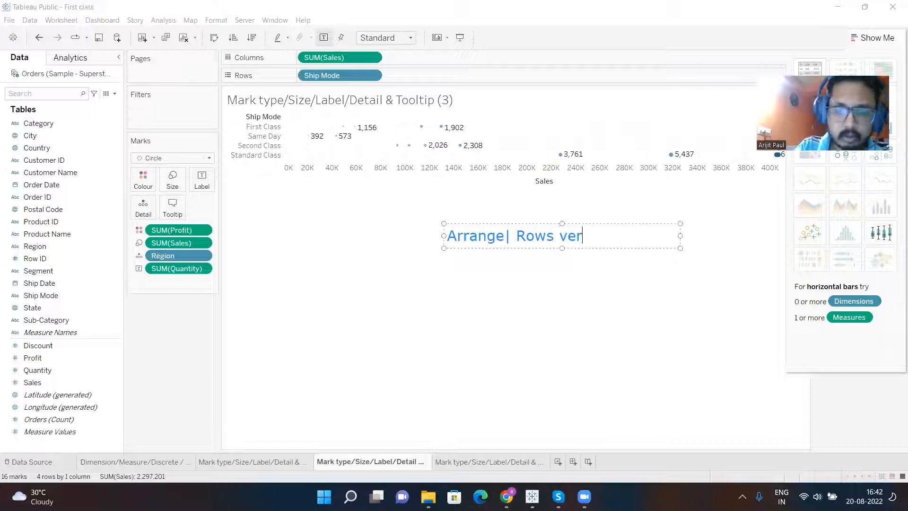
{"action": "type", "text": "tical & Colu"}
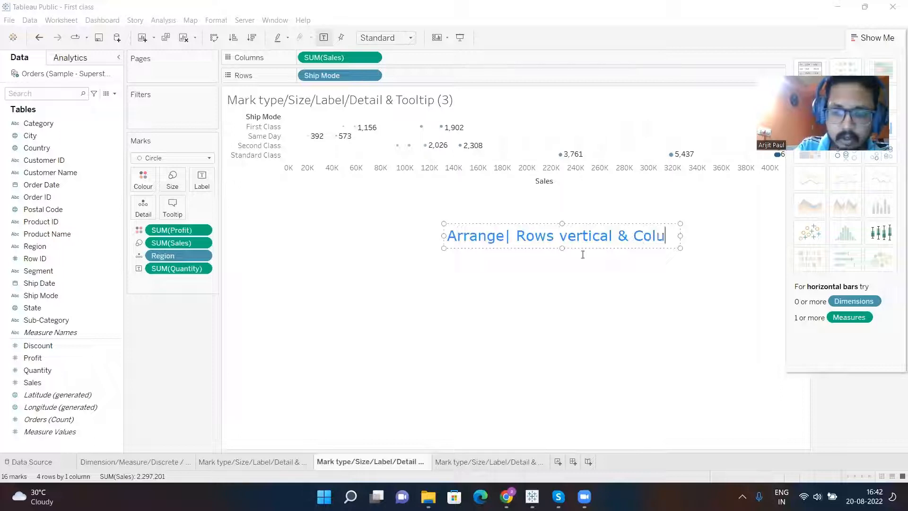
{"action": "type", "text": "mns hor"}
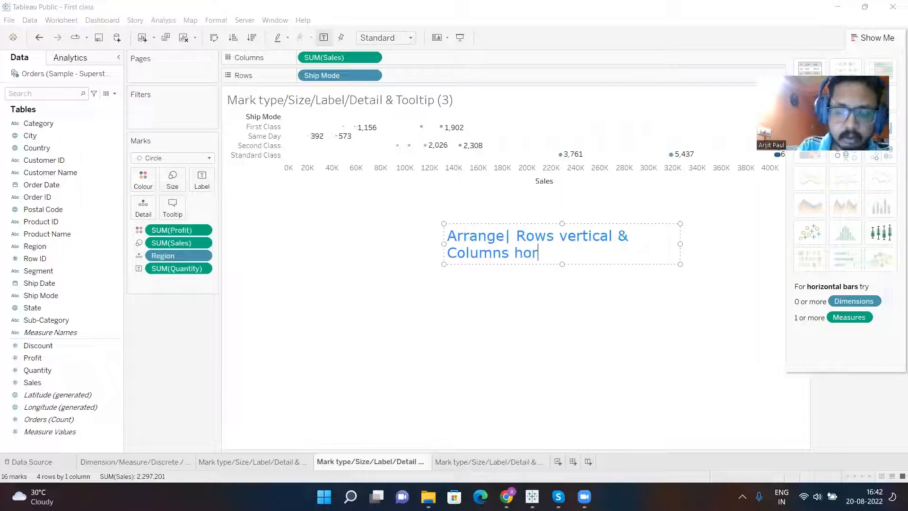
{"action": "type", "text": "izontal"}
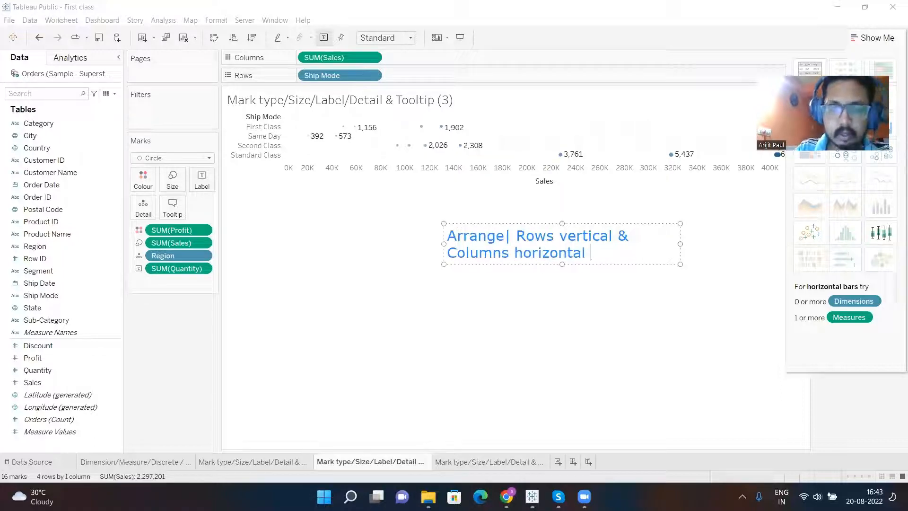
- Copy the annotation text and rename the Ship Mode sales worksheet "Arrange| Rows vertical & Columns horizontal"
{"action": "key", "text": "ctrl+a"}
{"action": "key", "text": "ctrl+c"}
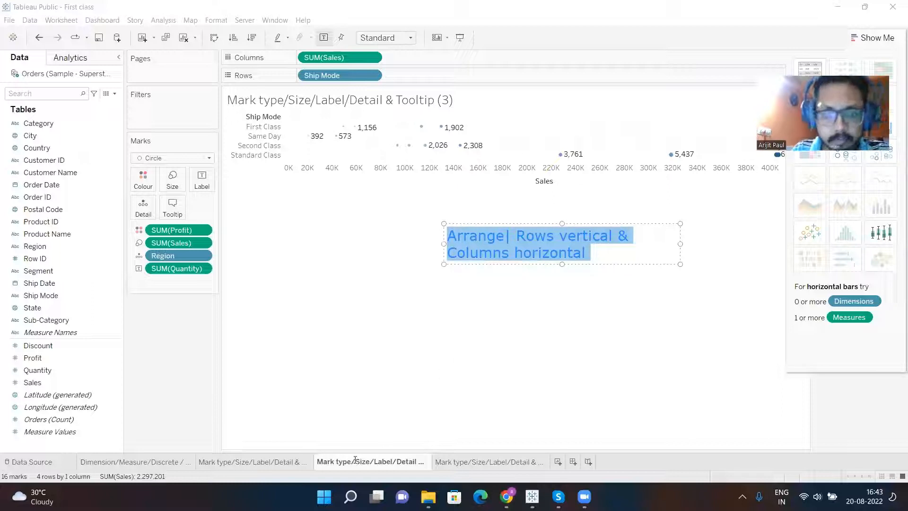
{"action": "left_click", "coordinate": [371, 462]}
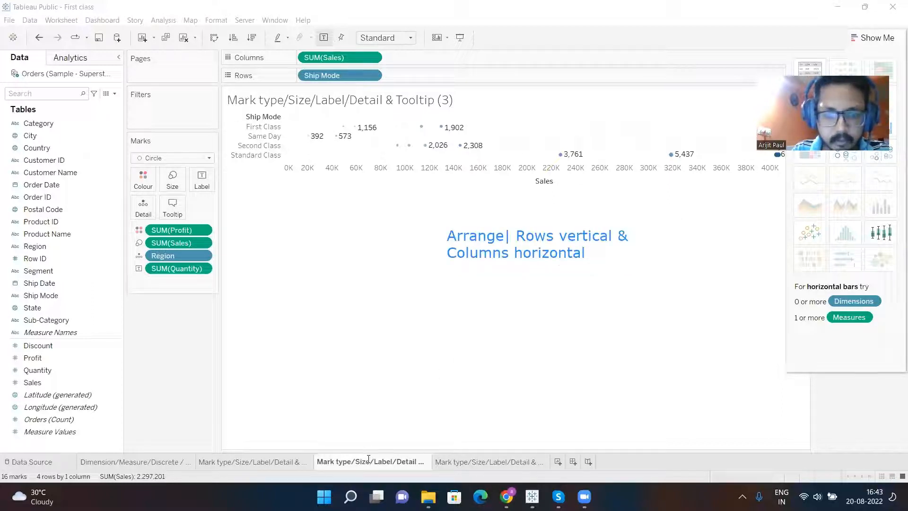
{"action": "left_click", "coordinate": [368, 459]}
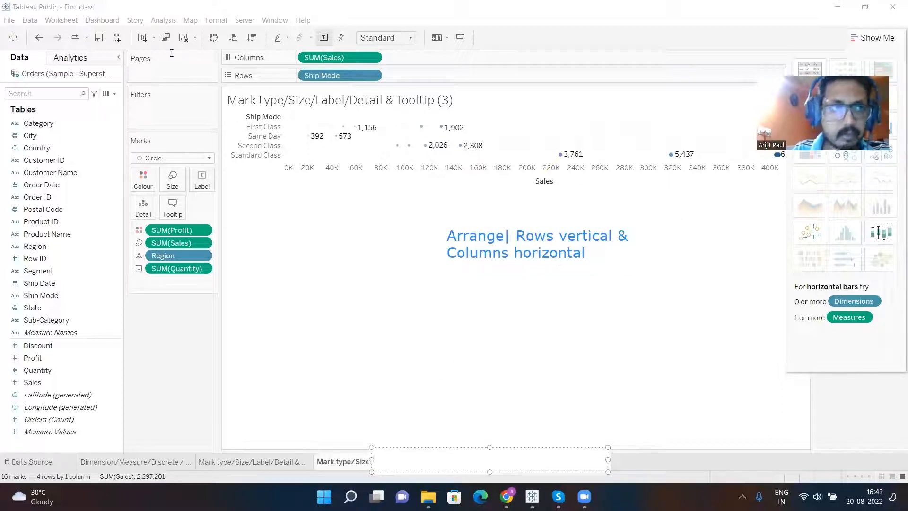
{"action": "double_click", "coordinate": [365, 462]}
{"action": "key", "text": "ctrl+v"}
{"action": "key", "text": "Return"}
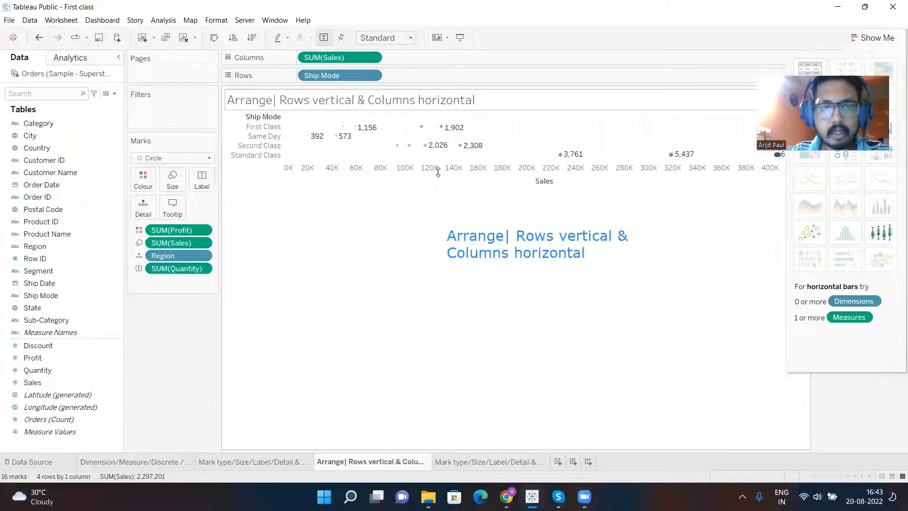
- Open the map worksheet and write the text annotation "Map Graph using Lat & Long" over the map
{"action": "left_click", "coordinate": [462, 462]}
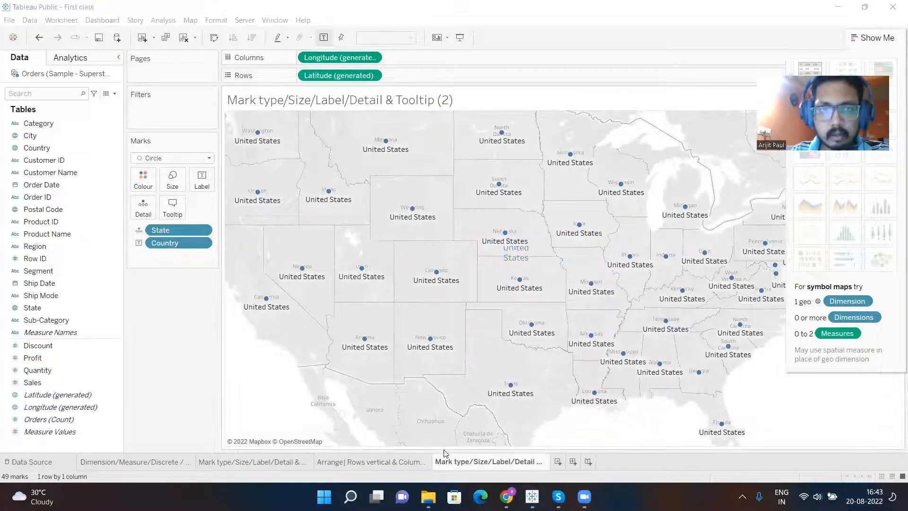
{"action": "left_click", "coordinate": [371, 157]}
{"action": "type", "text": "Map Gra"}
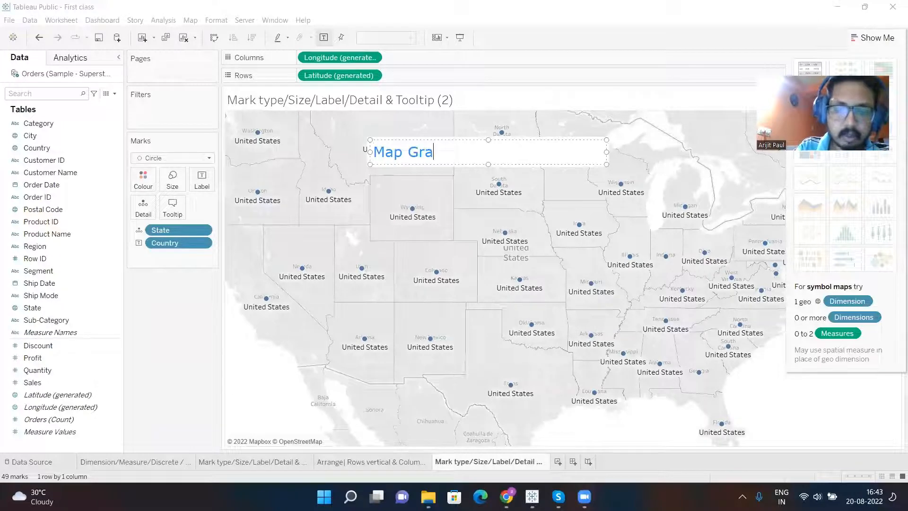
{"action": "type", "text": "ph using "}
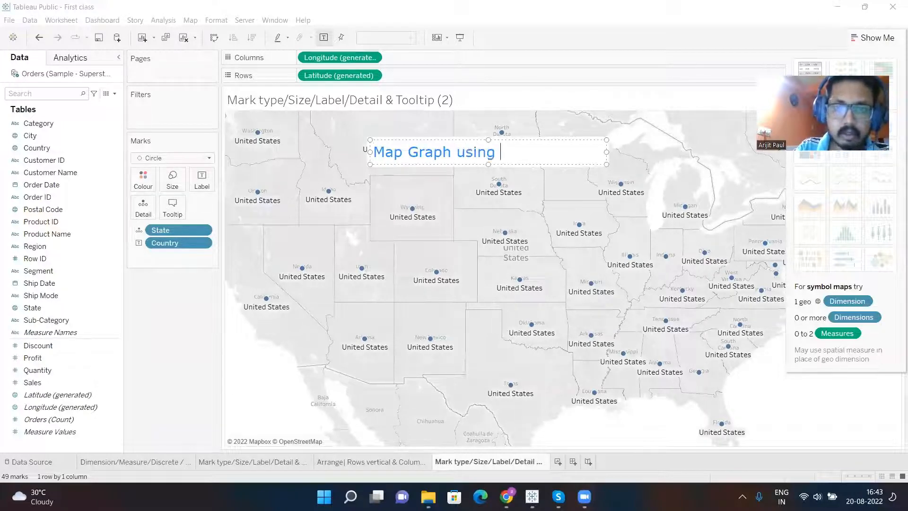
{"action": "type", "text": "Lat & "}
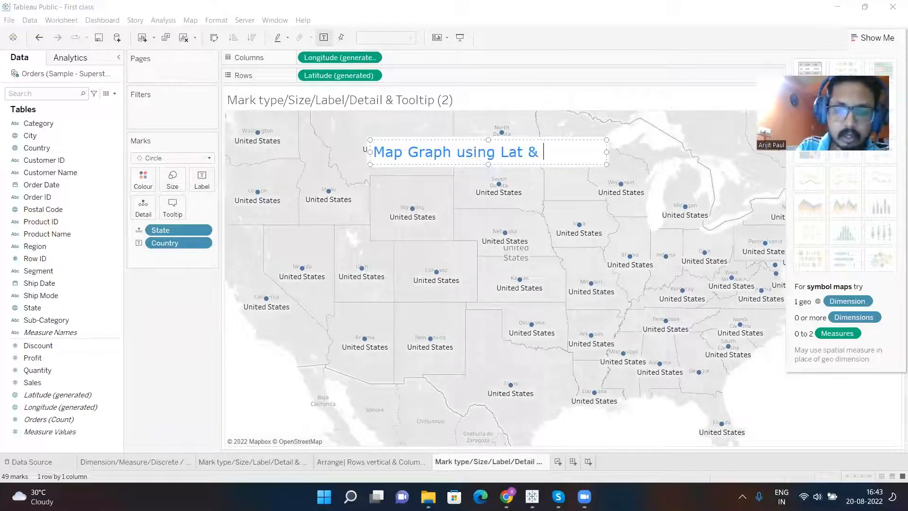
{"action": "type", "text": "Long"}
- Copy the annotation text and rename the map worksheet "Map Graph using Lat & Long"
{"action": "key", "text": "ctrl+a"}
{"action": "key", "text": "ctrl+c"}
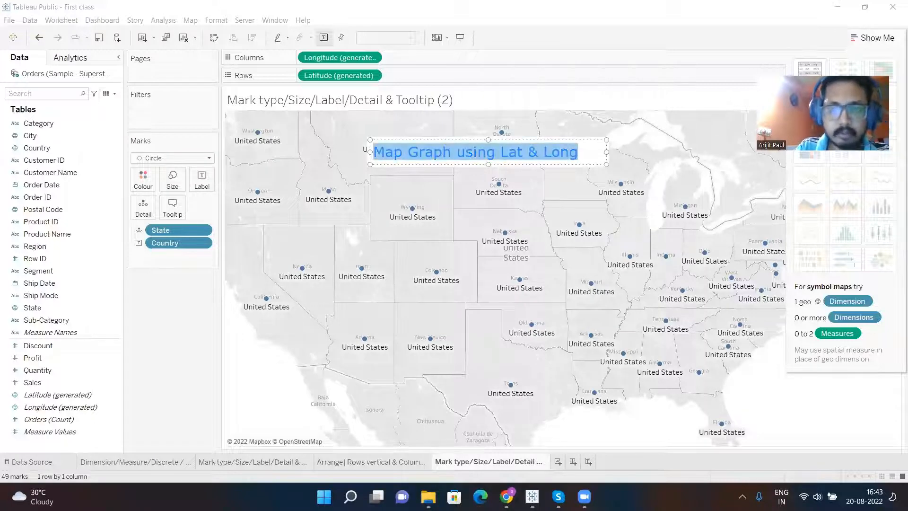
{"action": "left_click", "coordinate": [462, 462]}
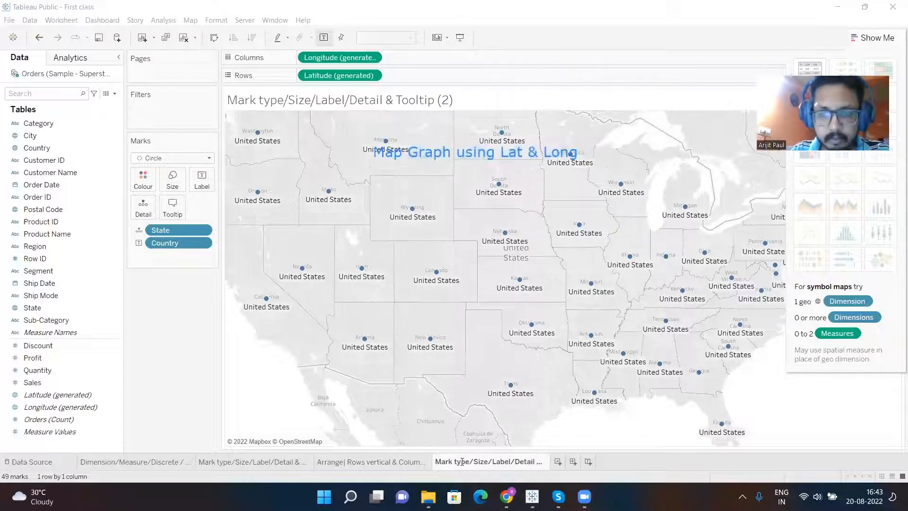
{"action": "left_click", "coordinate": [494, 461]}
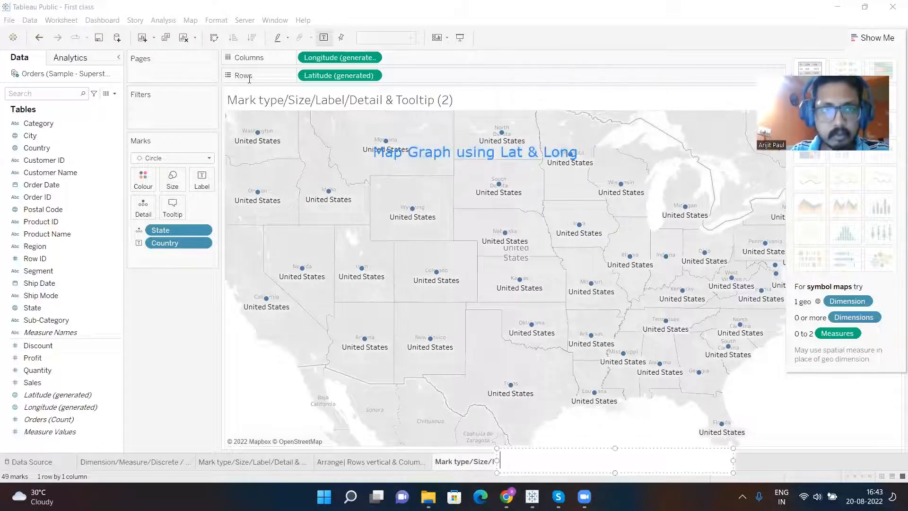
{"action": "double_click", "coordinate": [487, 462]}
{"action": "key", "text": "ctrl+v"}
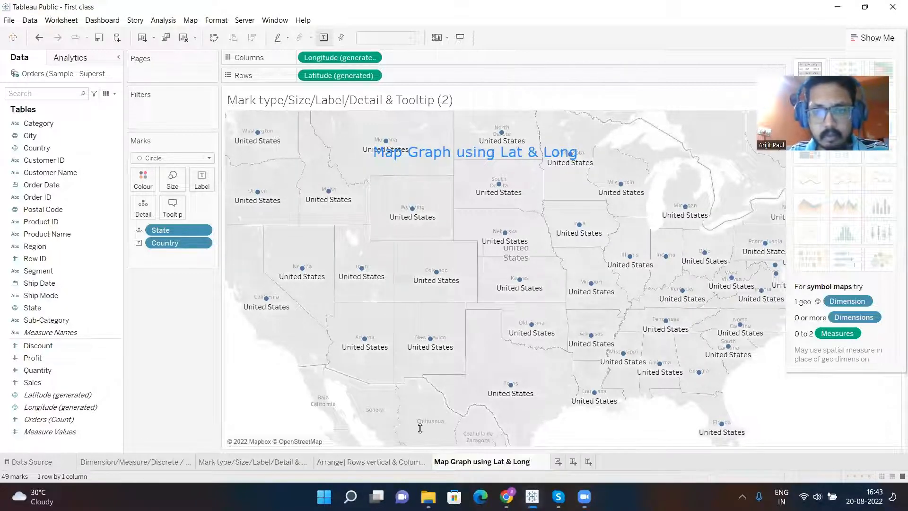
{"action": "left_click", "coordinate": [436, 272]}
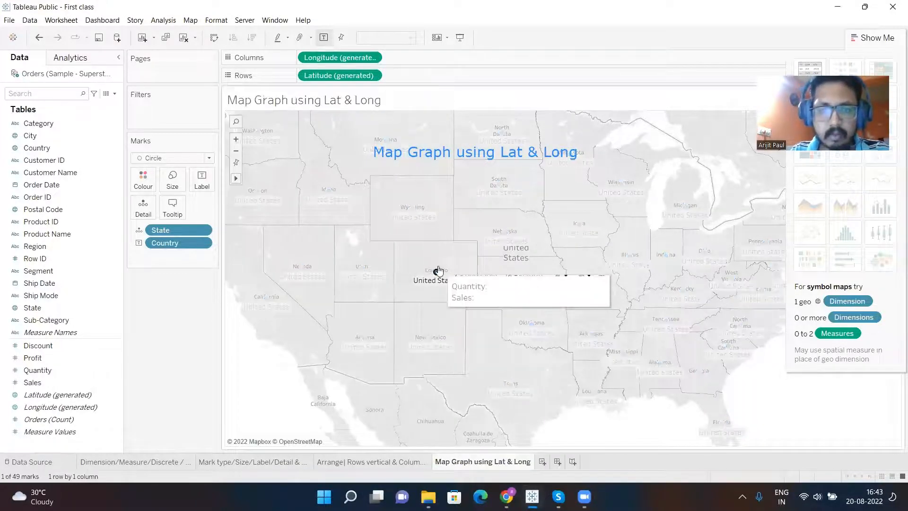
{"action": "left_click", "coordinate": [464, 163]}
{"action": "left_click", "coordinate": [366, 145]}
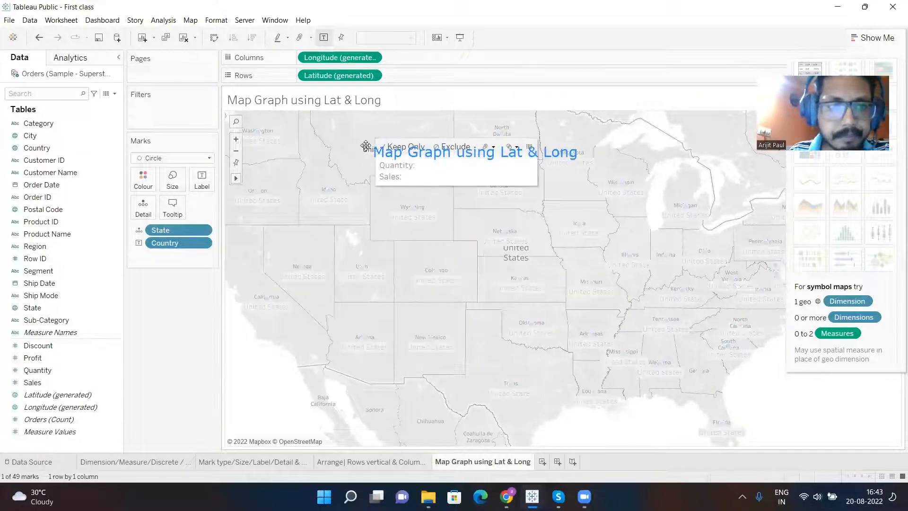
{"action": "left_click", "coordinate": [304, 134]}
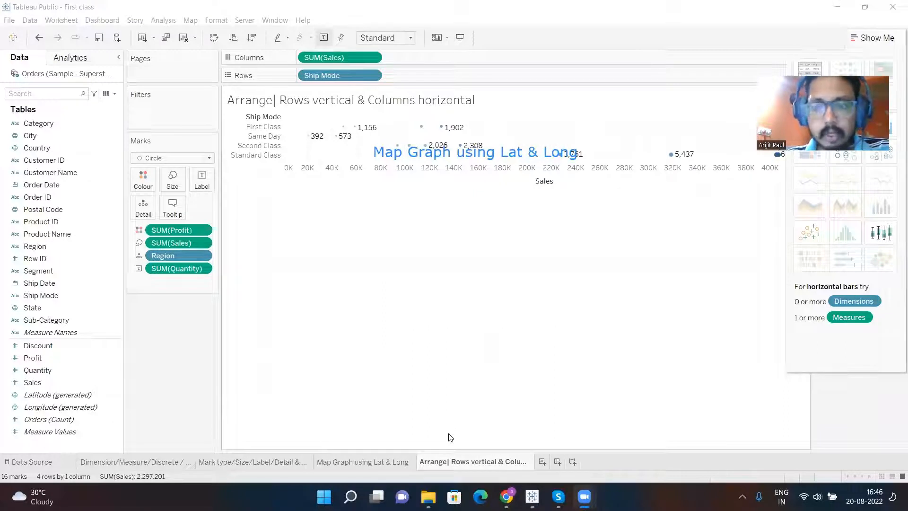
- Duplicate the "Arrange| Rows vertical & Columns horizontal" worksheet
{"action": "right_click", "coordinate": [475, 462]}
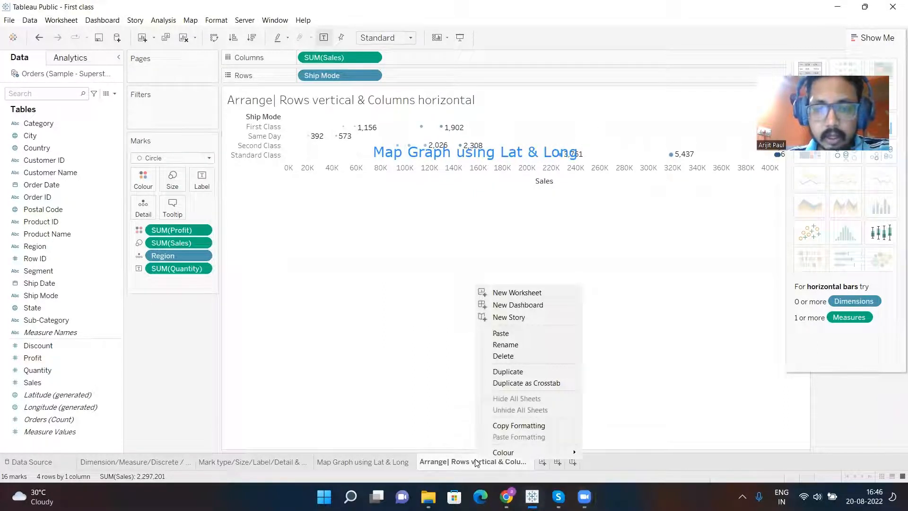
{"action": "left_click", "coordinate": [521, 376]}
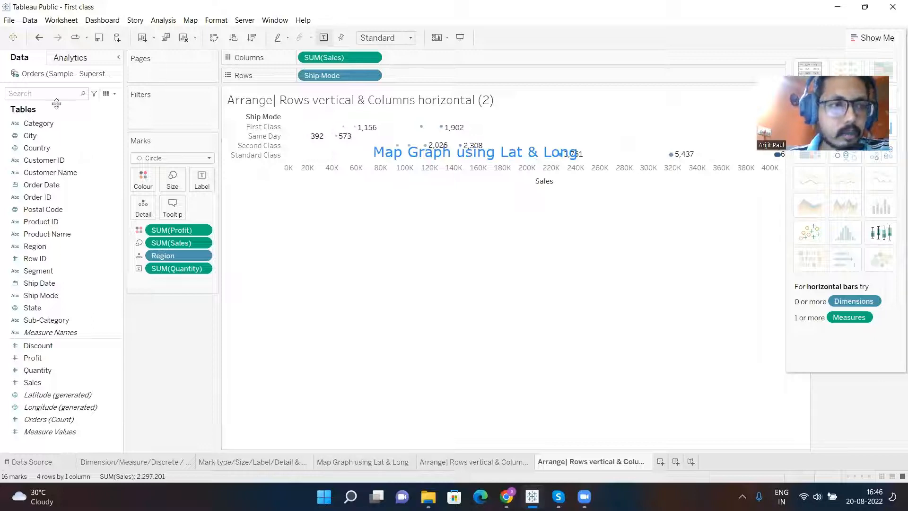
- Draw an annotation rectangle around the Category field's data type icon and label it "String"
{"action": "left_click", "coordinate": [26, 123]}
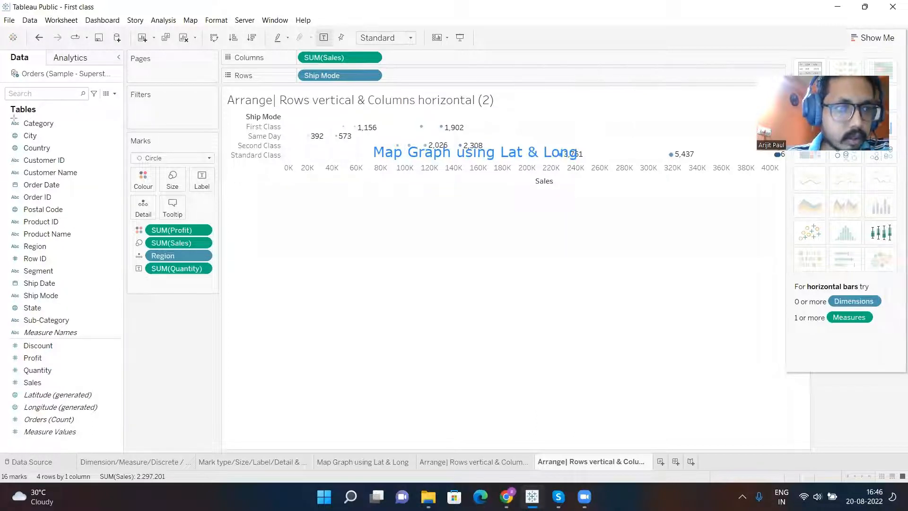
{"action": "left_click_drag", "start_coordinate": [7, 117], "coordinate": [22, 129]}
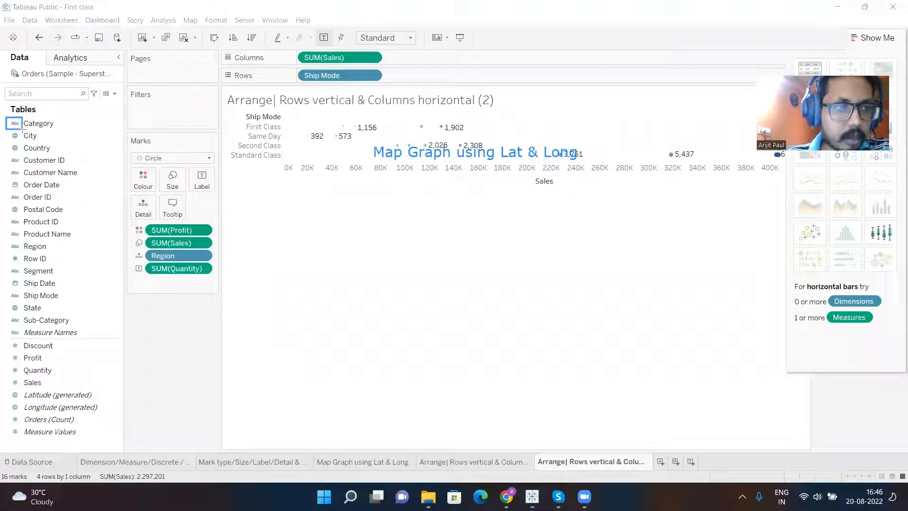
{"action": "left_click", "coordinate": [74, 117]}
{"action": "type", "text": "String"}
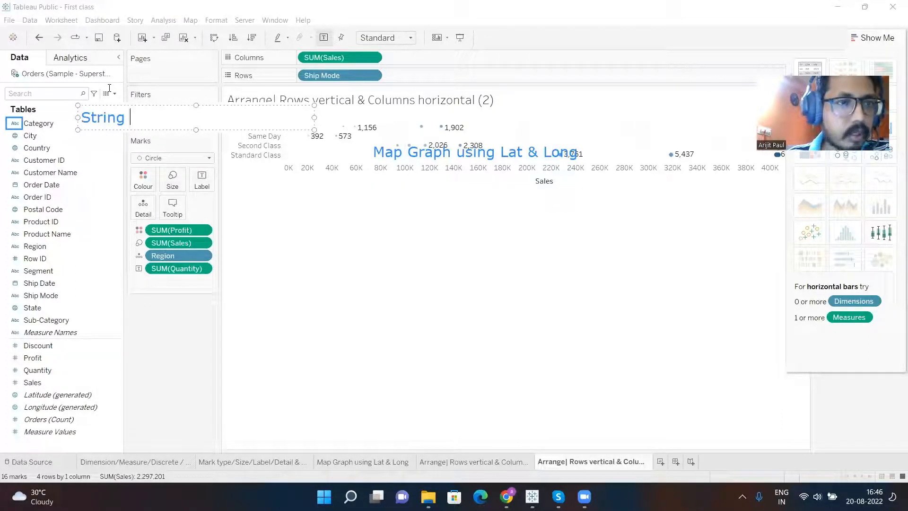
{"action": "left_click", "coordinate": [65, 153]}
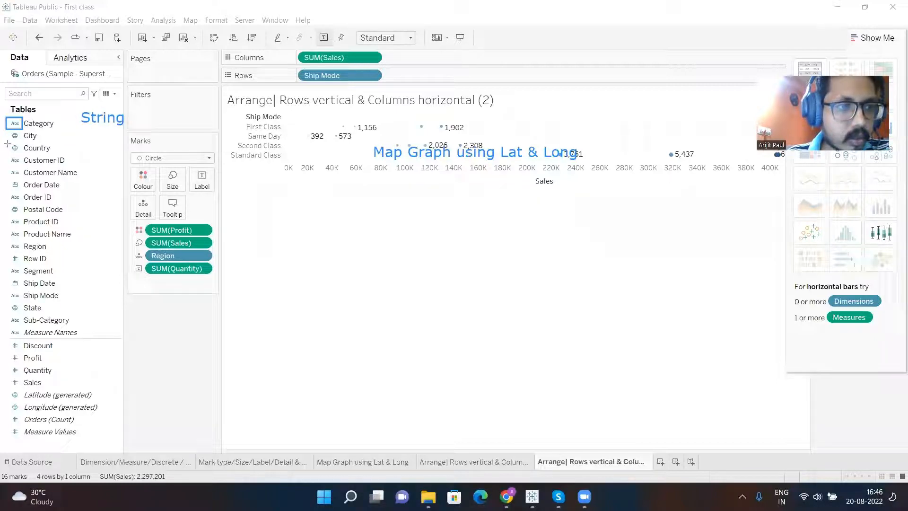
- Draw an annotation rectangle around the Country field's data type icon and label it "Geospatial"
{"action": "left_click_drag", "start_coordinate": [6, 143], "coordinate": [23, 152]}
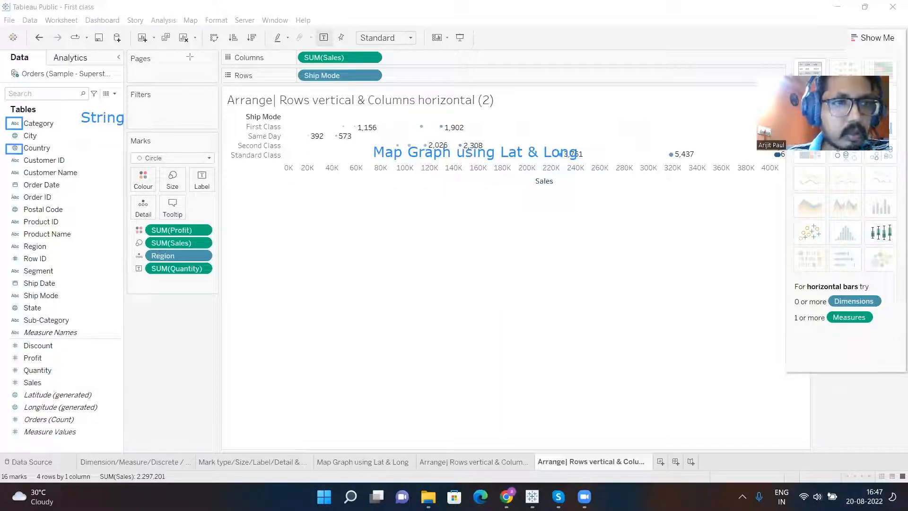
{"action": "left_click", "coordinate": [88, 147]}
{"action": "type", "text": "Ge"}
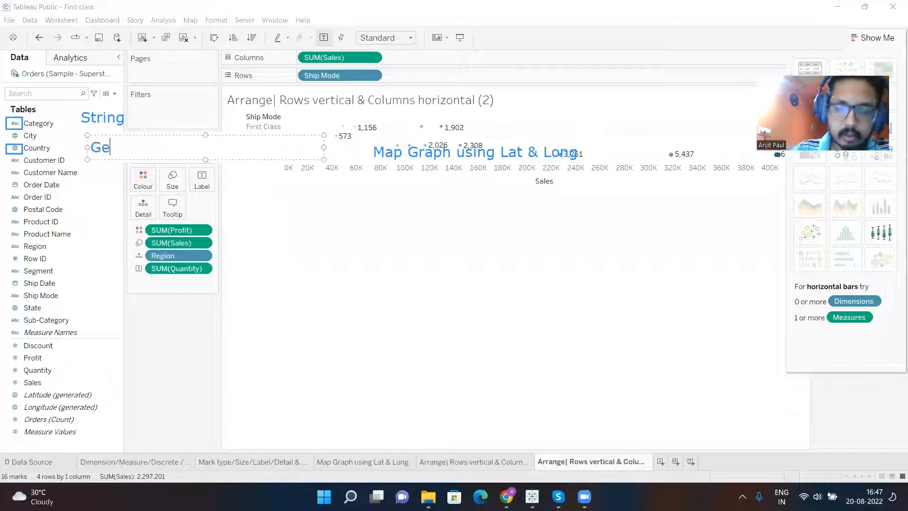
{"action": "type", "text": "osp"}
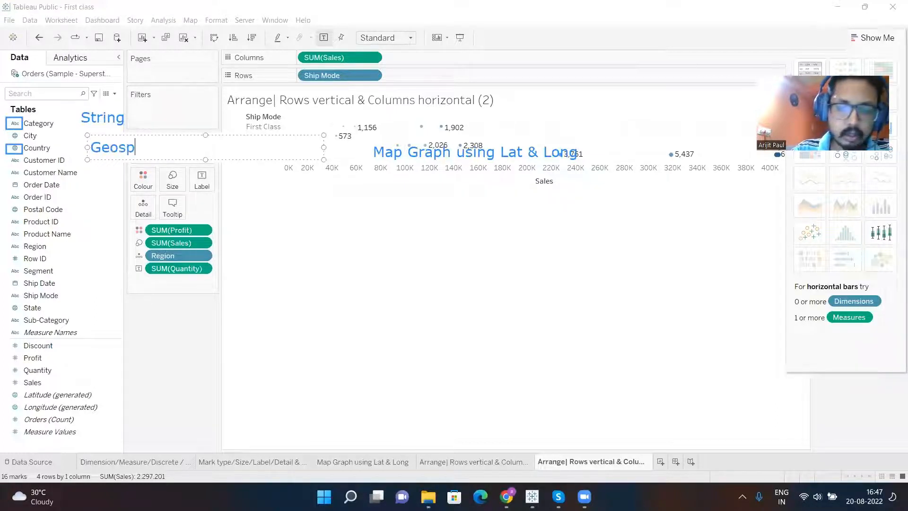
{"action": "type", "text": "atial"}
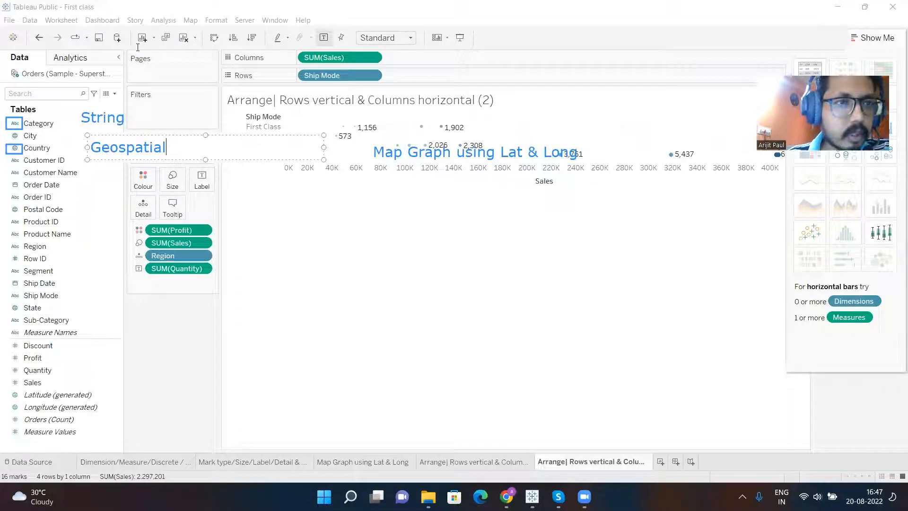
{"action": "left_click", "coordinate": [160, 61]}
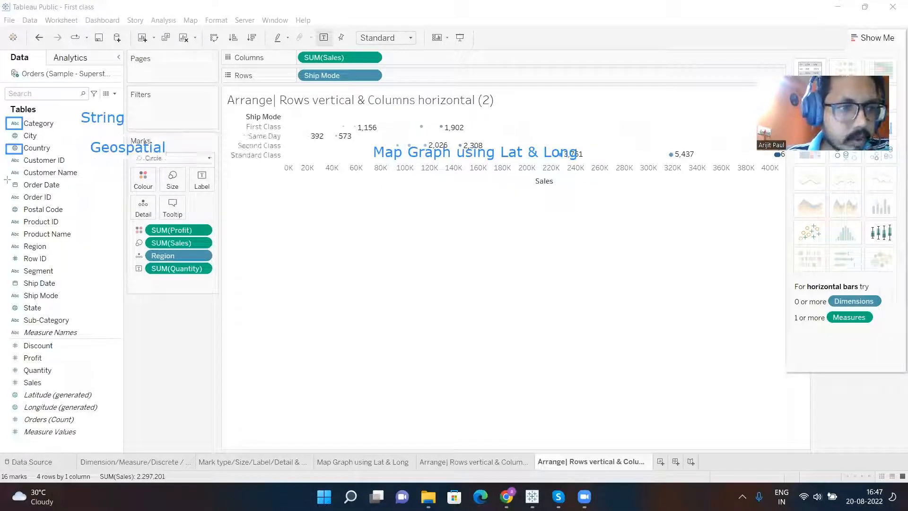
- Draw an annotation rectangle around the Order Date field's data type icon and label it "Date"
{"action": "left_click_drag", "start_coordinate": [6, 179], "coordinate": [25, 191]}
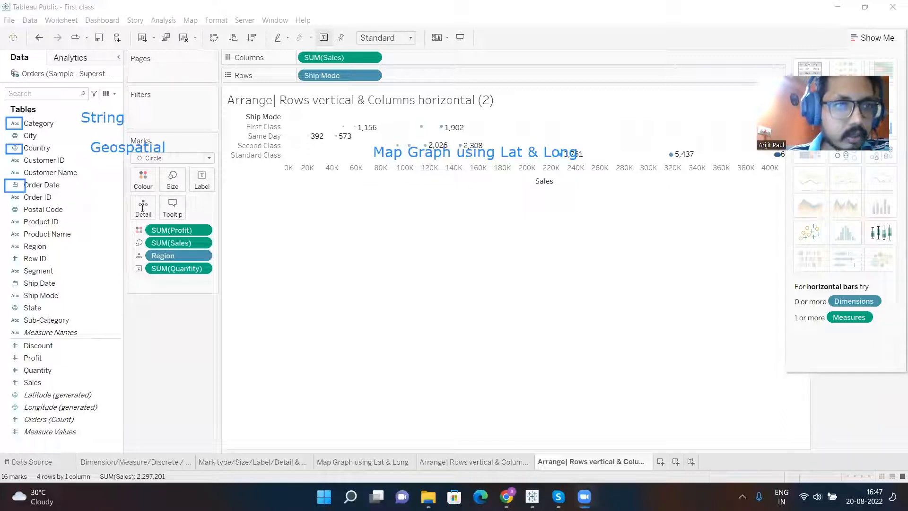
{"action": "left_click", "coordinate": [241, 202]}
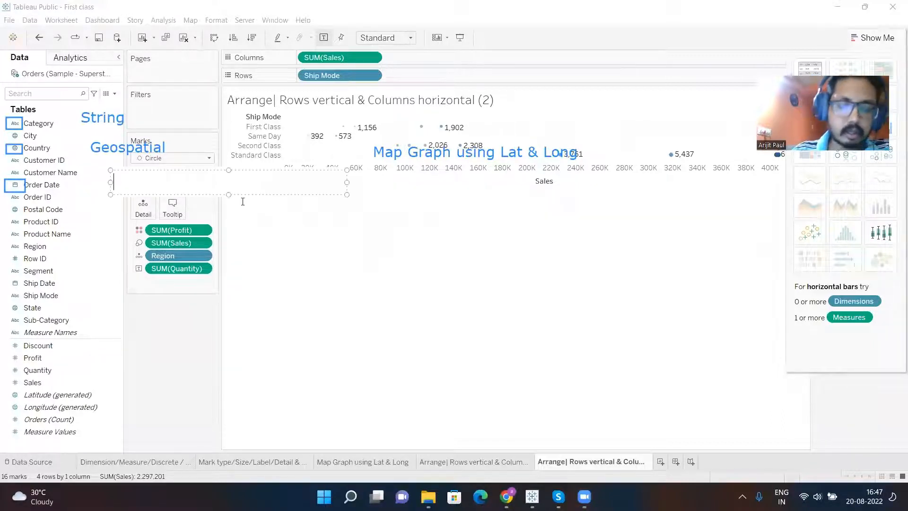
{"action": "type", "text": "Date"}
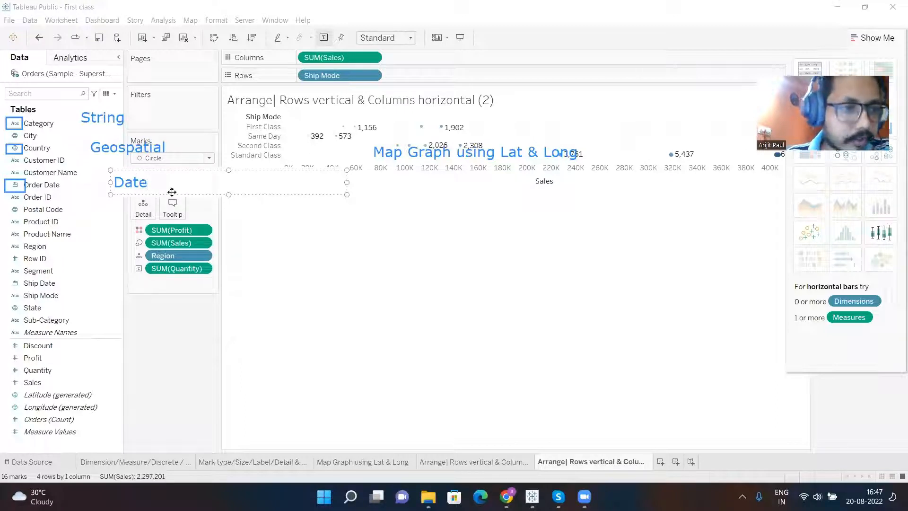
{"action": "left_click", "coordinate": [166, 47]}
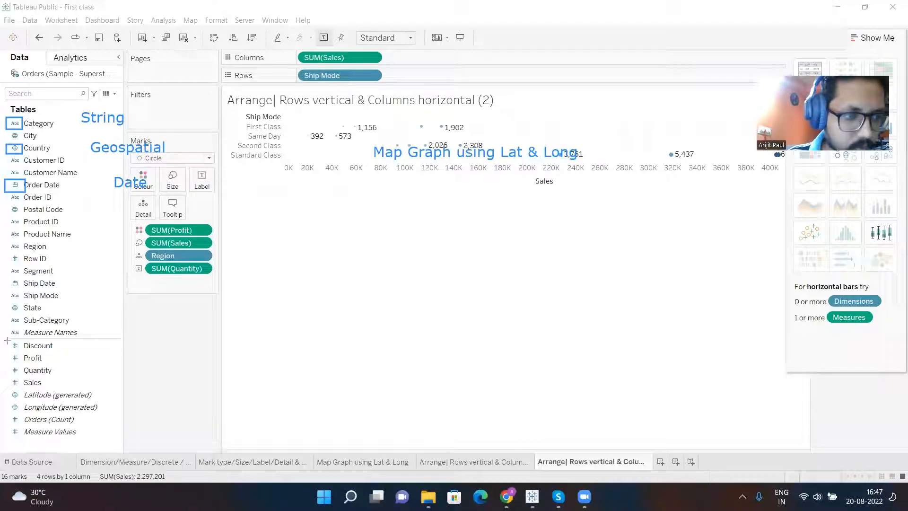
- Draw an annotation rectangle around the Discount field's data type icon, plus two overlapping rectangles beside it, and add the label "Numeric"
{"action": "left_click_drag", "start_coordinate": [7, 339], "coordinate": [21, 353]}
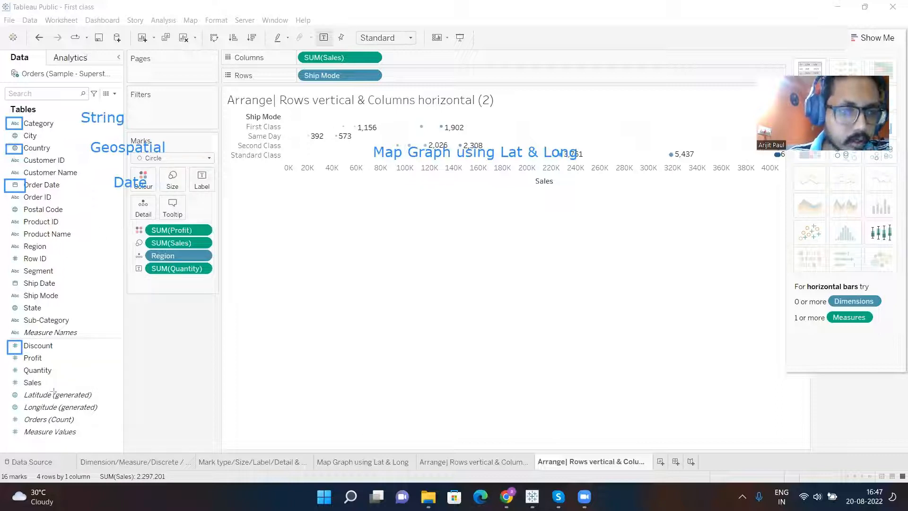
{"action": "left_click_drag", "start_coordinate": [89, 344], "coordinate": [188, 362]}
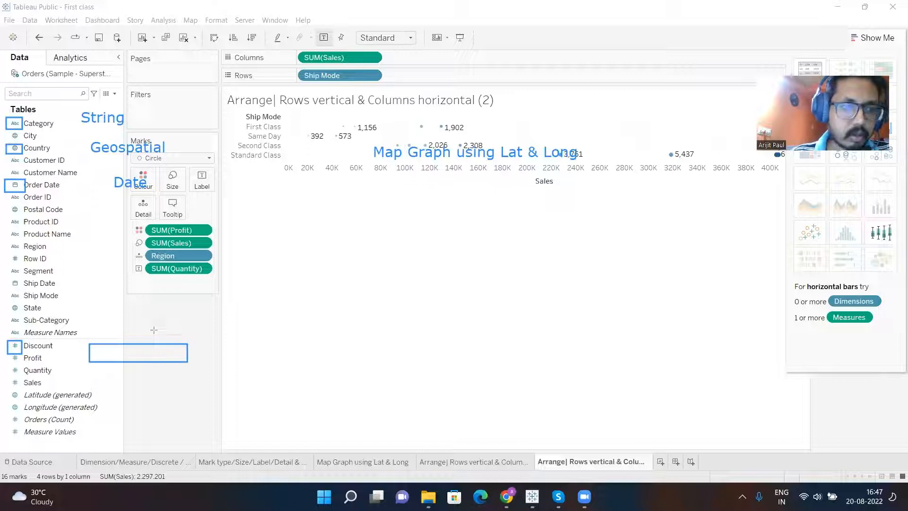
{"action": "left_click_drag", "start_coordinate": [135, 322], "coordinate": [242, 354]}
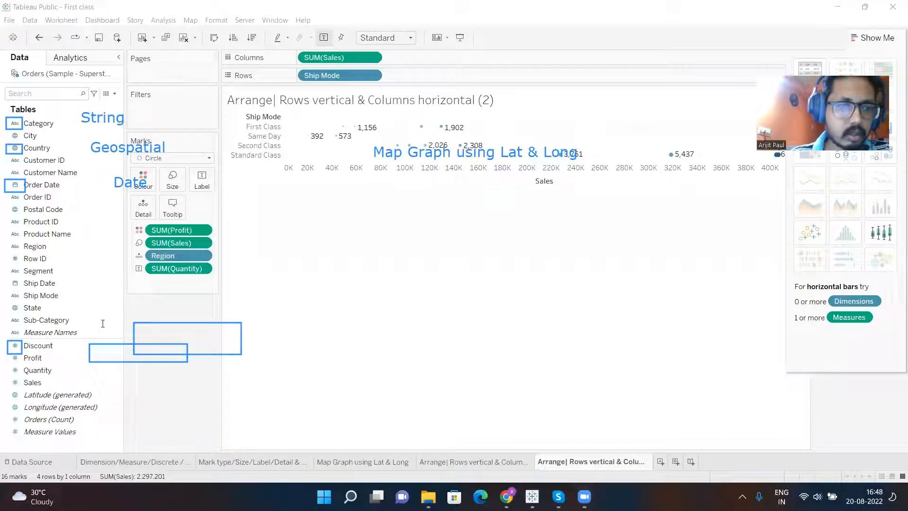
{"action": "left_click", "coordinate": [105, 356]}
{"action": "type", "text": "N"}
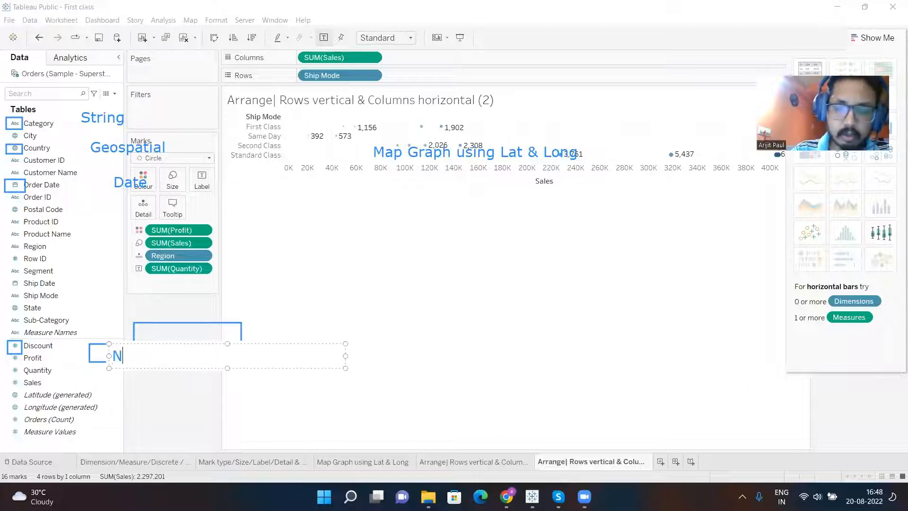
{"action": "type", "text": "umeric"}
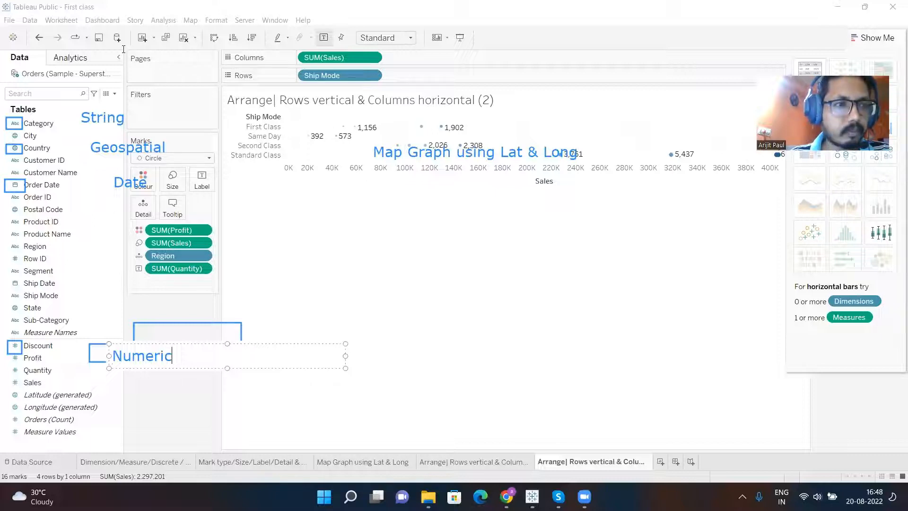
{"action": "left_click", "coordinate": [246, 197]}
- Sketch a date-time icon as a rectangle with a small ellipse inside on the empty chart area and label it "Date & Time"
{"action": "left_click_drag", "start_coordinate": [263, 219], "coordinate": [375, 264]}
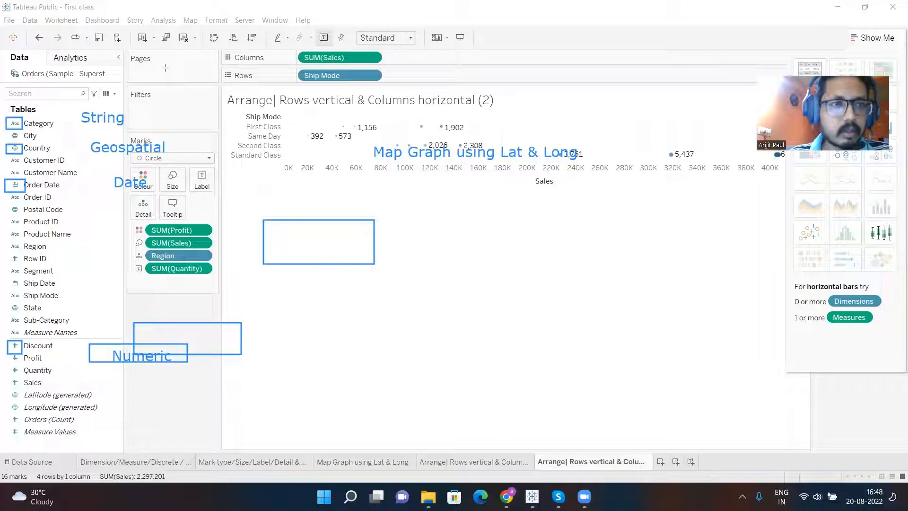
{"action": "mouse_move", "coordinate": [355, 229]}
{"action": "left_mouse_down"}
{"action": "mouse_move", "coordinate": [349, 242]}
{"action": "mouse_move", "coordinate": [370, 261]}
{"action": "left_mouse_up"}
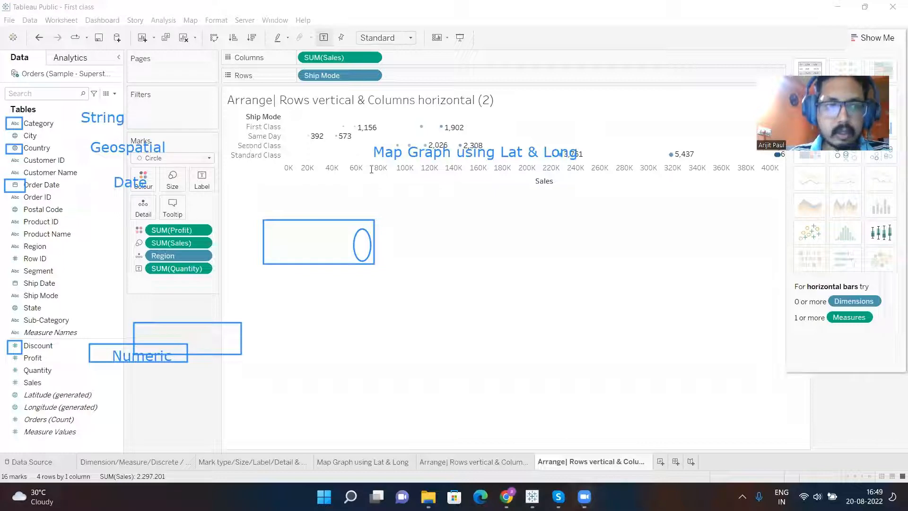
{"action": "left_click", "coordinate": [406, 230]}
{"action": "type", "text": "Date & Time"}
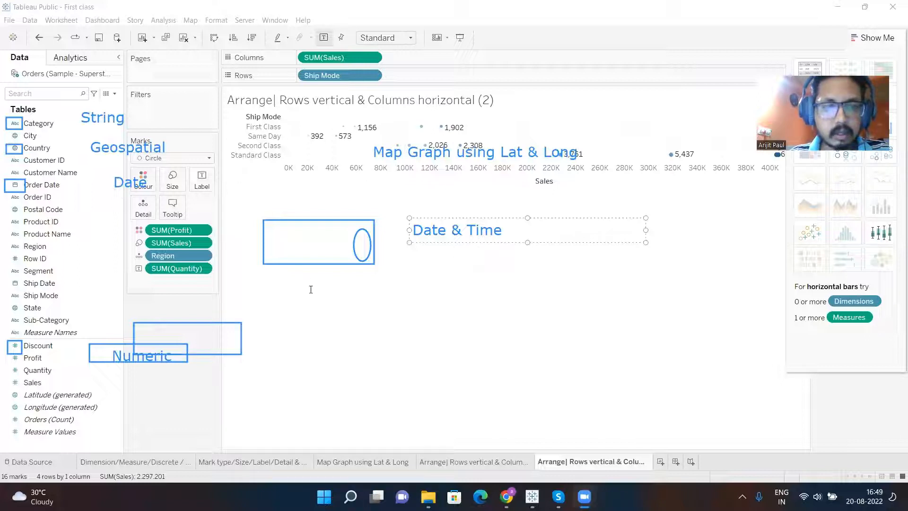
- Add a "T/F" text annotation below the date-time sketch and a "Boolean" label beside it
{"action": "left_click", "coordinate": [349, 307]}
{"action": "type", "text": "T/F"}
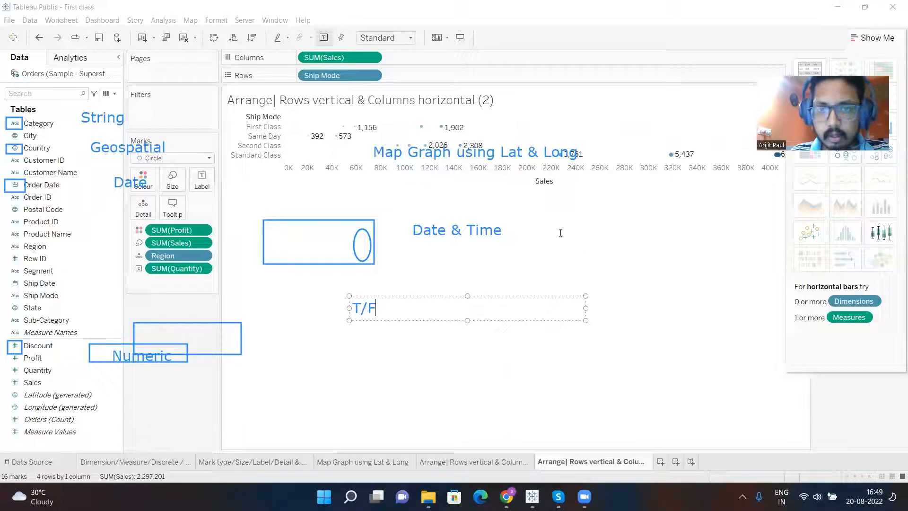
{"action": "left_click", "coordinate": [692, 305]}
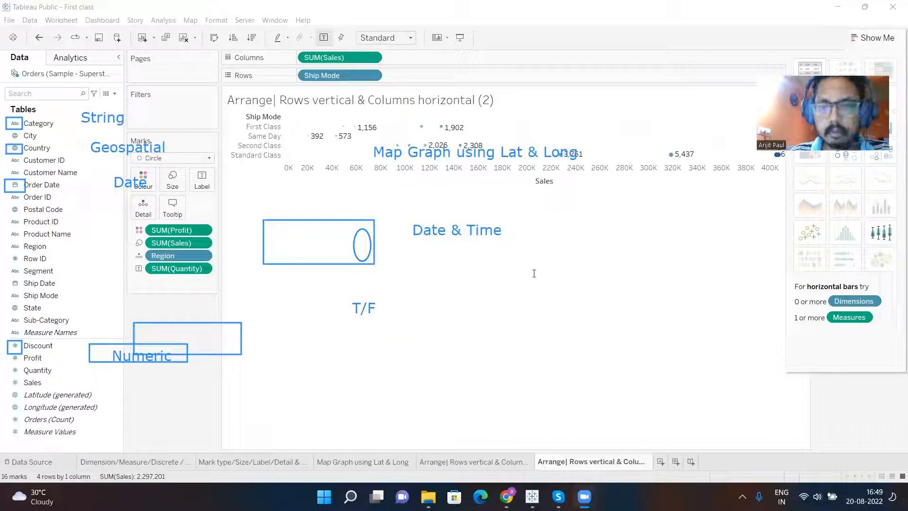
{"action": "left_click", "coordinate": [510, 268]}
{"action": "type", "text": "Boolean"}
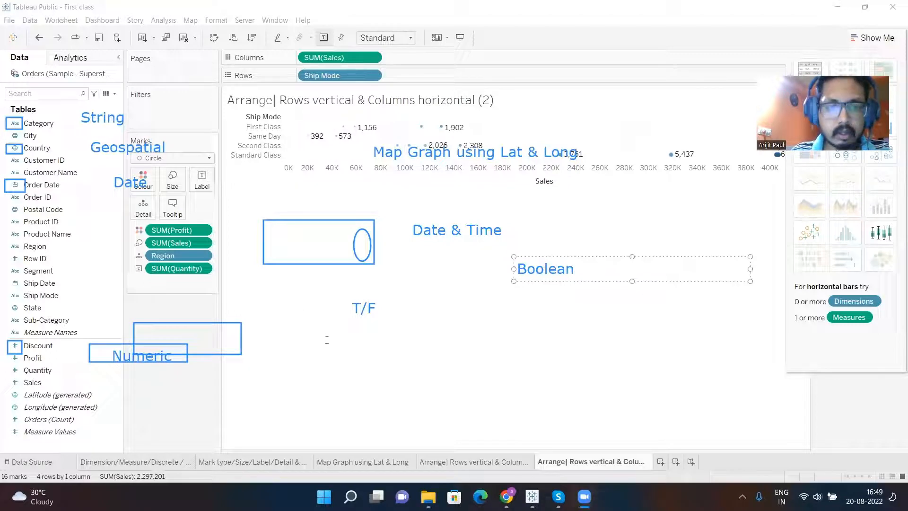
{"action": "left_click", "coordinate": [337, 354]}
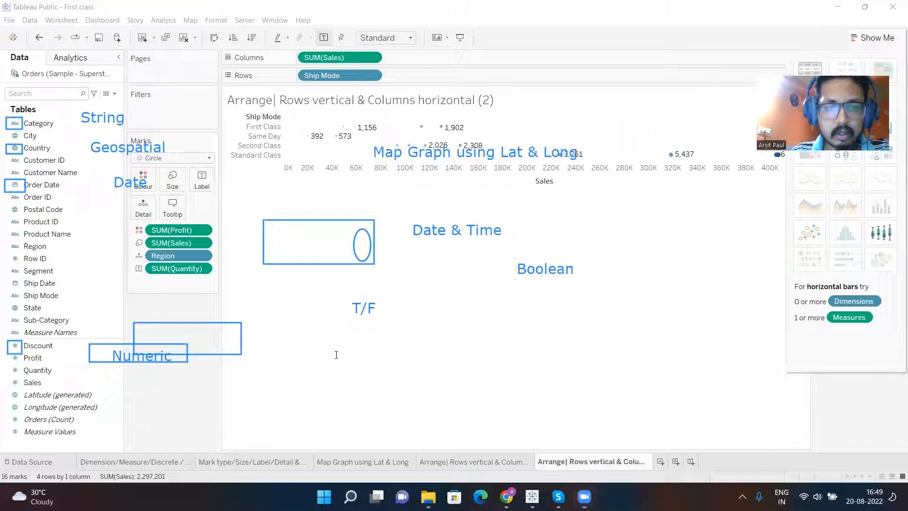
- Start a text annotation below "T/F" with the heading "In Tableau we have 6 different data type :"
{"action": "left_click", "coordinate": [321, 327]}
{"action": "type", "text": "In Tab"}
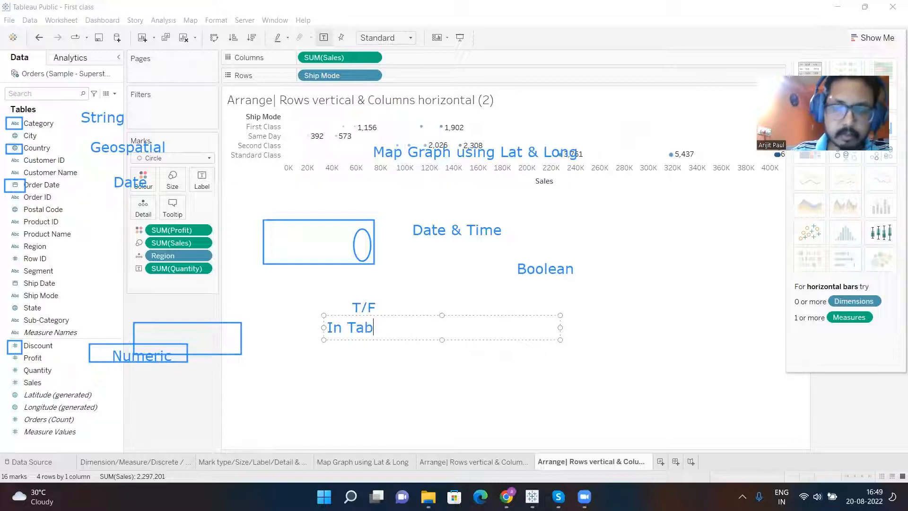
{"action": "type", "text": "leau we "}
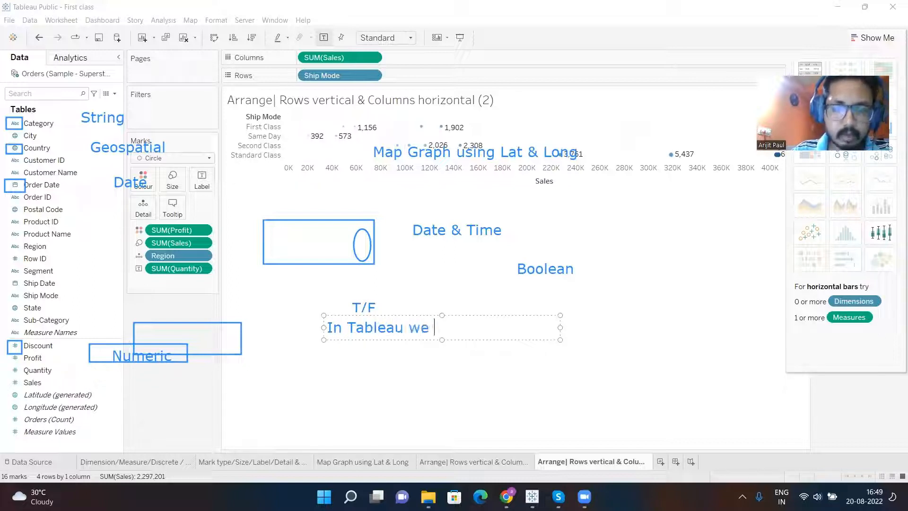
{"action": "type", "text": "have 6 diff"}
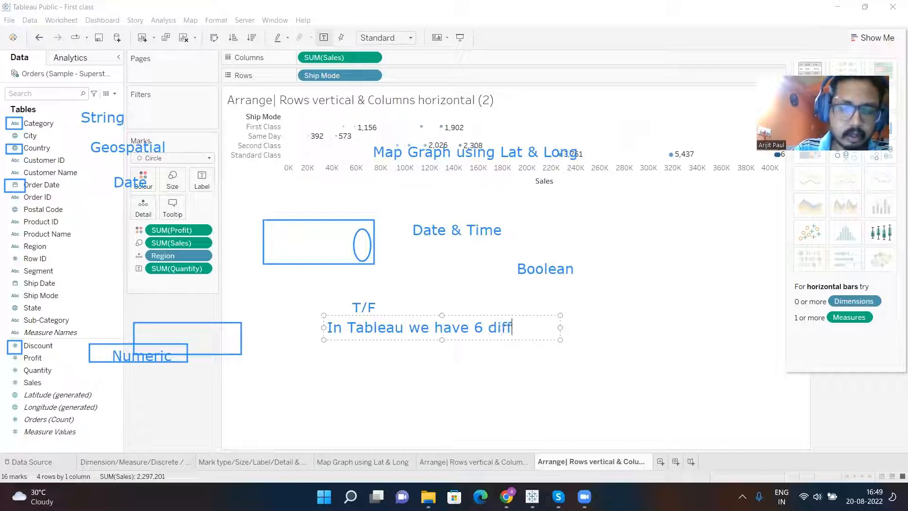
{"action": "type", "text": "eren"}
{"action": "key", "text": "BackSpace"}
{"action": "type", "text": "nt data type :"}
{"action": "key", "text": "Return"}
- List "1. String" and "2. Geospatial" under the data type heading
{"action": "type", "text": "1. String"}
{"action": "key", "text": "Return"}
{"action": "type", "text": "2. "}
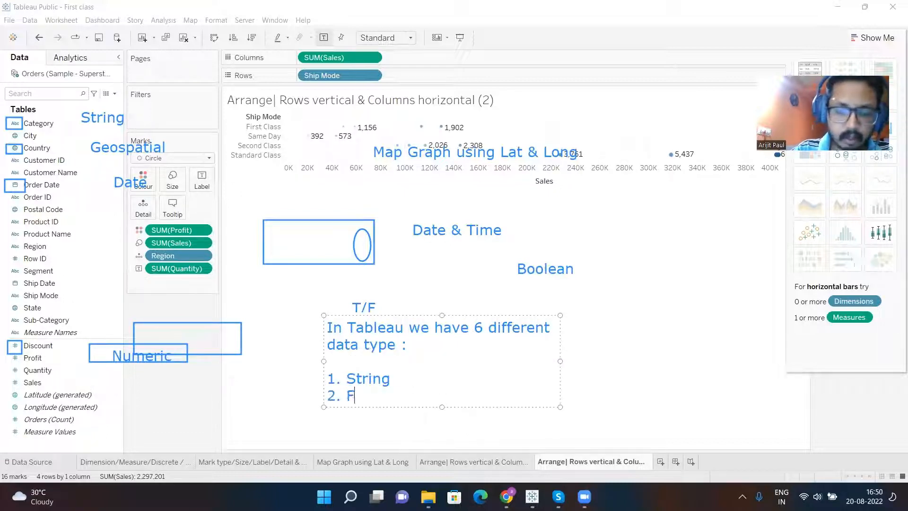
{"action": "type", "text": "Geospatial"}
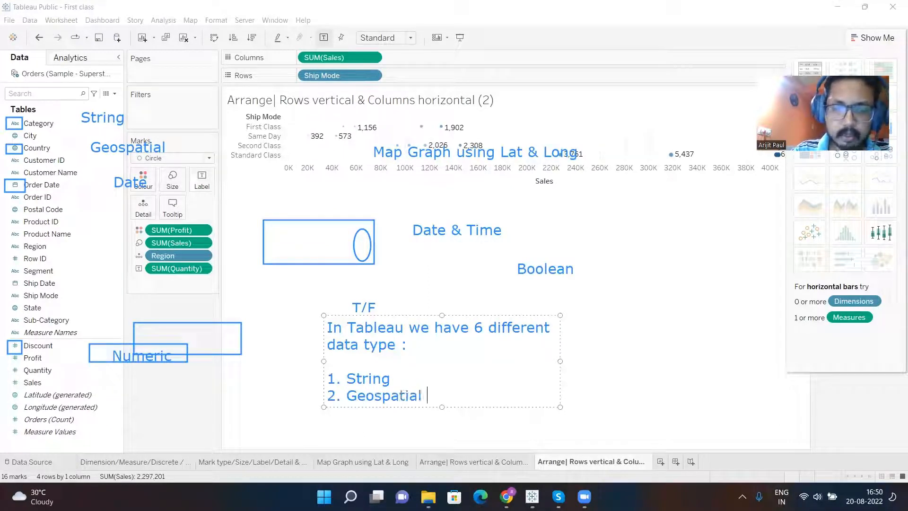
- Add the third list item as "3. Calender" and reword it to "3. Date"
{"action": "key", "text": "Return"}
{"action": "type", "text": "3. Calender"}
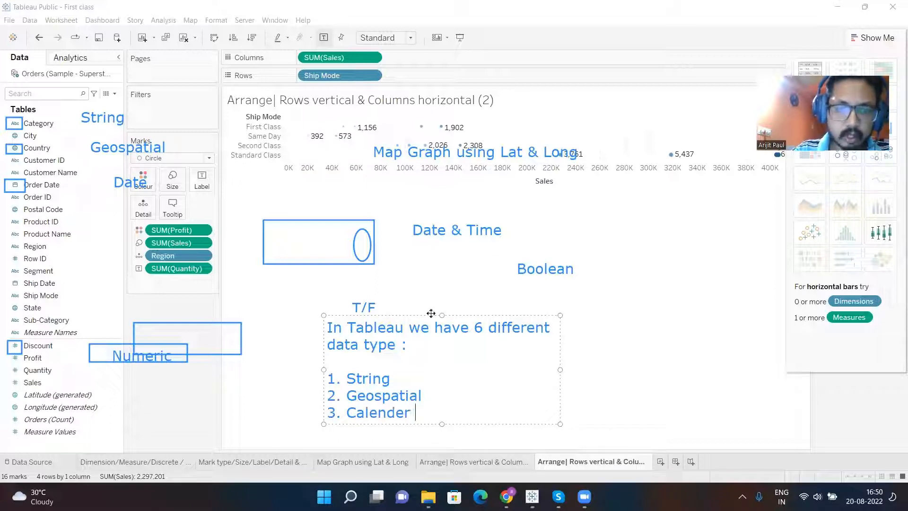
{"action": "key", "text": "Return"}
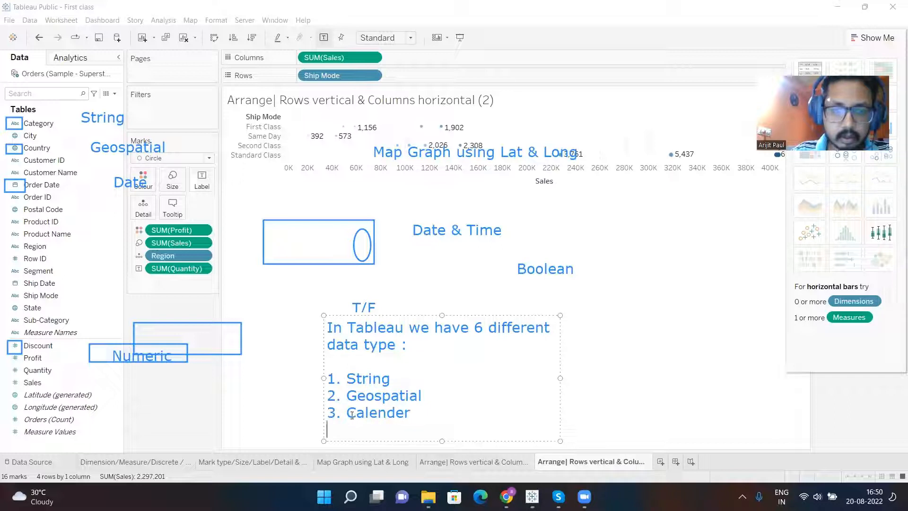
{"action": "left_click", "coordinate": [430, 418]}
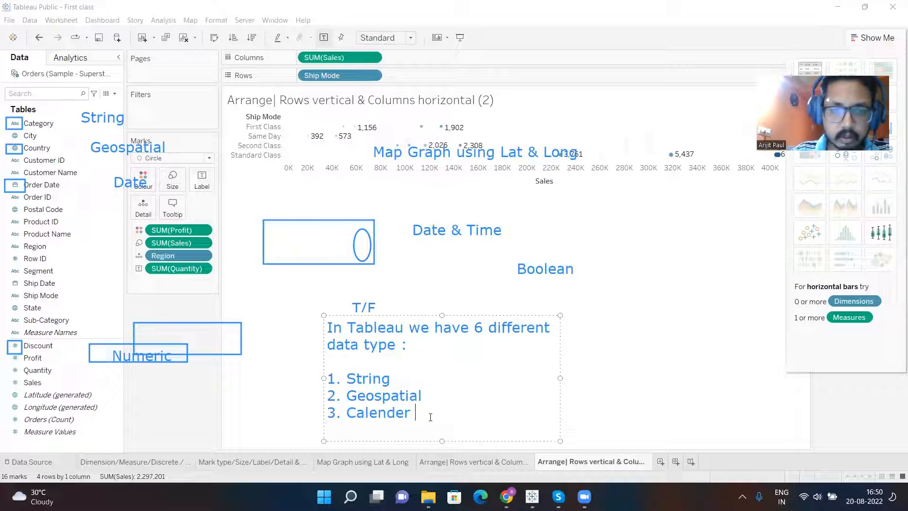
{"action": "key", "text": "BackSpace"}
{"action": "key", "text": "BackSpace"}
{"action": "key", "text": "BackSpace"}
{"action": "key", "text": "BackSpace"}
{"action": "key", "text": "BackSpace"}
{"action": "key", "text": "BackSpace"}
{"action": "key", "text": "BackSpace"}
{"action": "key", "text": "BackSpace"}
{"action": "type", "text": "Date"}
{"action": "key", "text": "Return"}
- Add the list items "4. Date & Time" and "5. Numeric"
{"action": "type", "text": "4"}
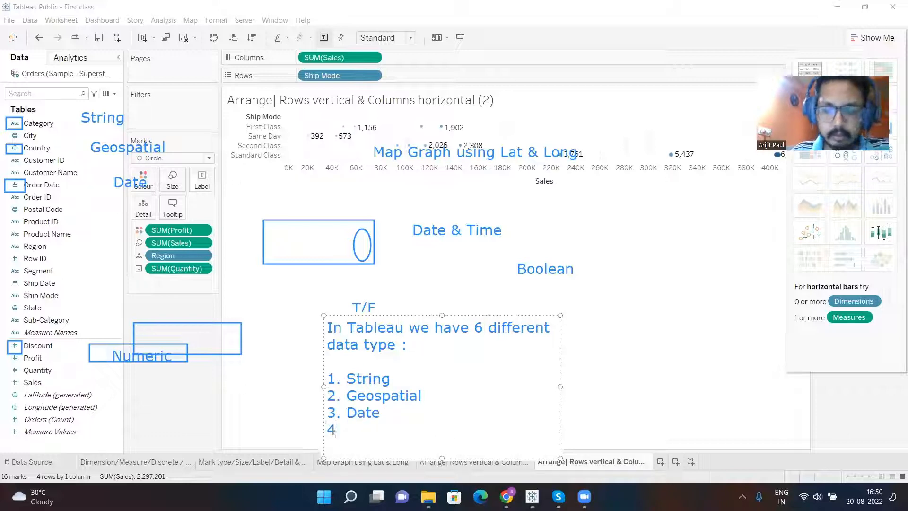
{"action": "type", "text": ". Date & Time"}
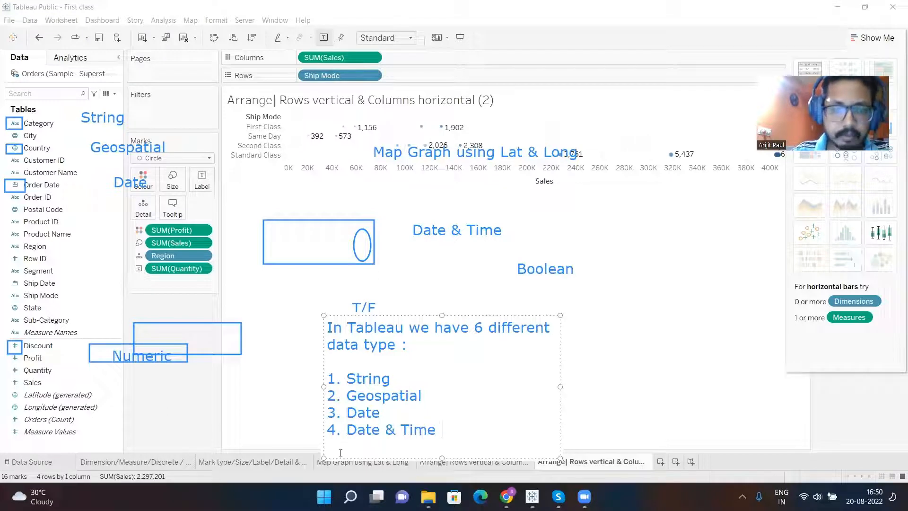
{"action": "key", "text": "Return"}
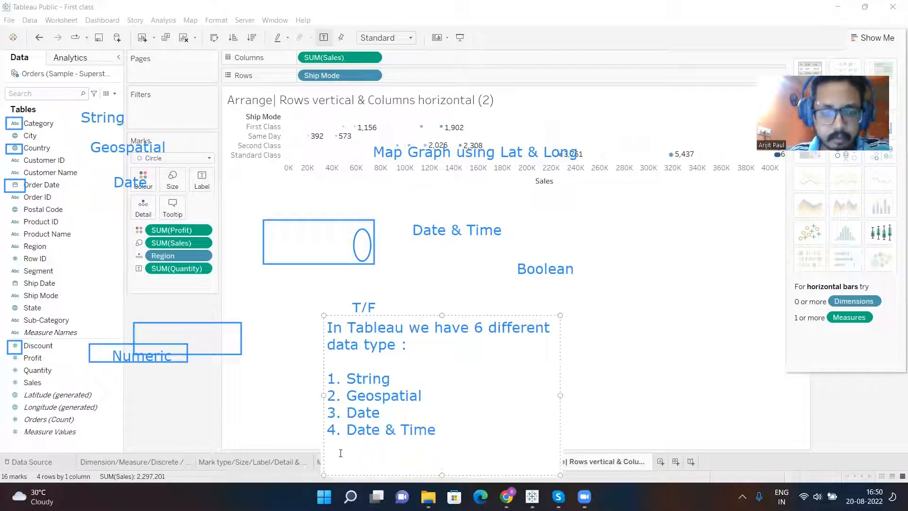
{"action": "type", "text": "5. Numeri"}
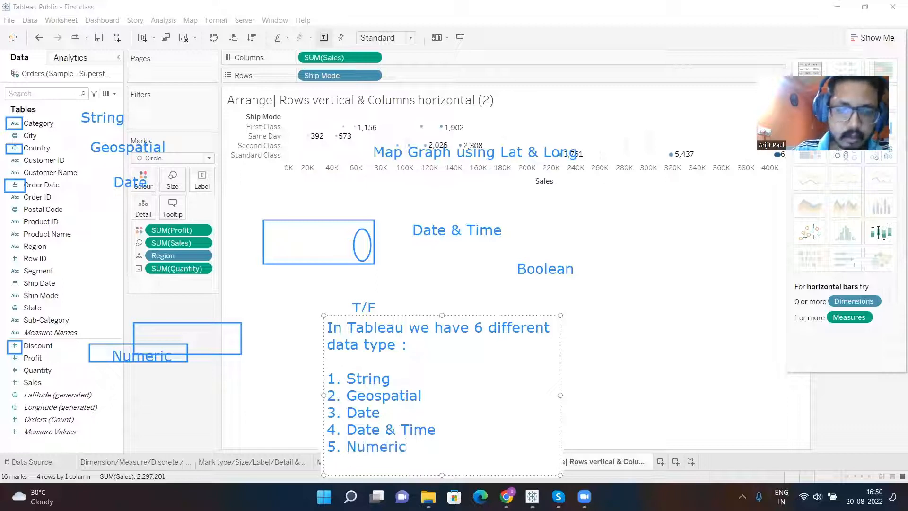
{"action": "type", "text": "c"}
- Add the last list item "6. Boolean ( True or False)", correcting the spelling of Boolean
{"action": "key", "text": "Return"}
{"action": "type", "text": "6"}
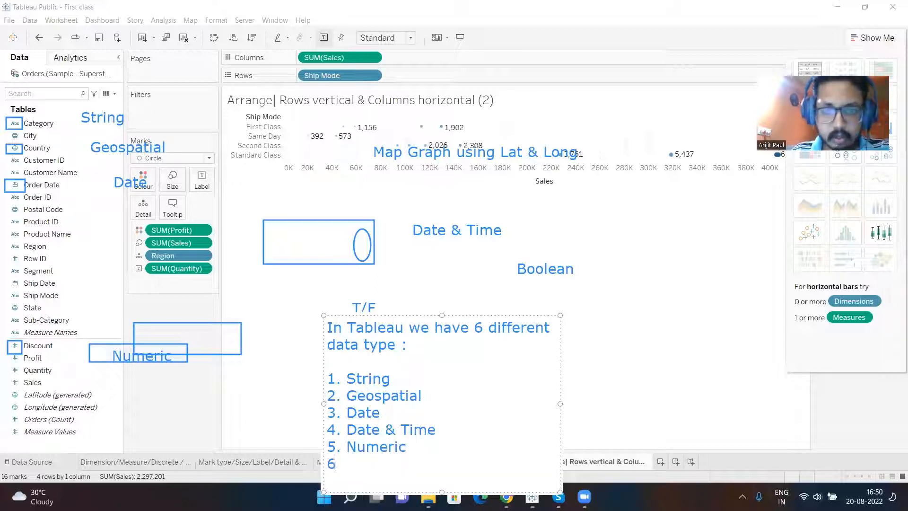
{"action": "type", "text": ". Bolean"}
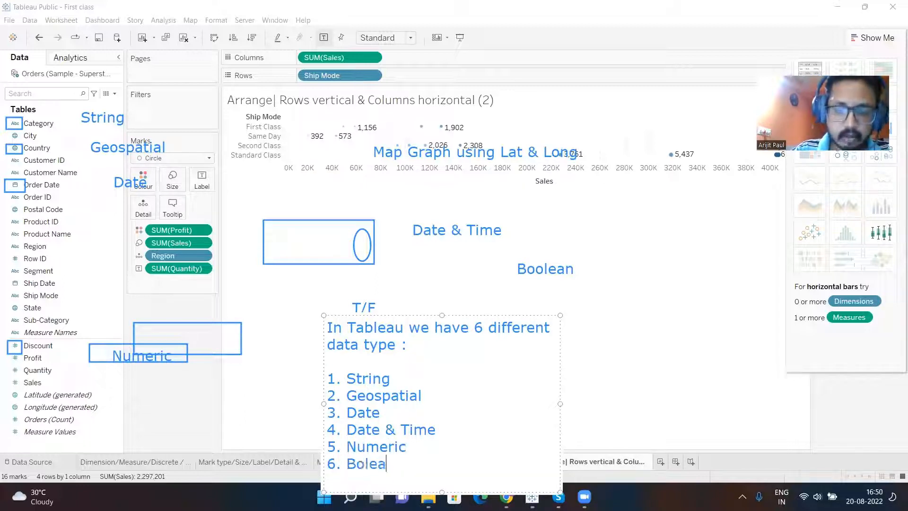
{"action": "key", "text": "BackSpace"}
{"action": "key", "text": "BackSpace"}
{"action": "key", "text": "BackSpace"}
{"action": "key", "text": "BackSpace"}
{"action": "key", "text": "BackSpace"}
{"action": "type", "text": "olean ( T"}
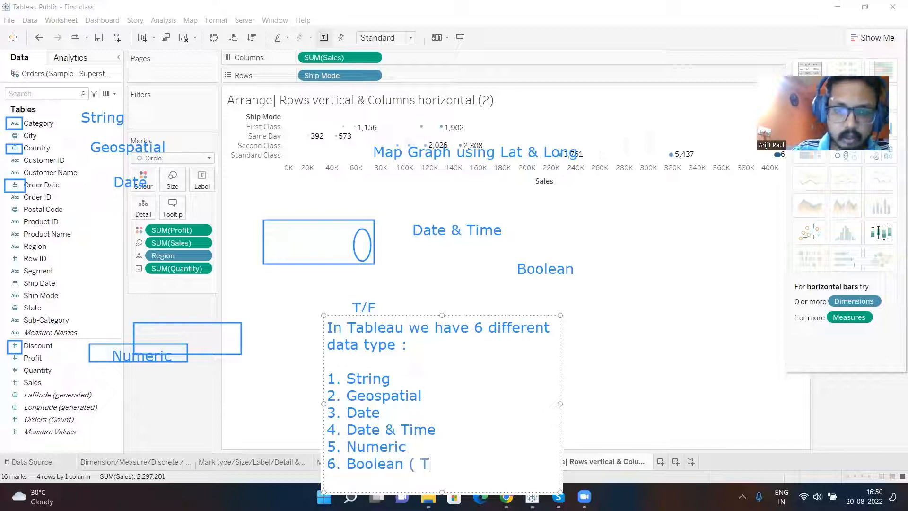
{"action": "type", "text": "rue or False)"}
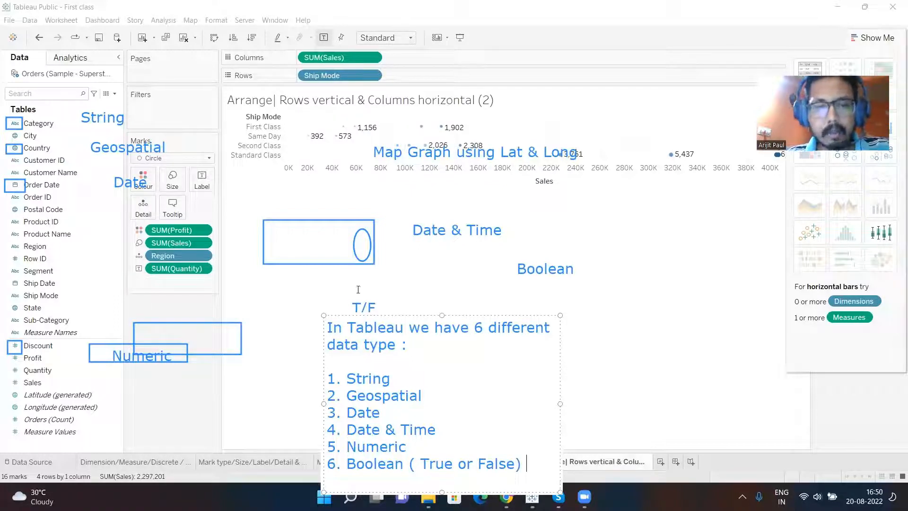
- Correct "data type" to "data types" in the list's heading and finish the text annotation
{"action": "left_click", "coordinate": [396, 345]}
{"action": "type", "text": "s"}
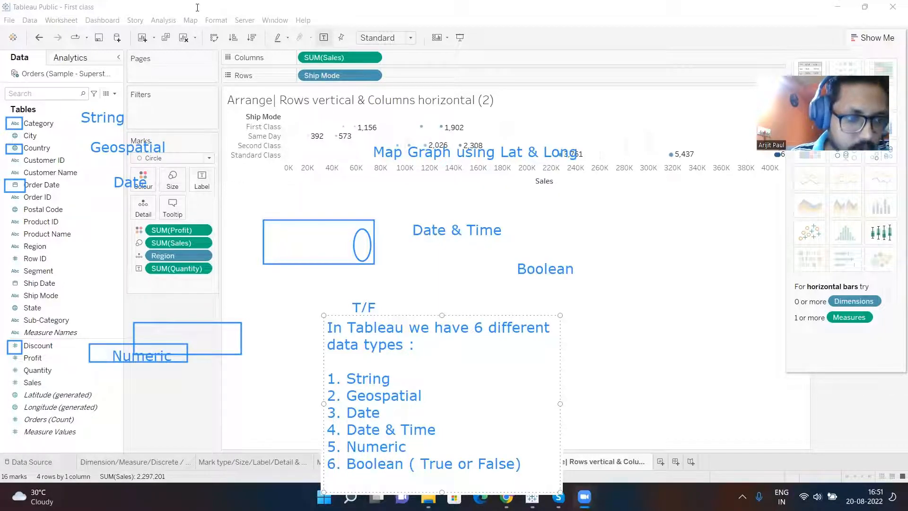
{"action": "left_click", "coordinate": [197, 7]}
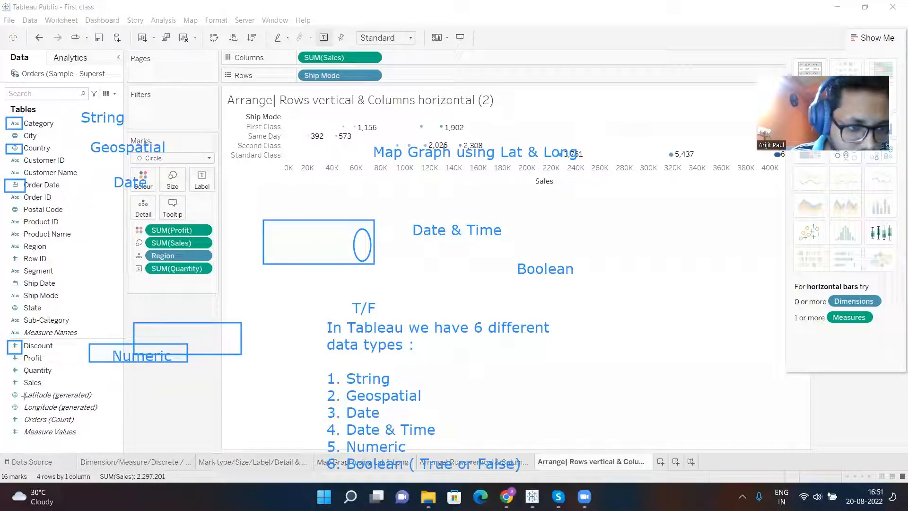
- Draw an annotation rectangle around the italic generated fields at the end of the field list and label it "Tableau Generated fields"
{"action": "mouse_move", "coordinate": [20, 394]}
{"action": "left_mouse_down"}
{"action": "mouse_move", "coordinate": [40, 419]}
{"action": "mouse_move", "coordinate": [95, 423]}
{"action": "mouse_move", "coordinate": [113, 431]}
{"action": "mouse_move", "coordinate": [110, 442]}
{"action": "left_mouse_up"}
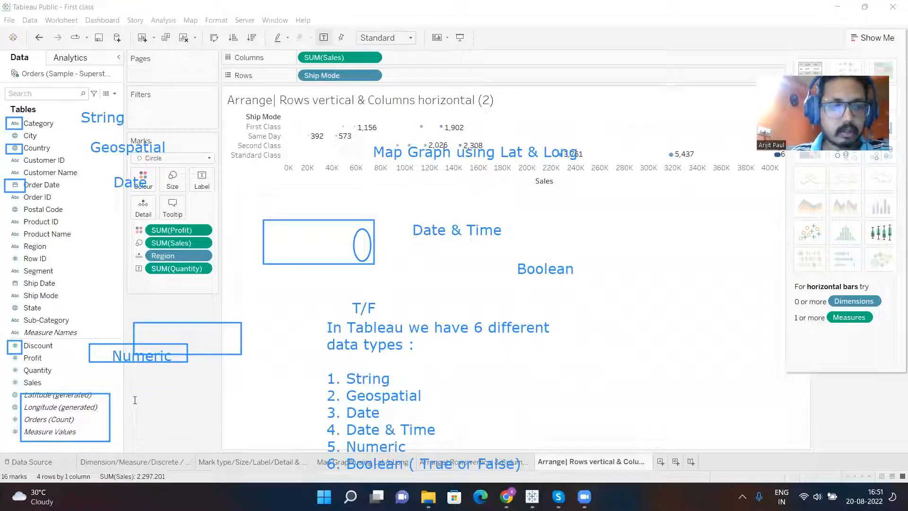
{"action": "left_click", "coordinate": [136, 405]}
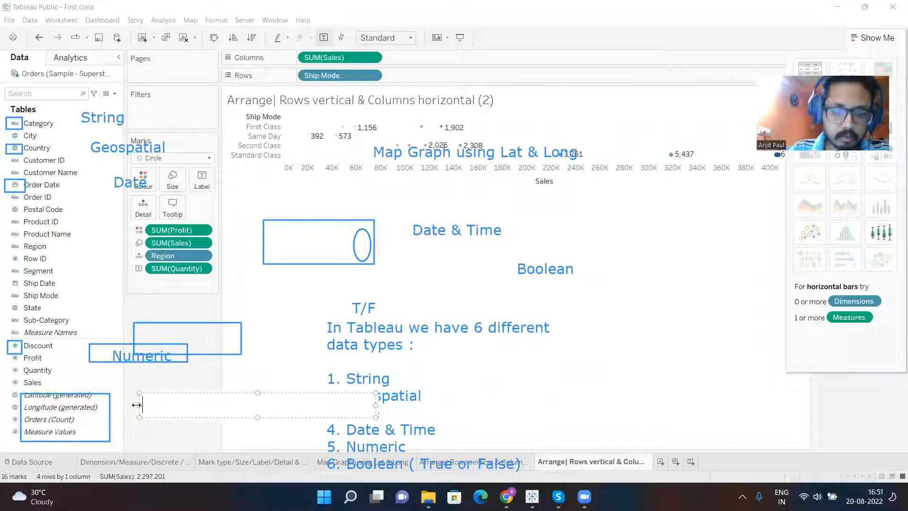
{"action": "type", "text": "Tableau Generated fields"}
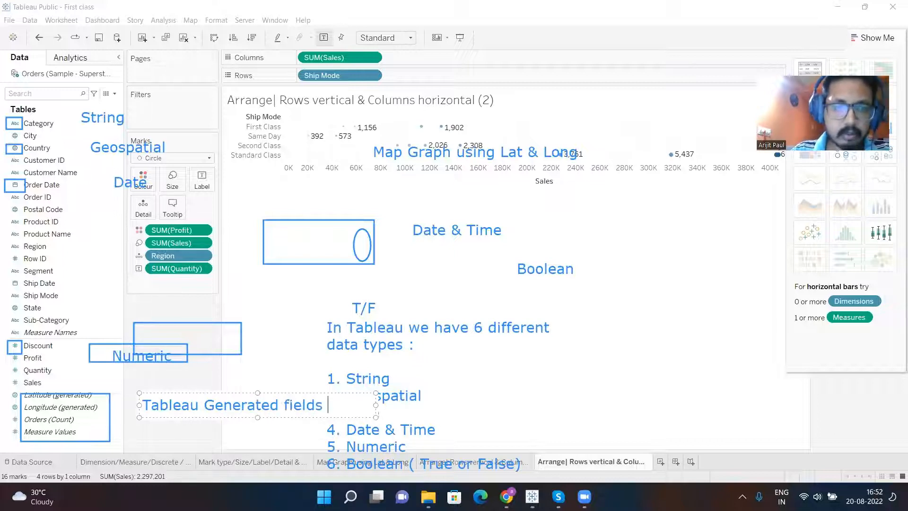